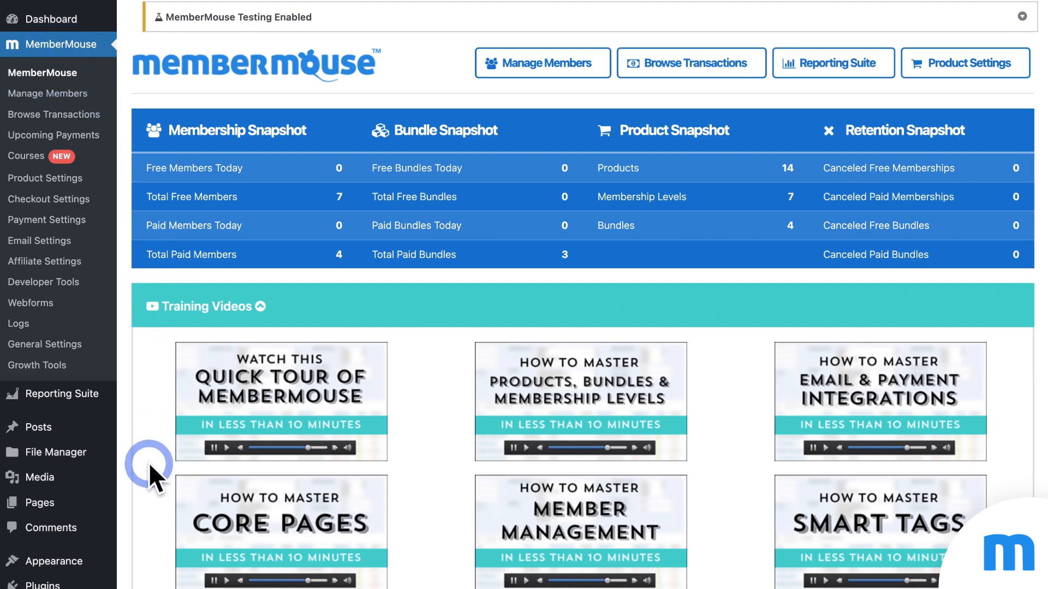
Step: Look over the MemberMouse dashboard's snapshots, training videos, support center, news and podcast sections
mouse_move(37, 512)
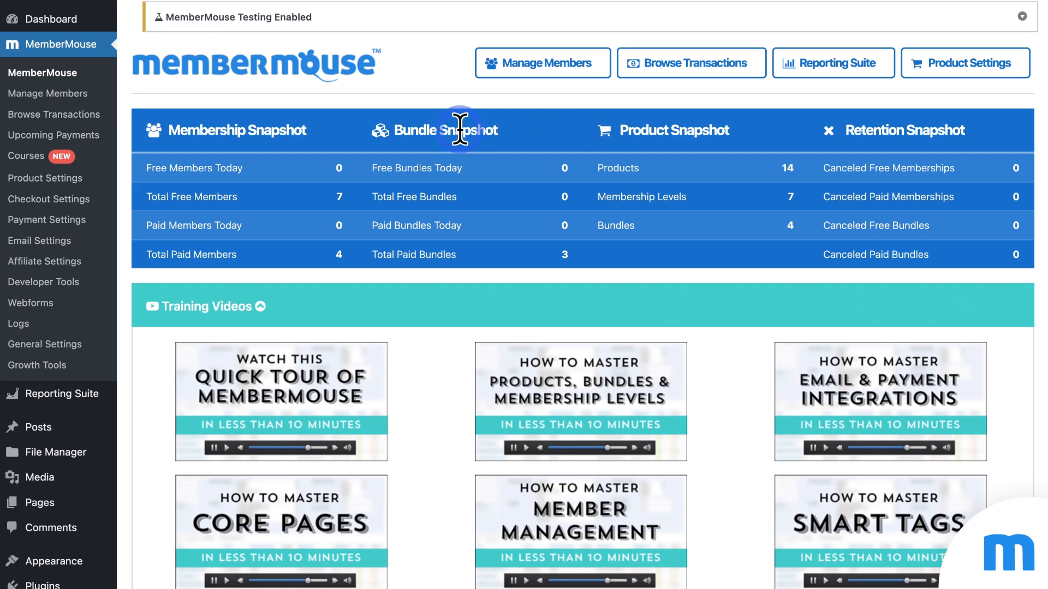
scroll(660, 131, "down", 5)
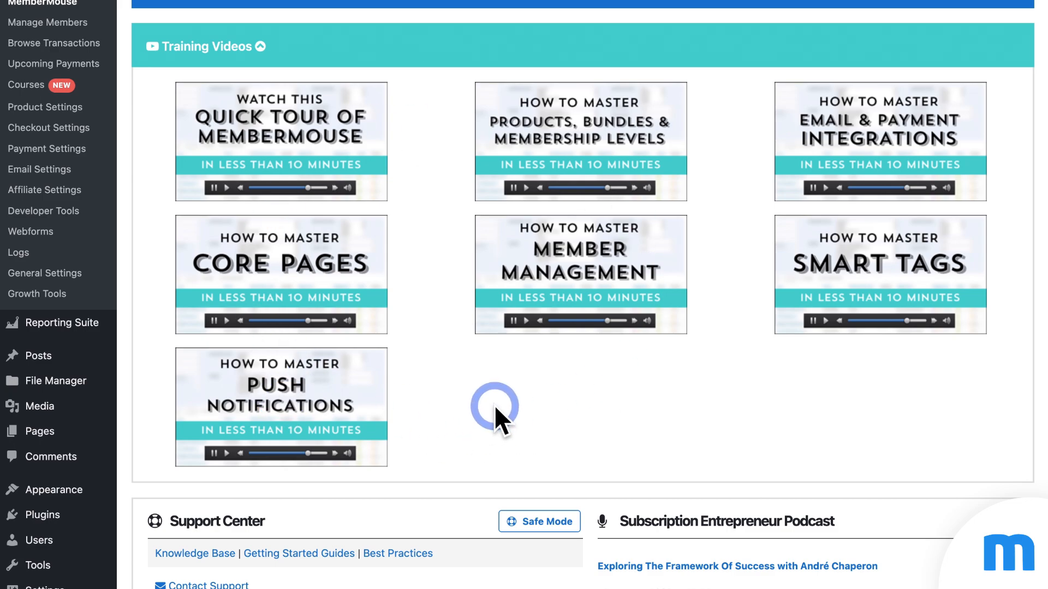
scroll(494, 407, "down", 8)
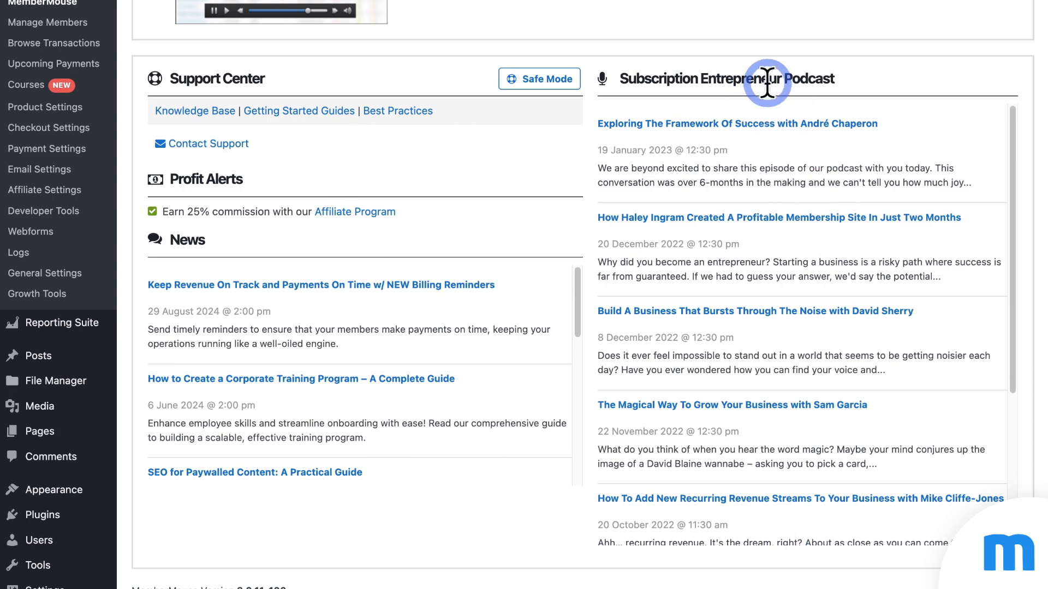
scroll(491, 230, "up", 2)
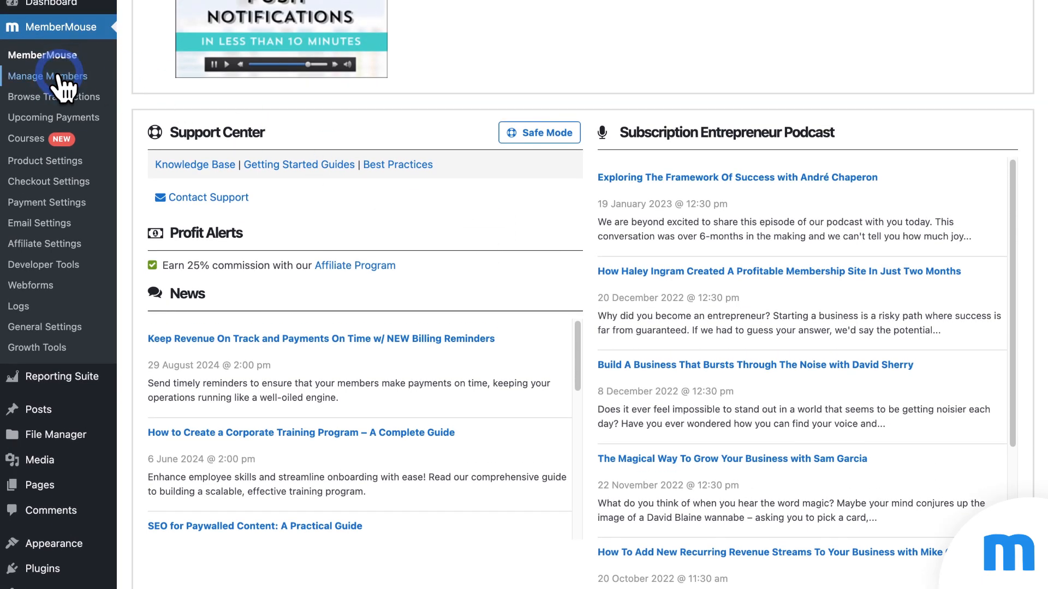
Step: Open Manage Members and review the member search filters and the list of registered members
left_click(59, 76)
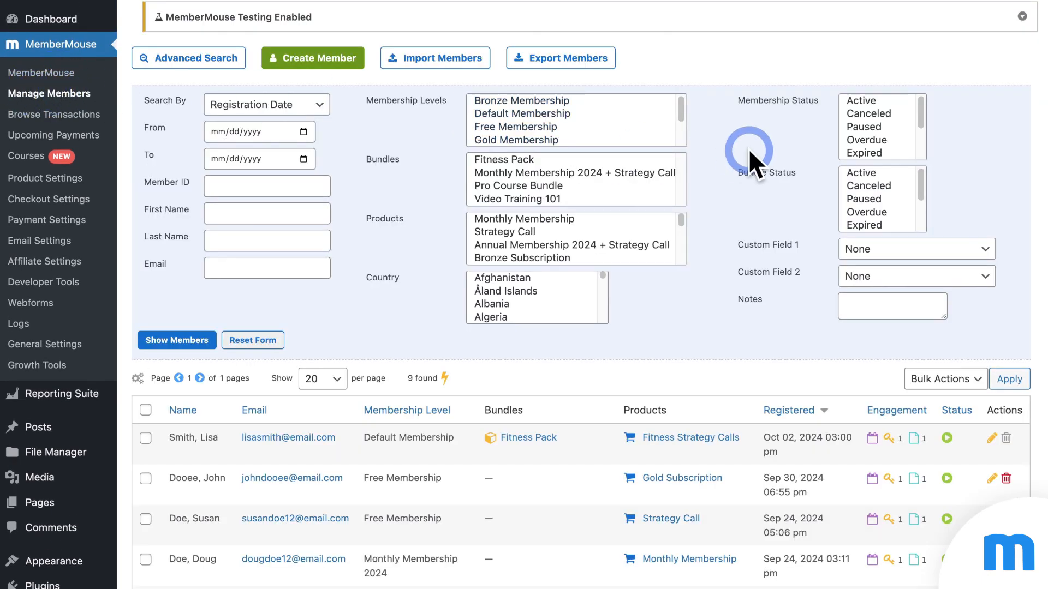
scroll(667, 263, "down", 5)
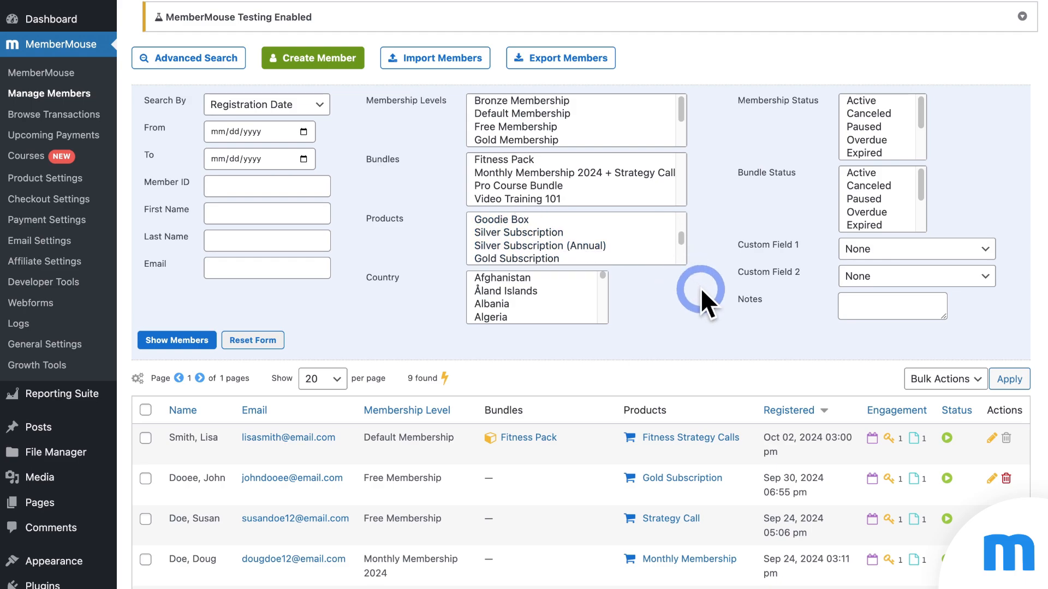
scroll(712, 366, "down", 5)
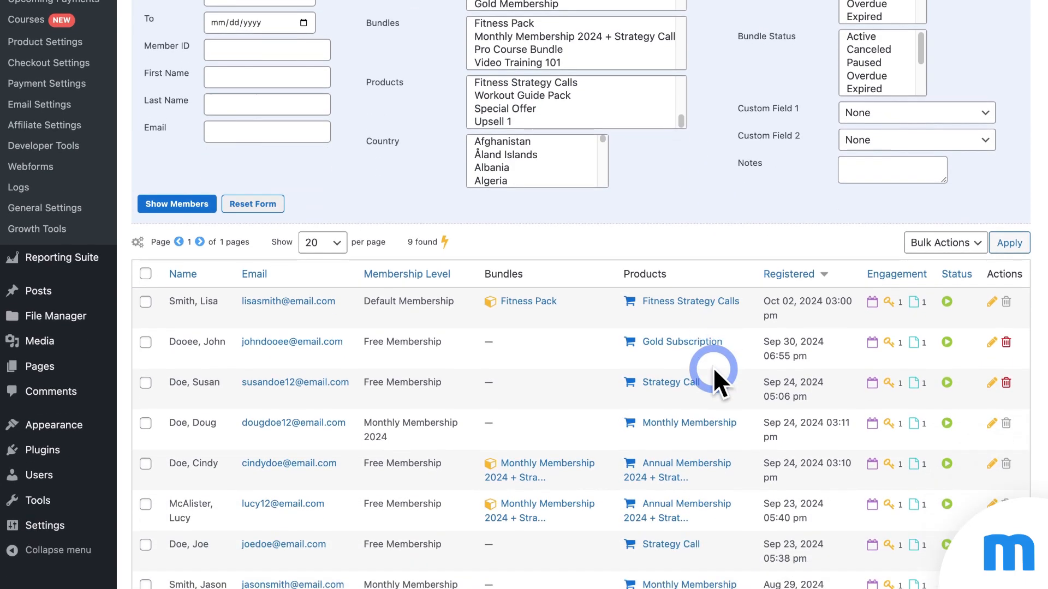
scroll(714, 372, "up", 8)
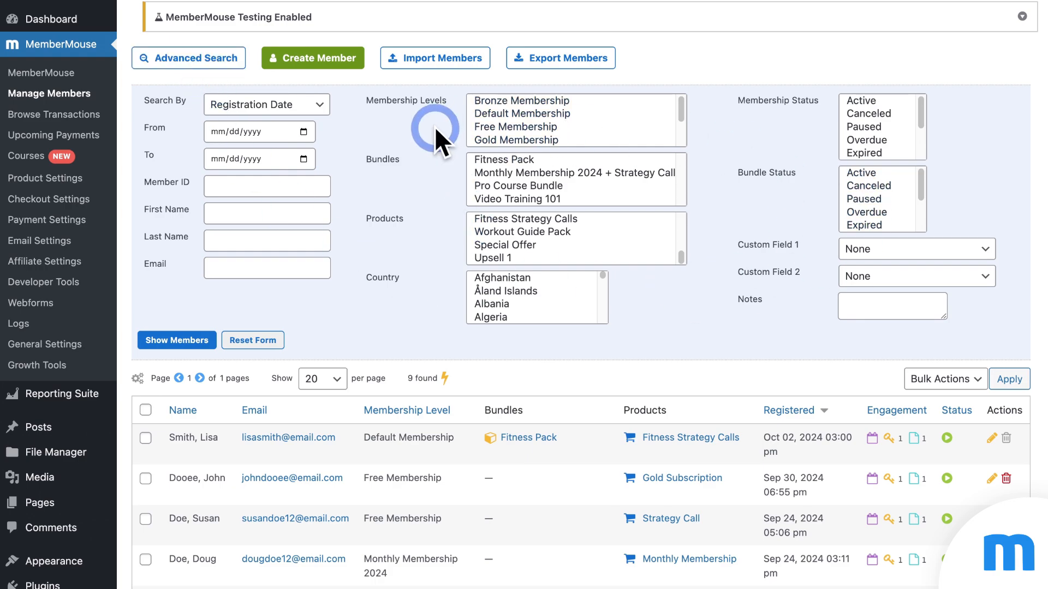
scroll(426, 223, "down", 3)
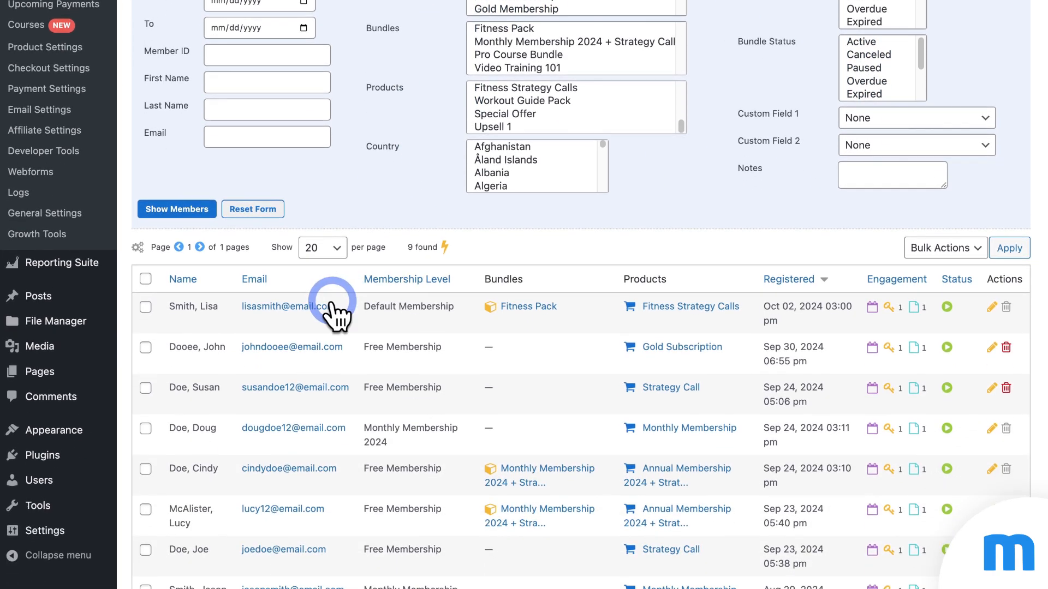
Step: Open the details of the Default Membership member with the Fitness Pack bundle and review the general account information
left_click(314, 307)
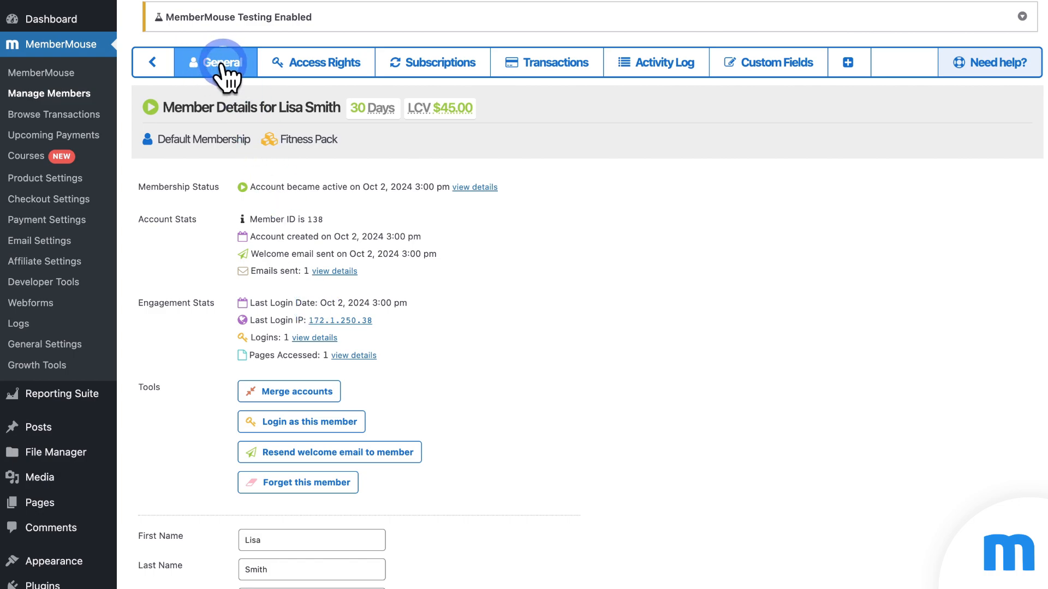
scroll(600, 273, "down", 4)
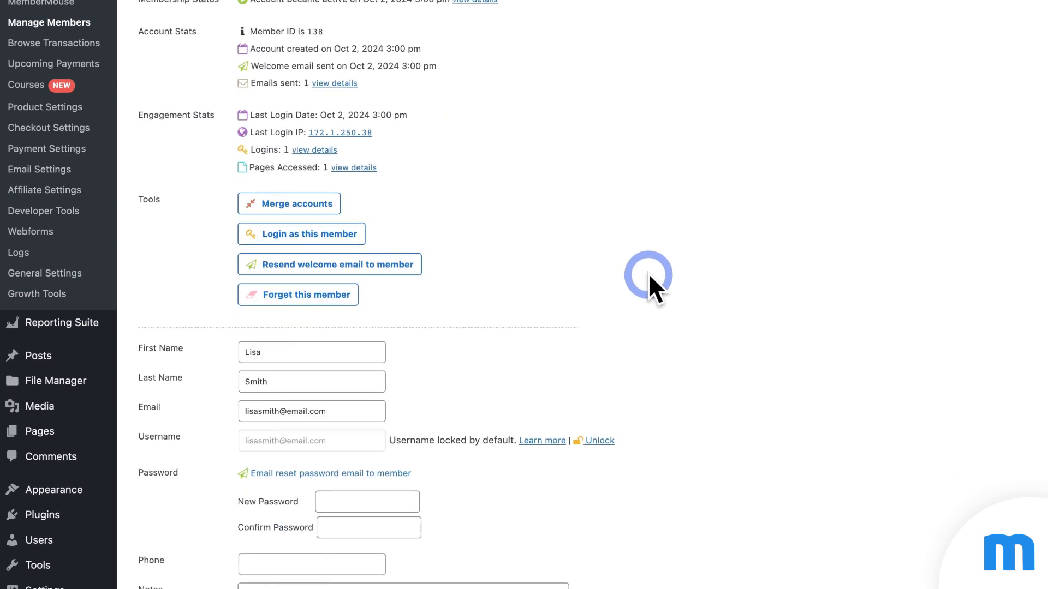
scroll(649, 275, "down", 10)
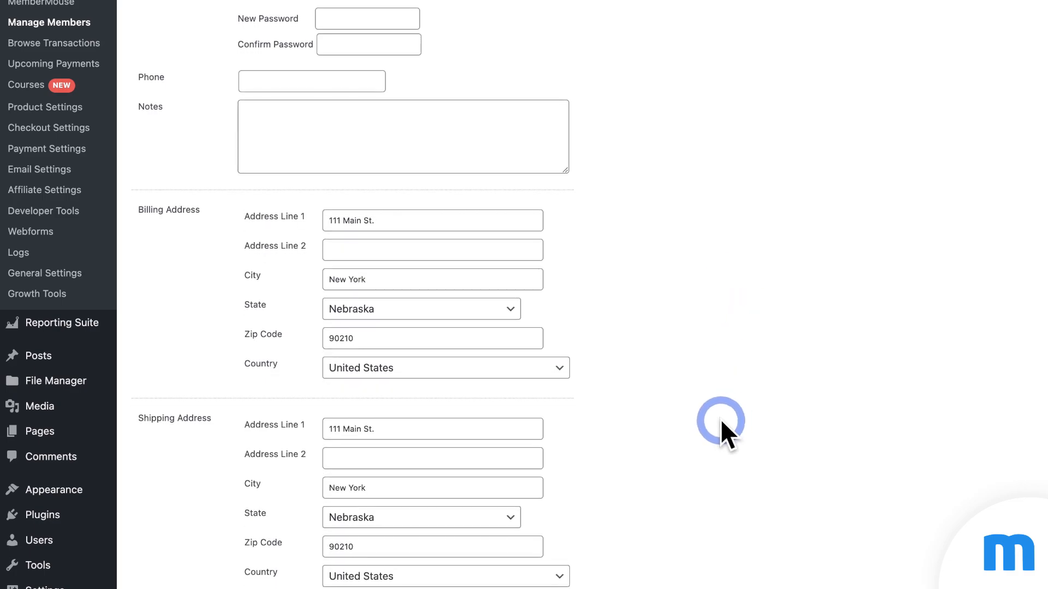
scroll(715, 424, "up", 8)
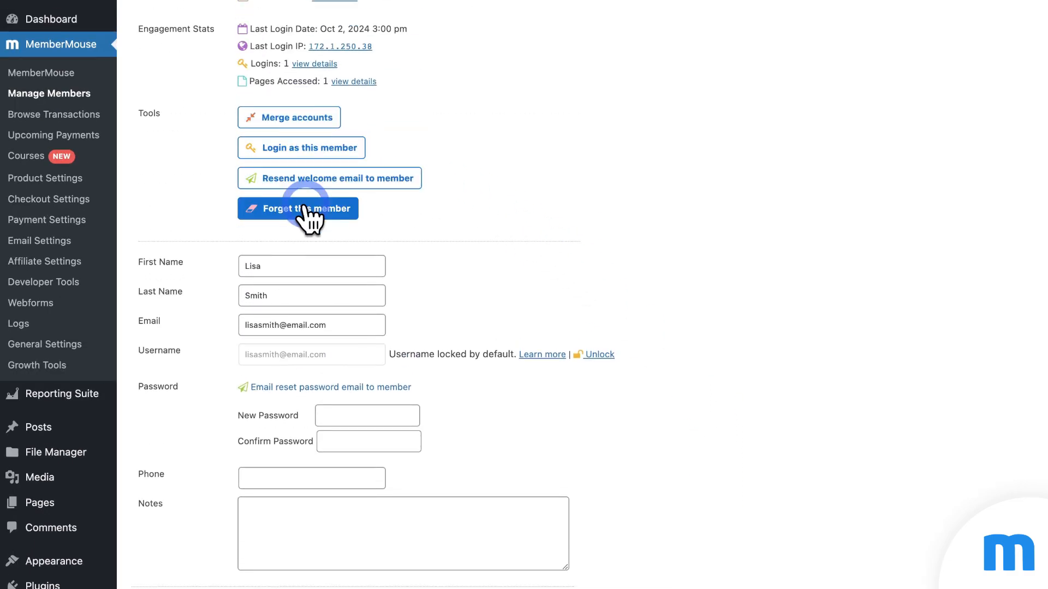
scroll(598, 224, "up", 5)
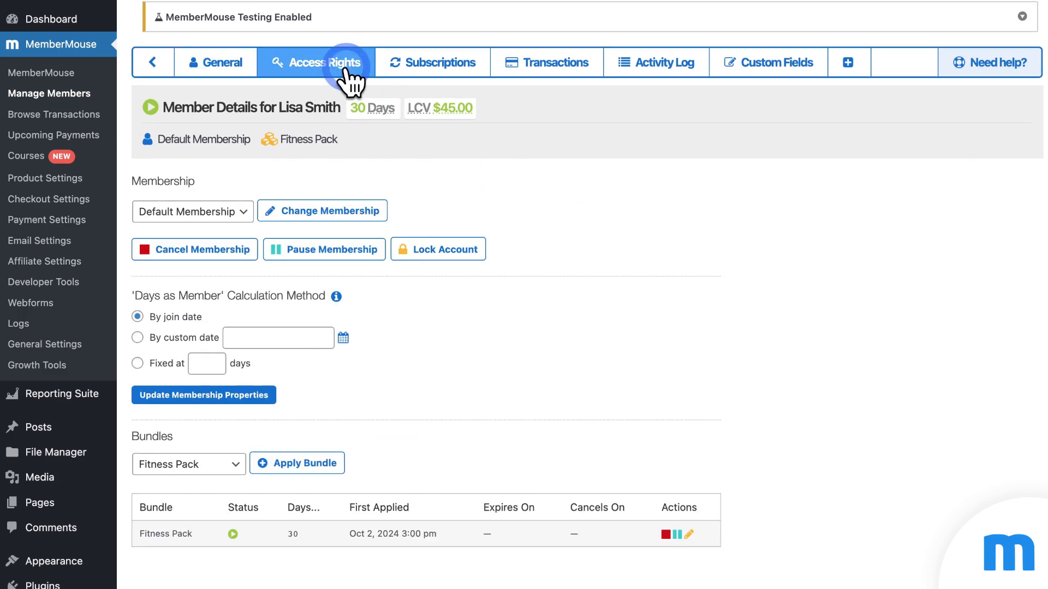
Step: Review this member's subscriptions, transactions and activity log, and return to the member list
left_click(418, 71)
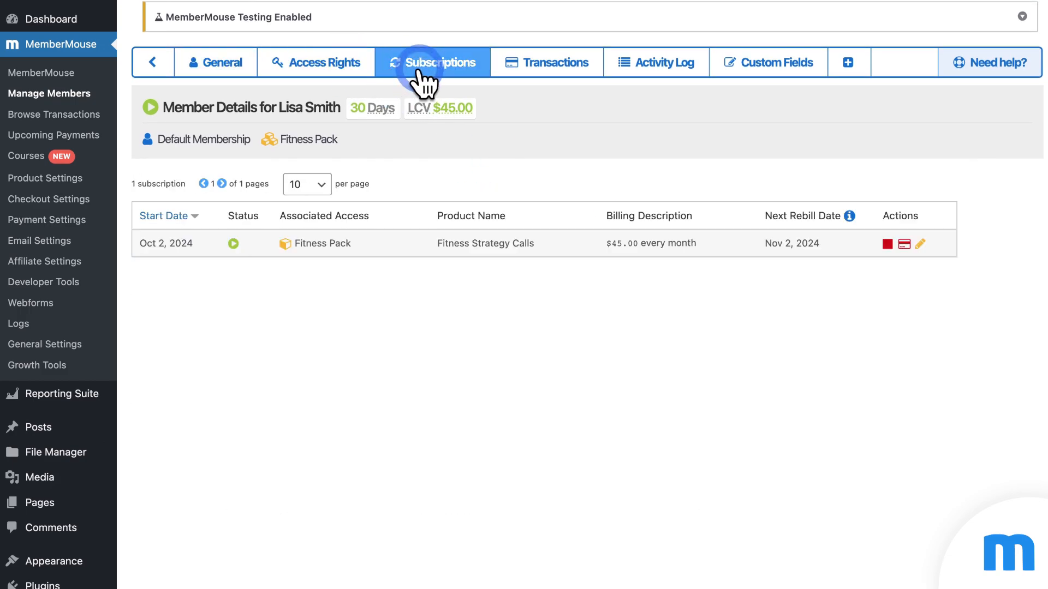
left_click(538, 79)
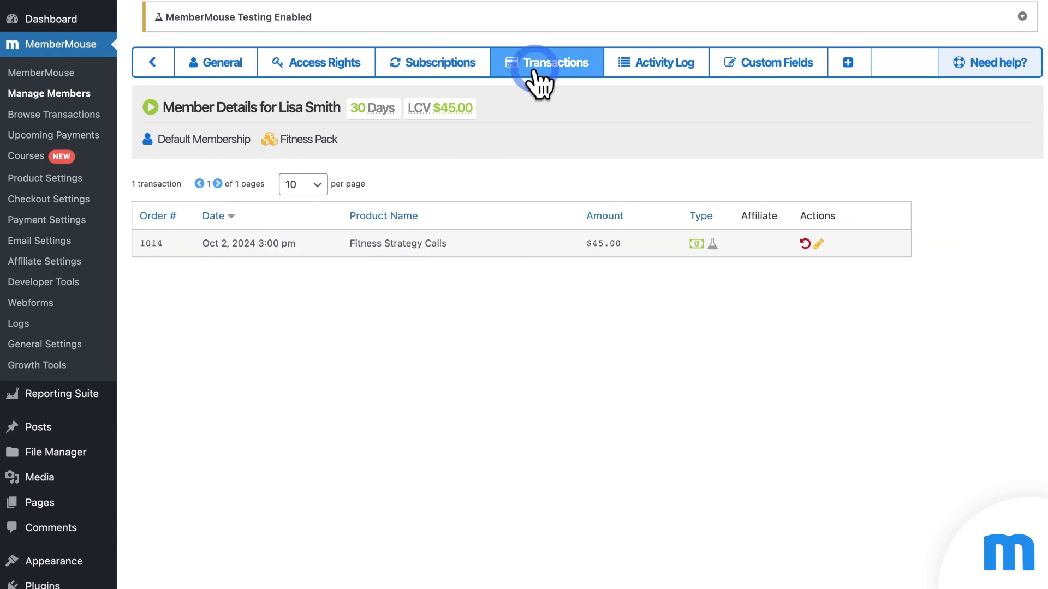
left_click(797, 243)
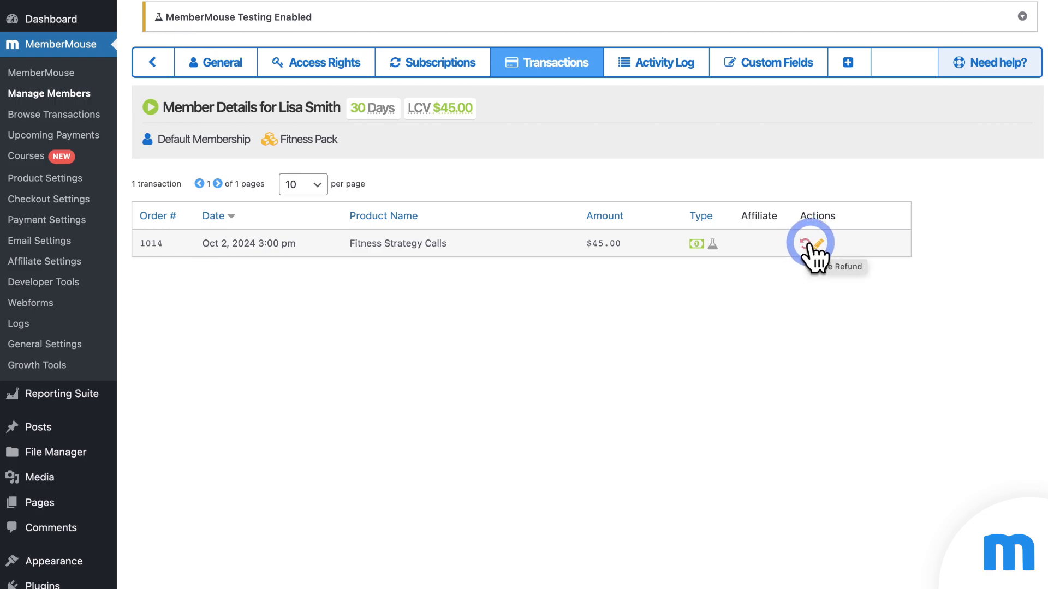
left_click(675, 76)
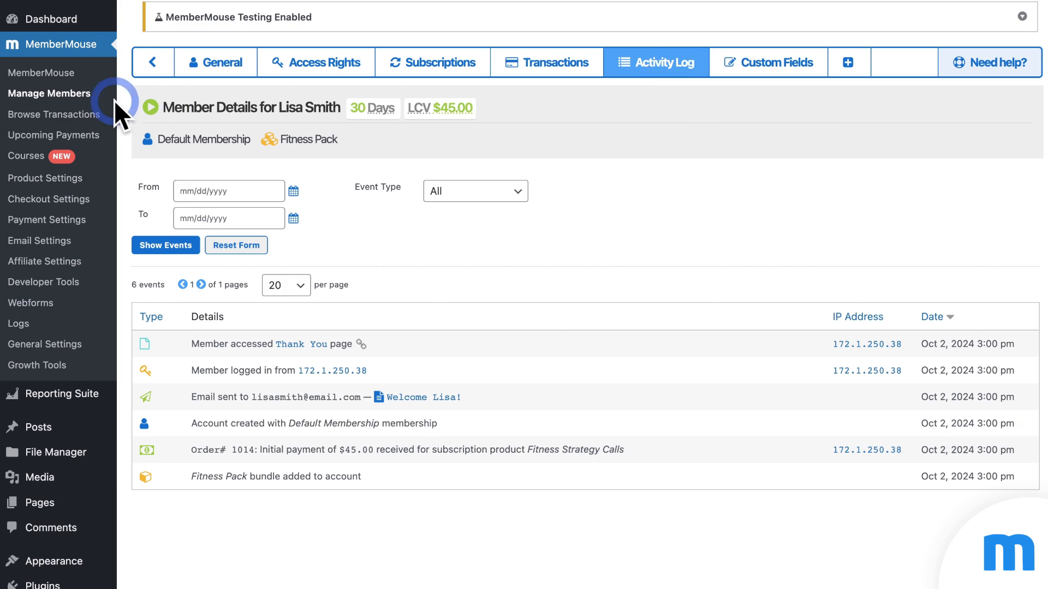
left_click(149, 68)
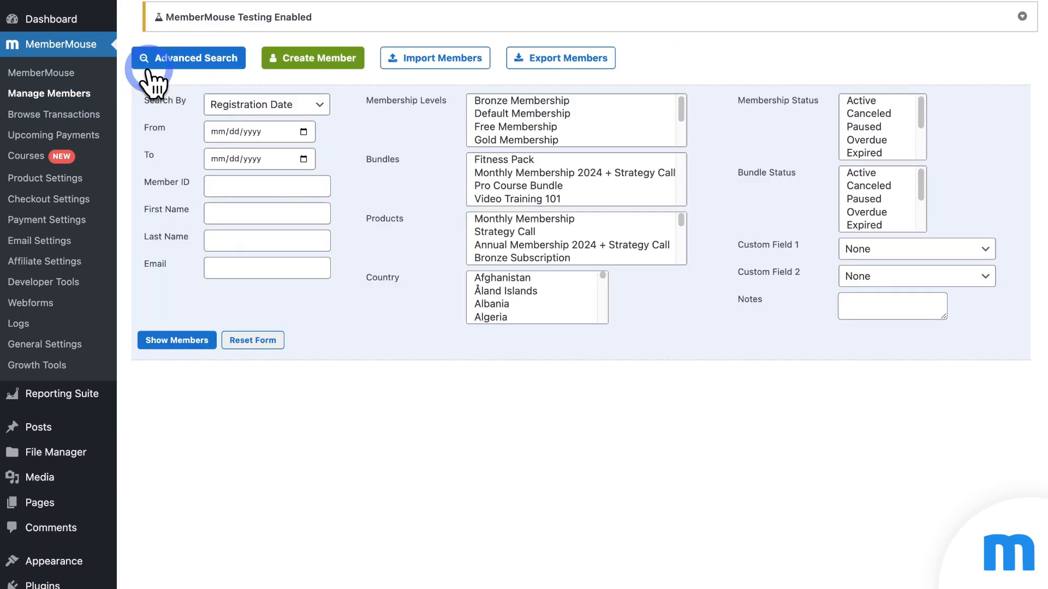
Step: Review the transaction search filters and list in Browse Transactions, and view the Upcoming Payments page
left_click(514, 176)
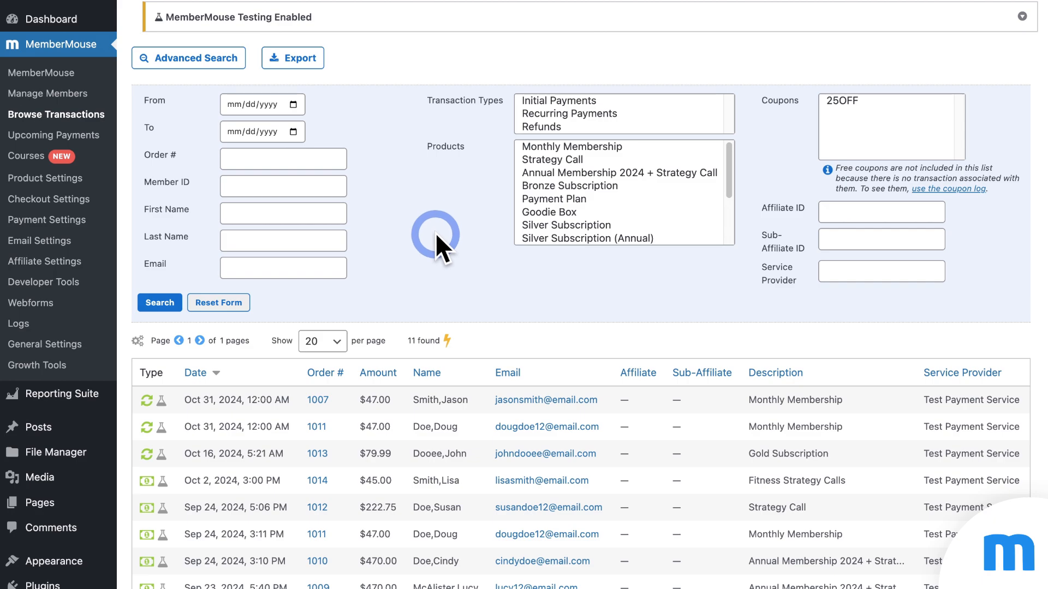
scroll(435, 232, "down", 5)
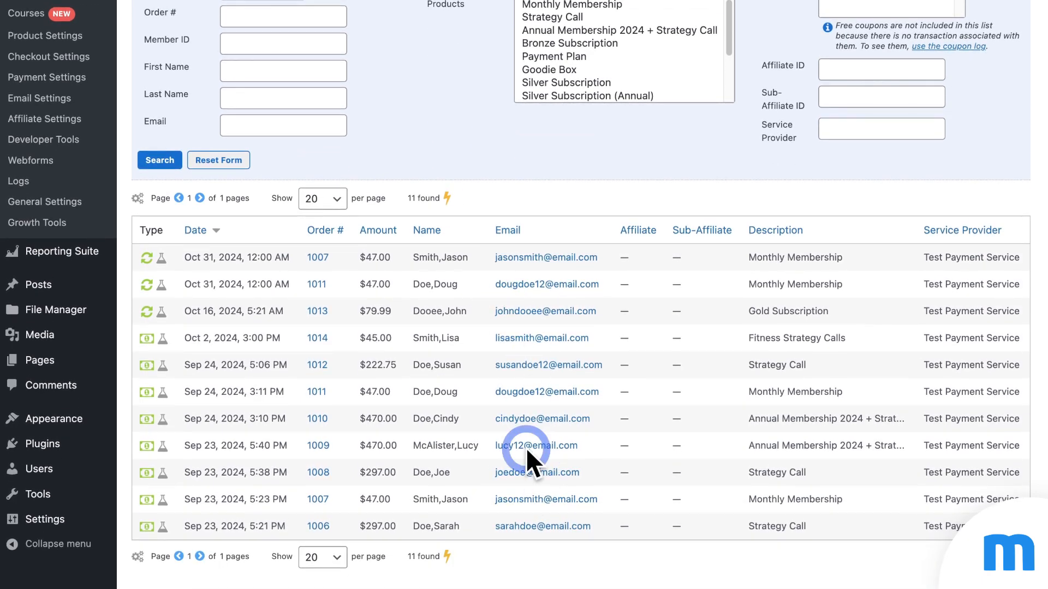
scroll(443, 492, "up", 2)
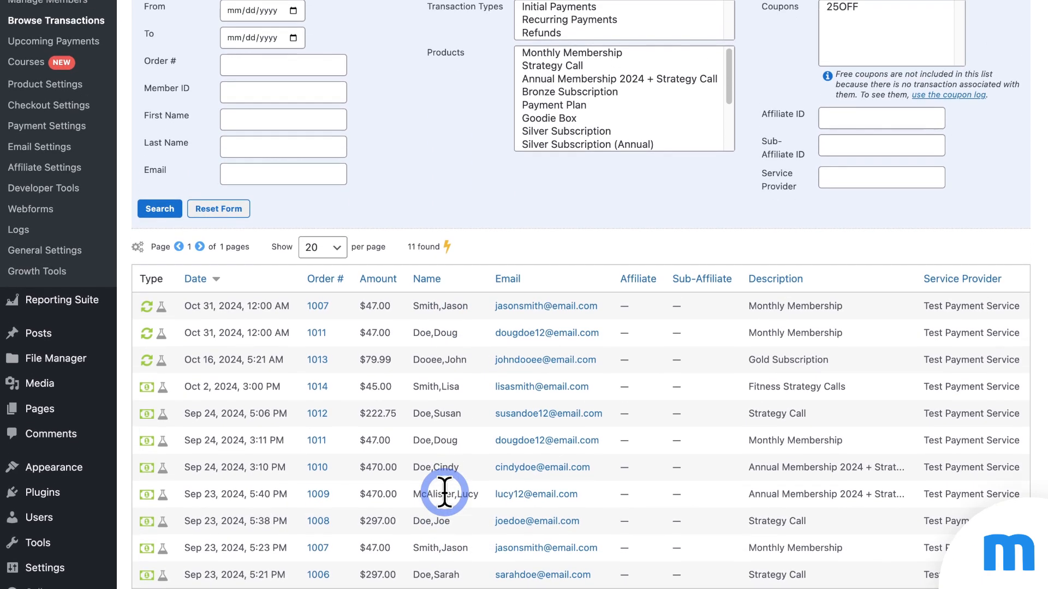
scroll(444, 493, "up", 2)
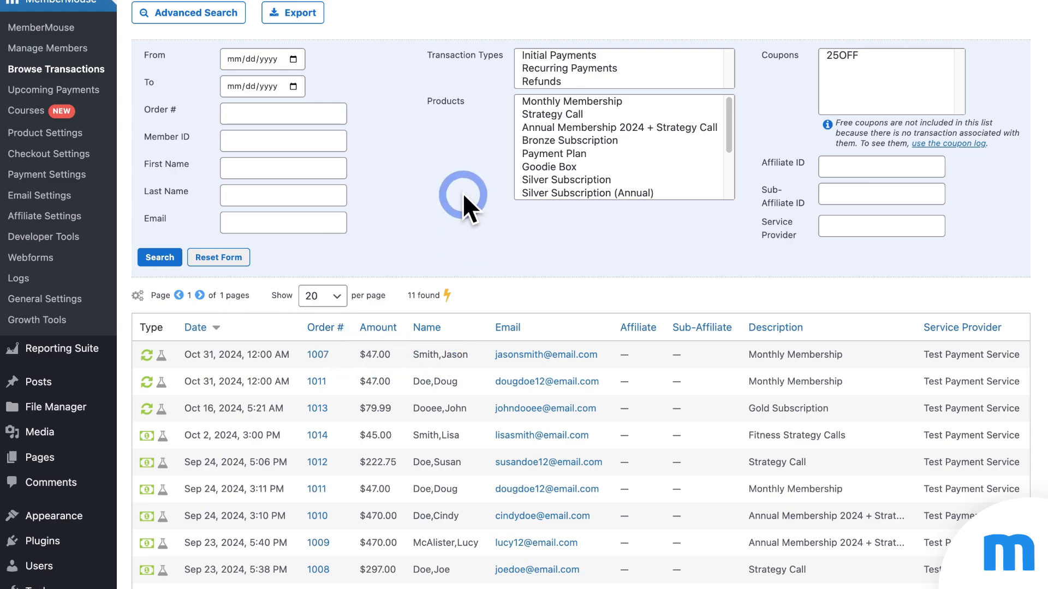
scroll(464, 197, "up", 1)
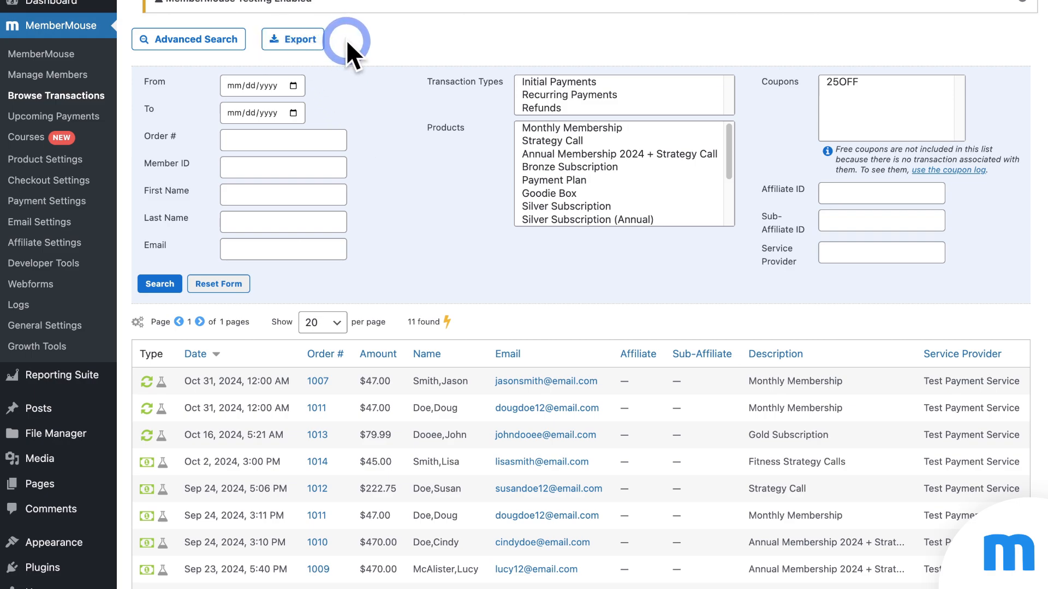
left_click(85, 115)
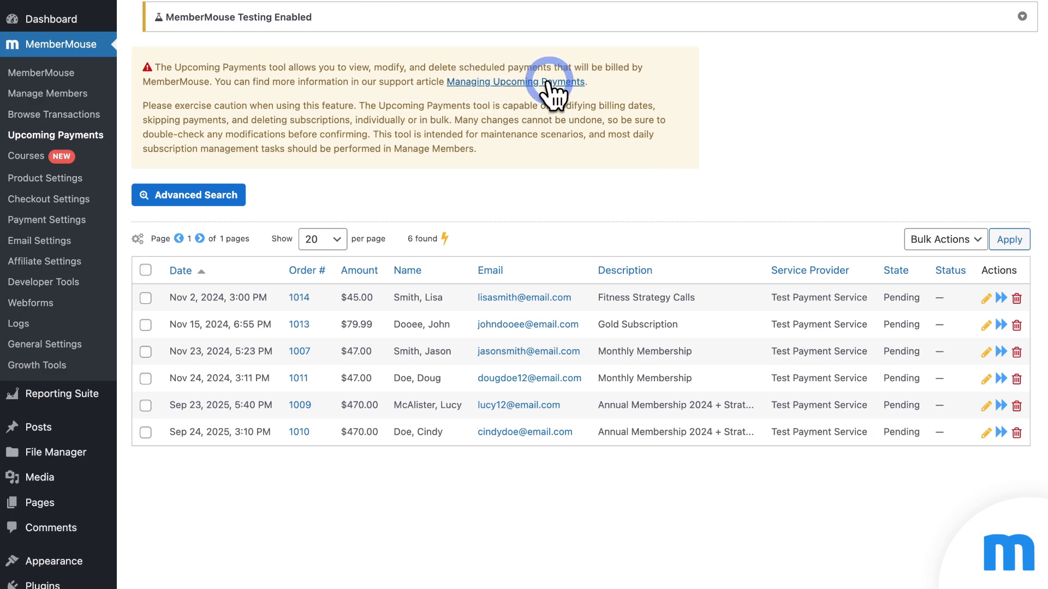
Step: Install and activate the MemberMouse Courses add-on
left_click(32, 160)
scroll(802, 213, "down", 2)
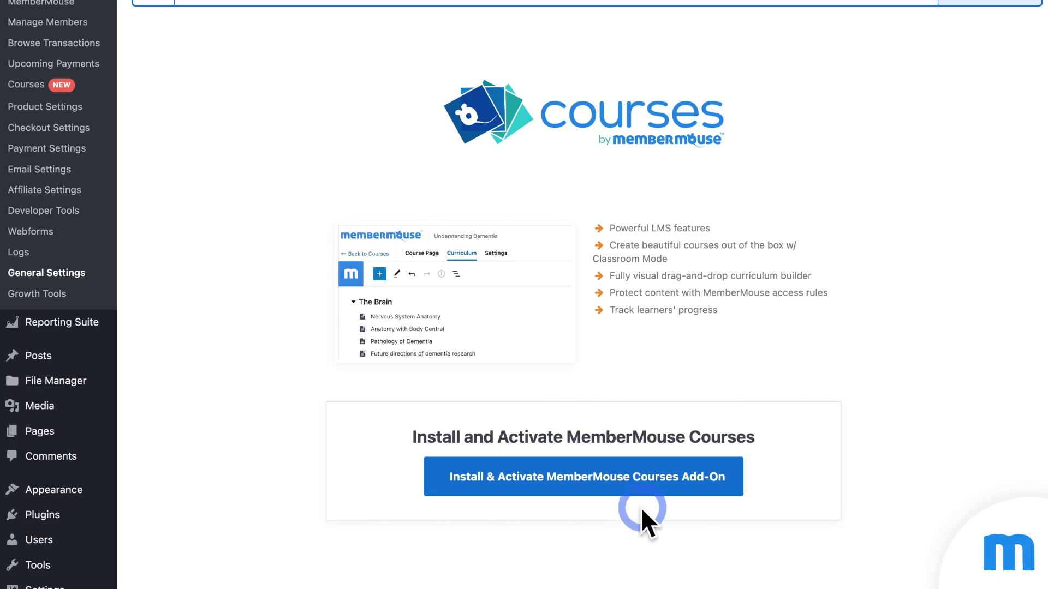
left_click(651, 487)
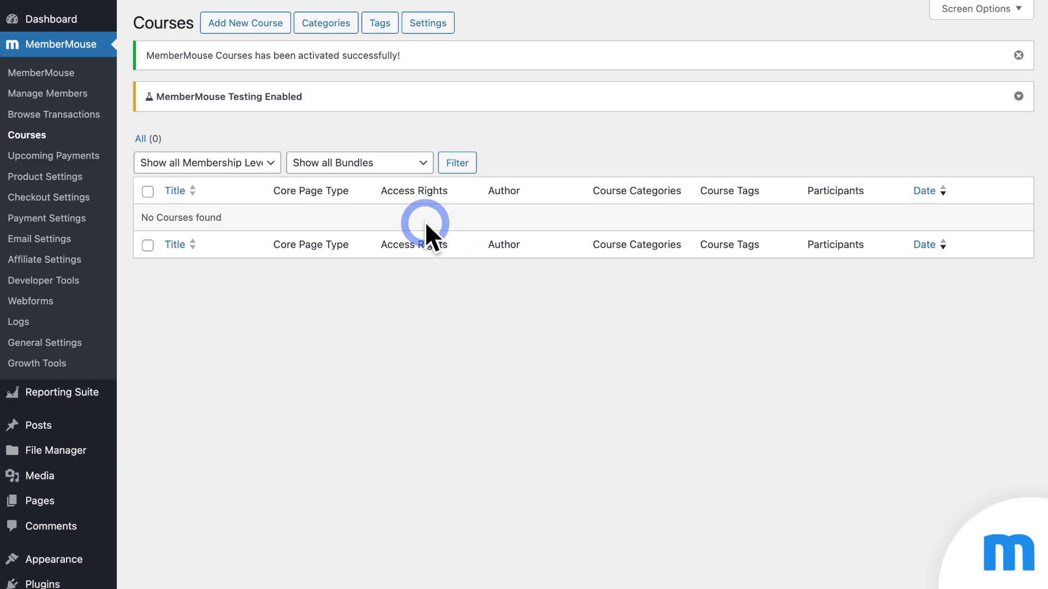
Step: Start a new course and add a section named "Intro" to its curriculum
left_click(237, 28)
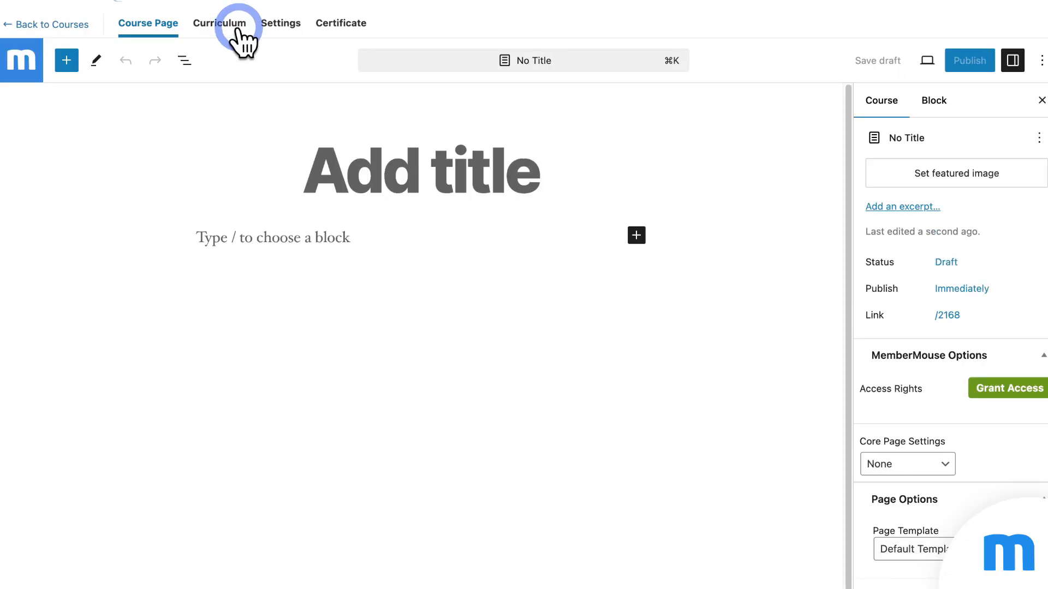
left_click(217, 24)
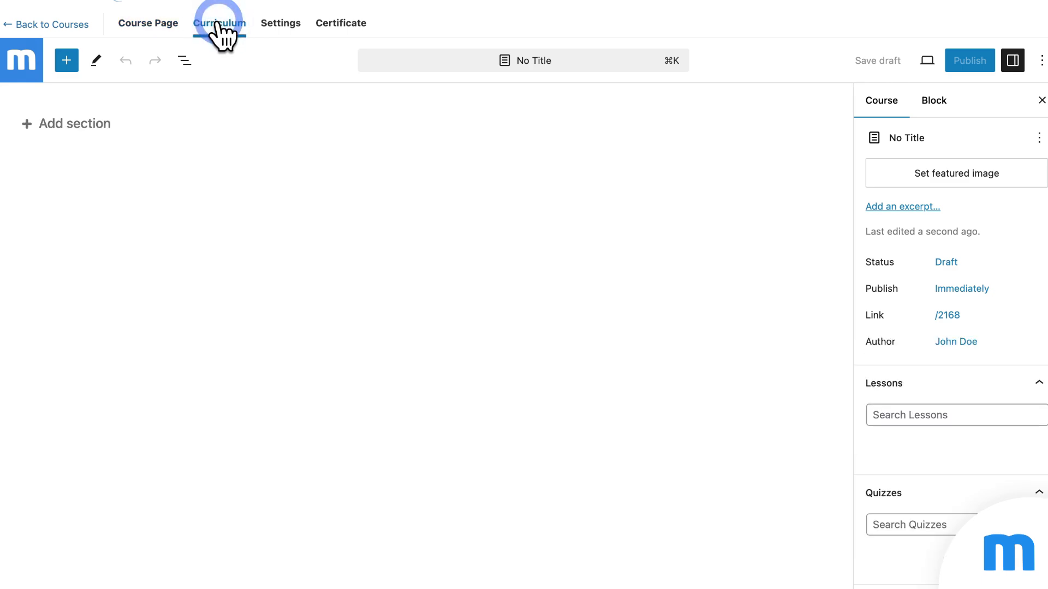
left_click(103, 122)
type("Intro")
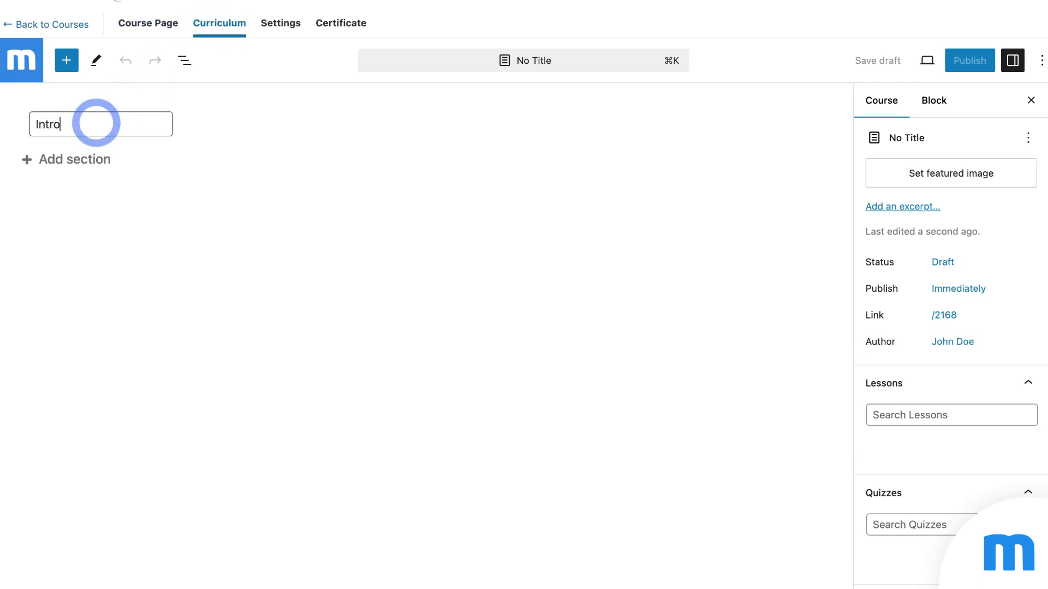
key("Return")
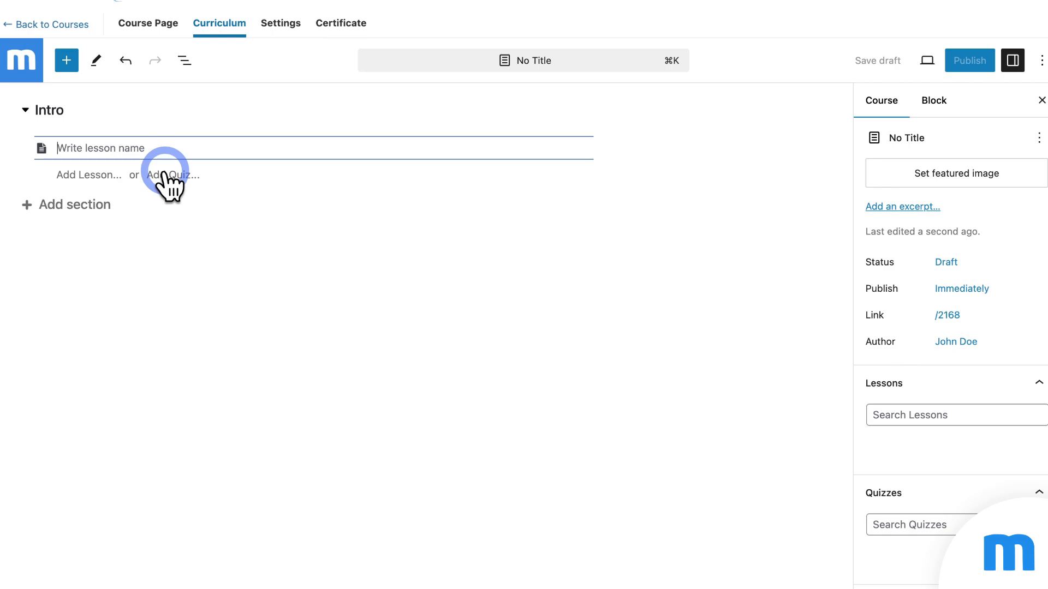
Step: Leave the course editor and discard the unsaved course
left_click(65, 26)
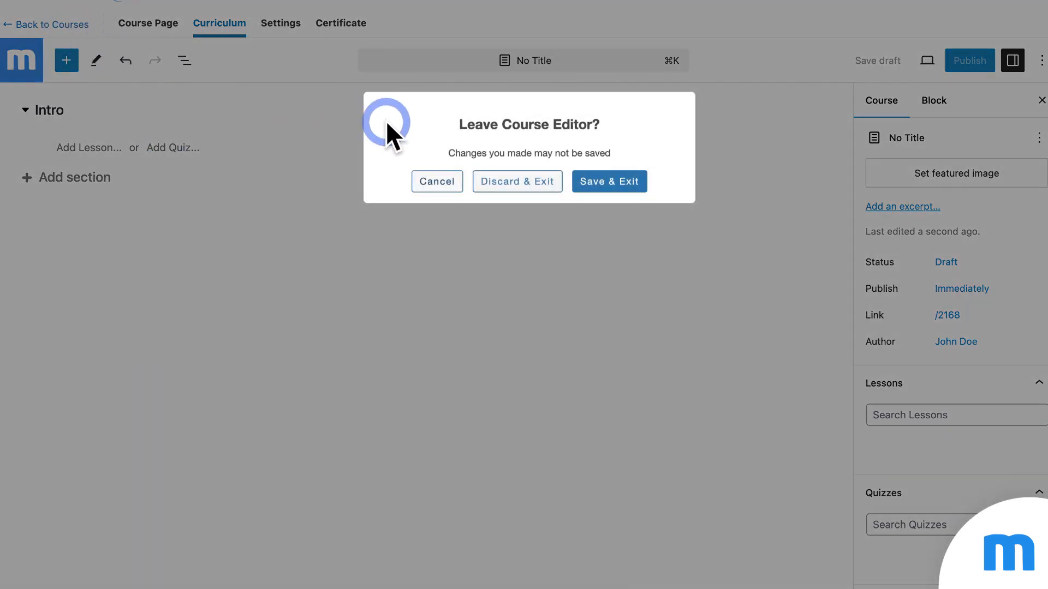
left_click(494, 181)
left_click(575, 225)
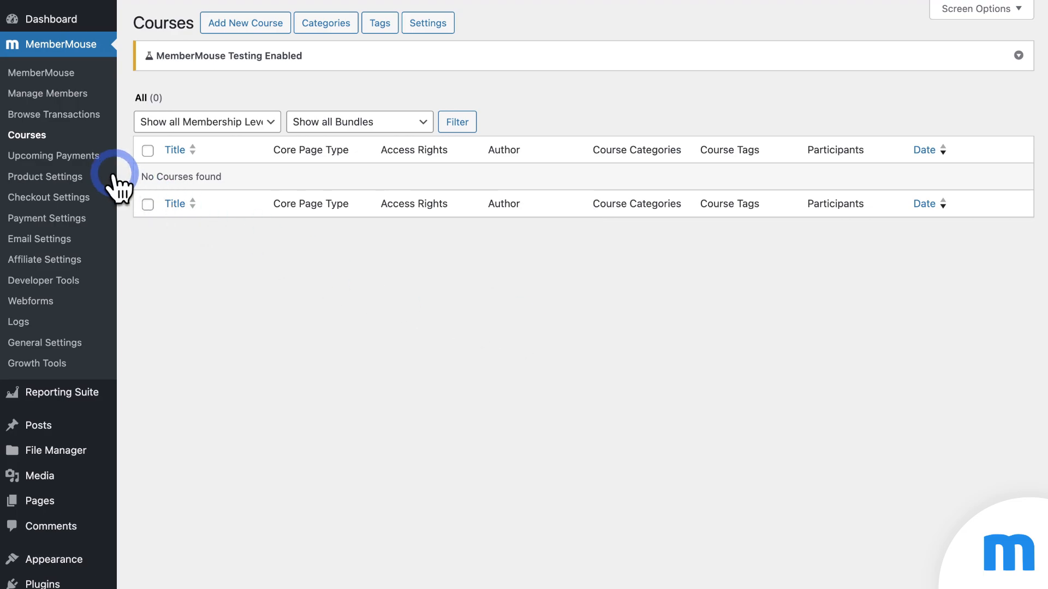
Step: Start a new product in Product Settings as a subscription with its rebill period in months, and discard it without saving
left_click(94, 178)
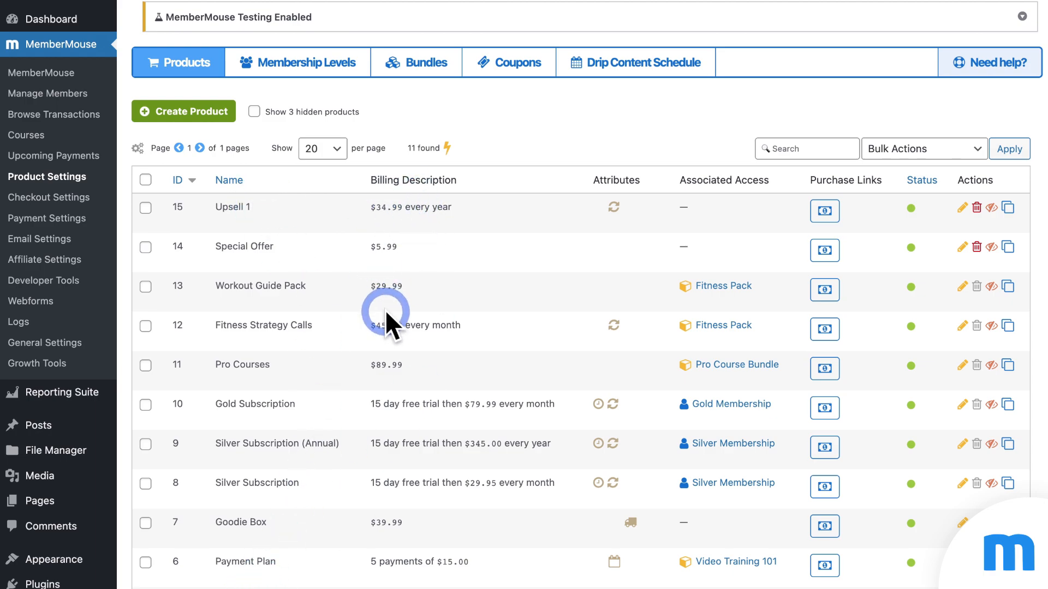
left_click(185, 113)
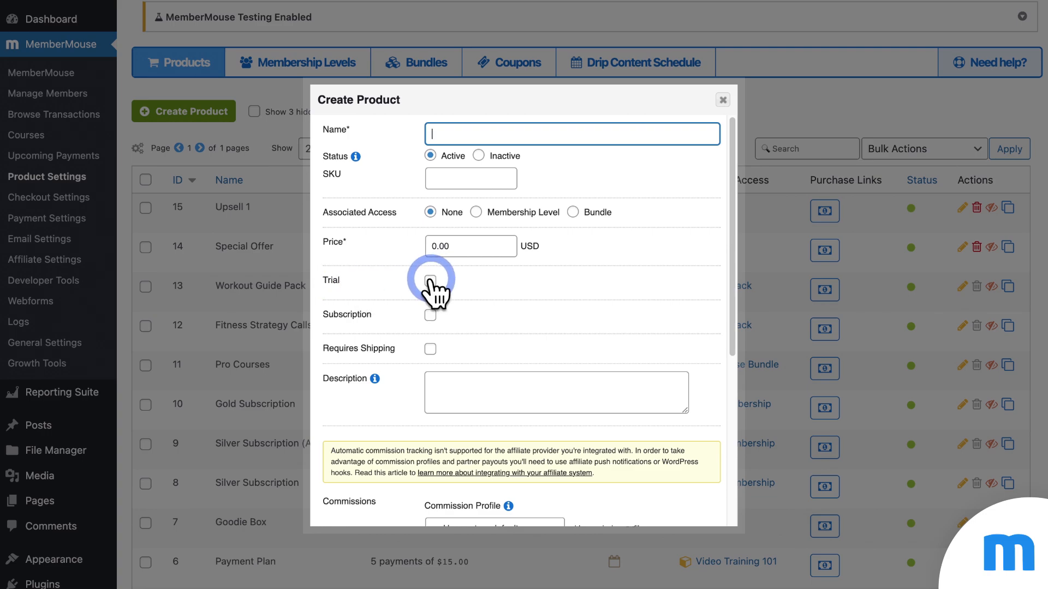
left_click(431, 315)
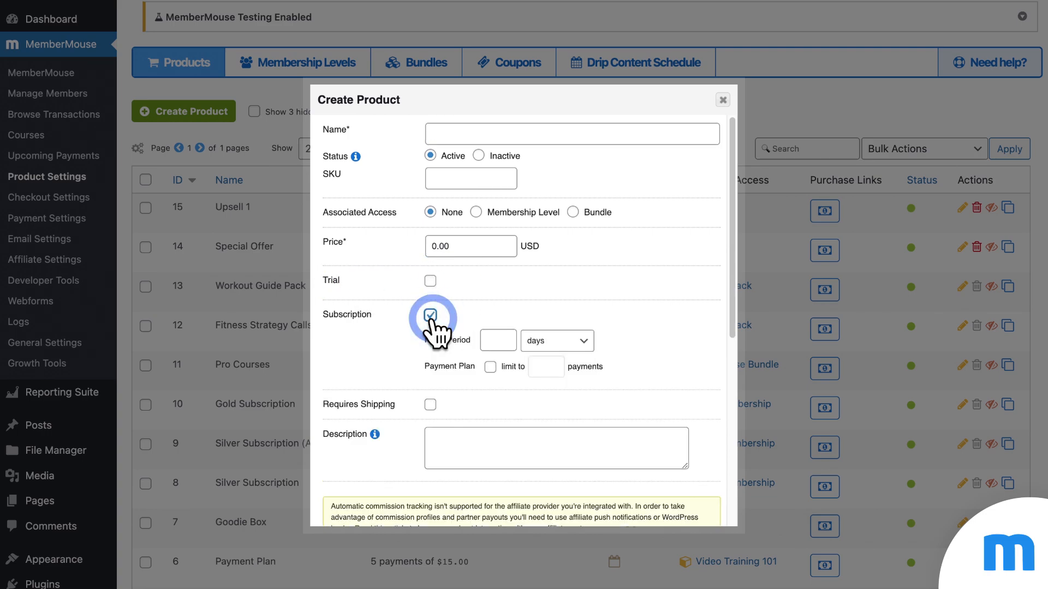
left_click(587, 342)
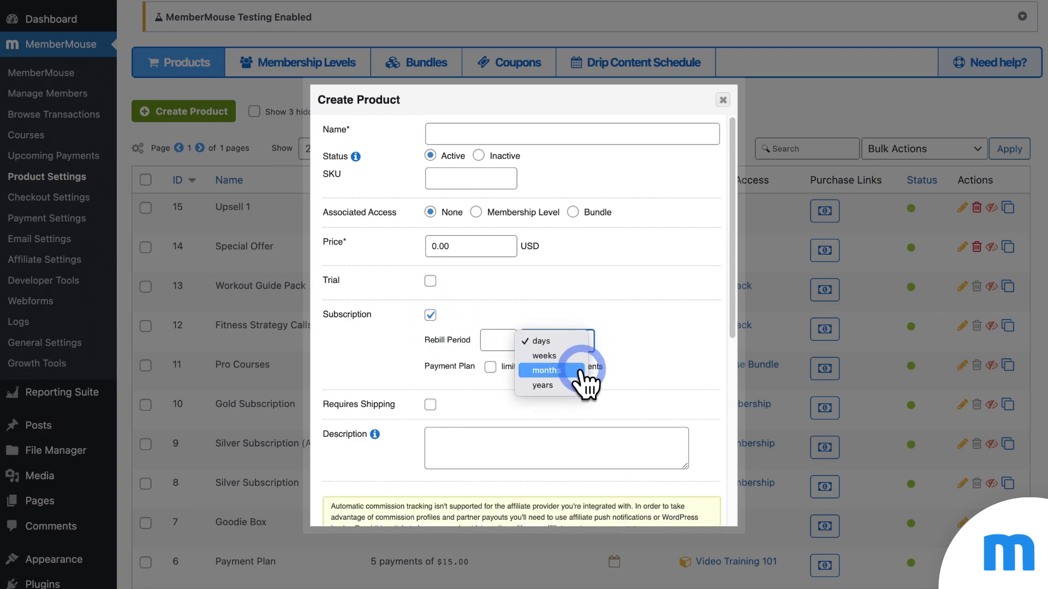
left_click(581, 371)
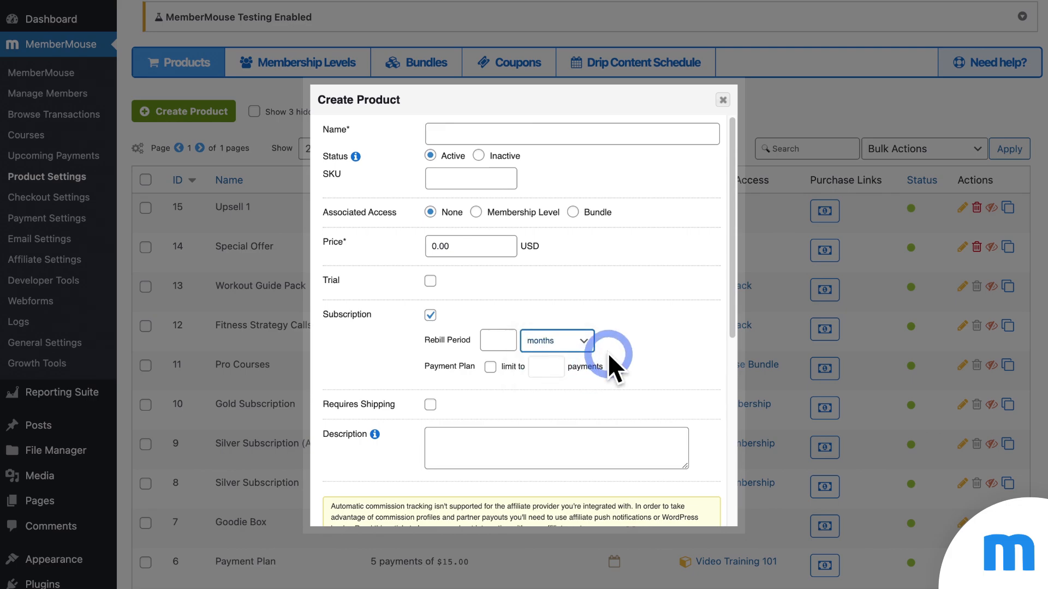
scroll(608, 351, "down", 6)
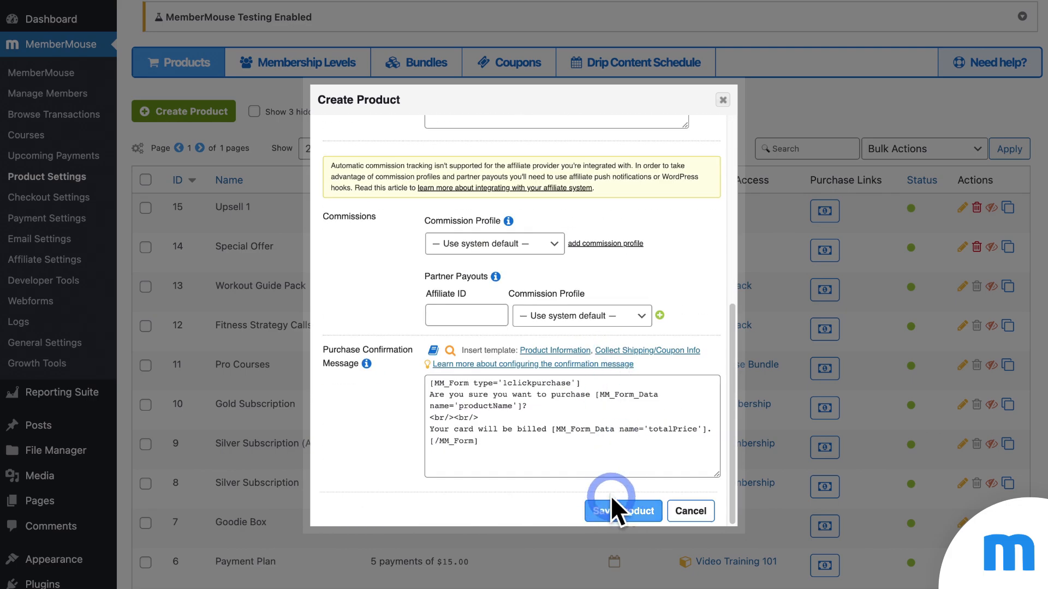
left_click(719, 93)
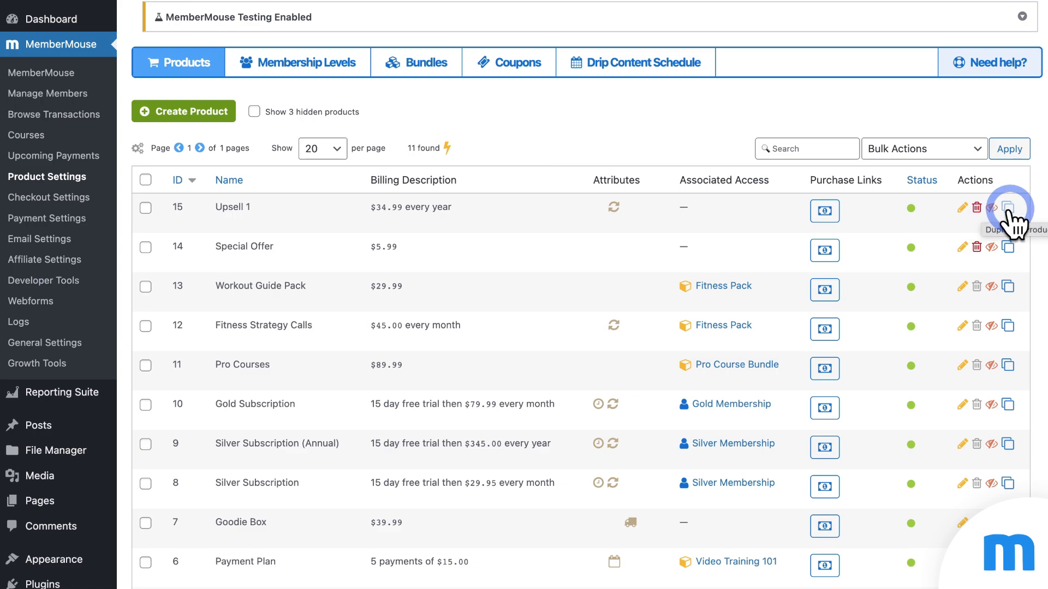
Step: Review the membership levels, bundles and coupons lists in Product Settings
left_click(354, 66)
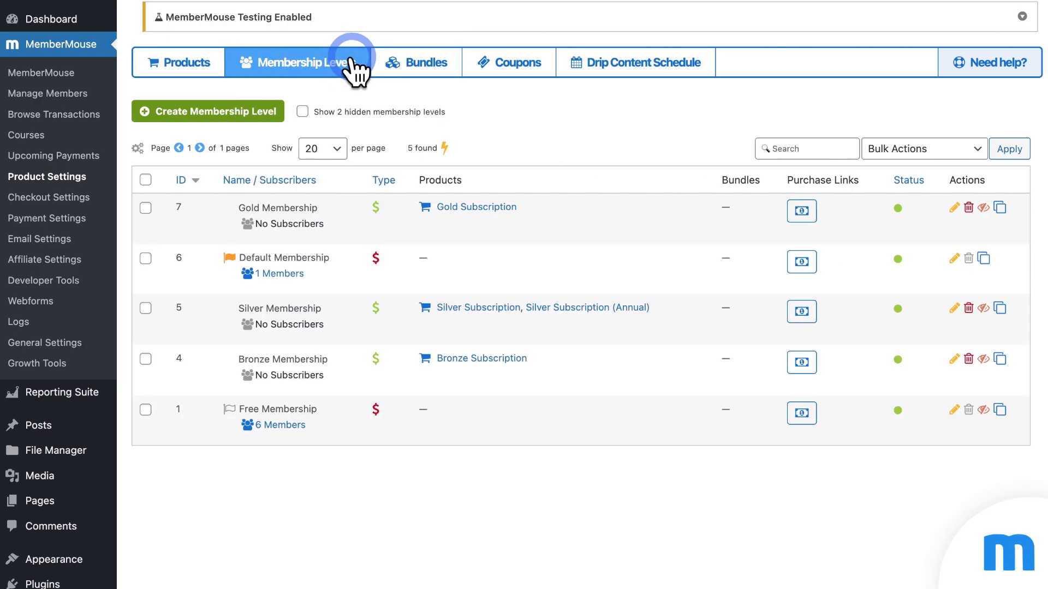
left_click(416, 65)
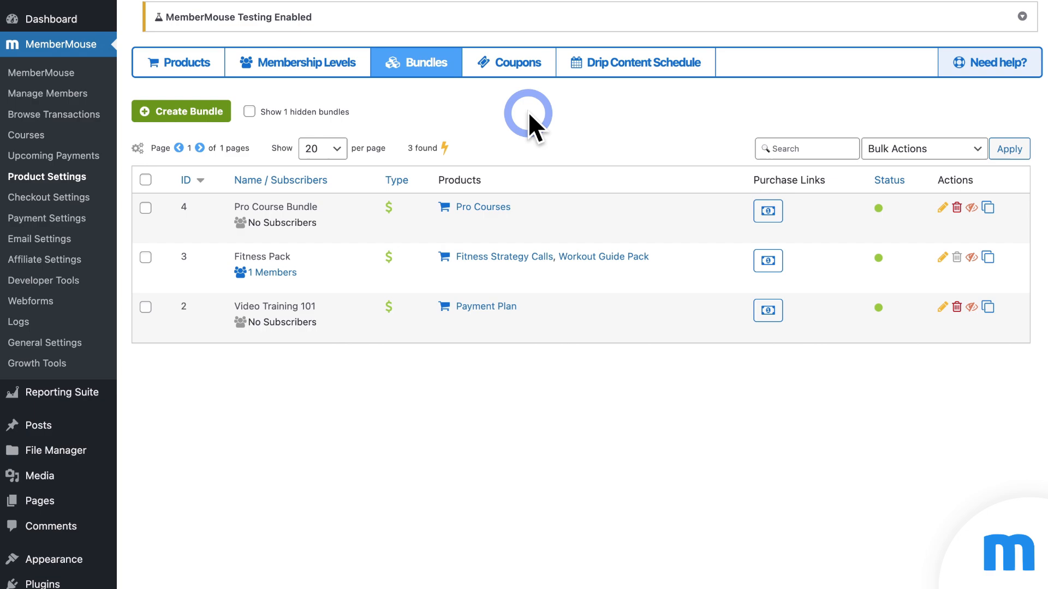
mouse_move(986, 59)
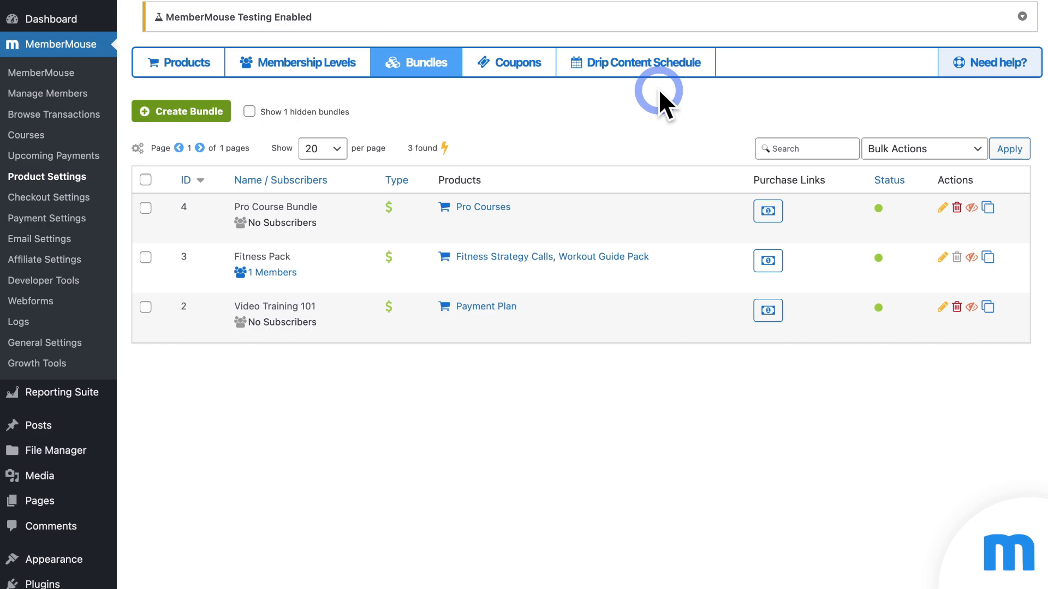
left_click(538, 68)
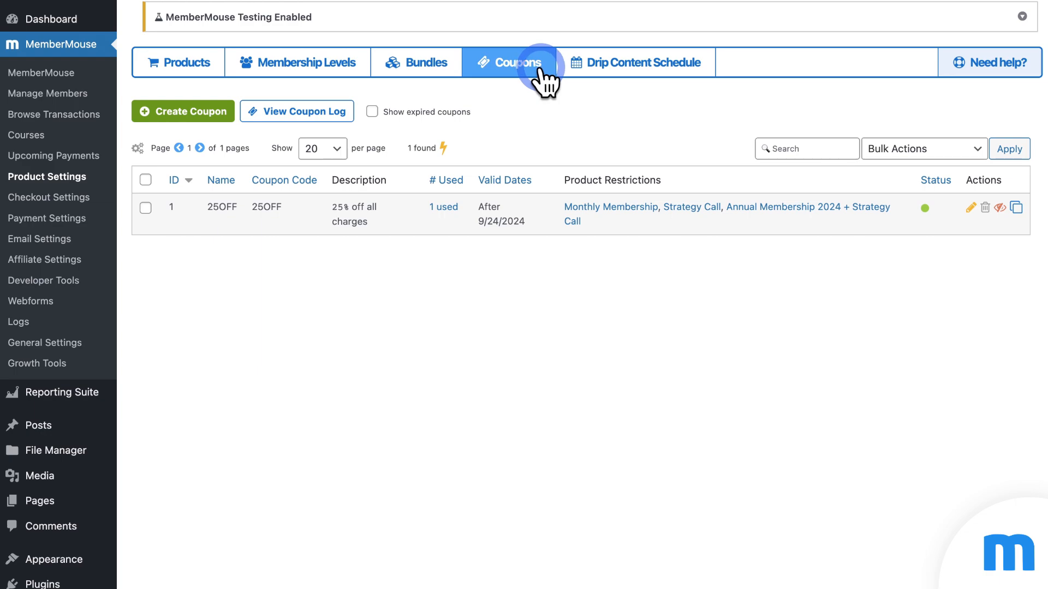
Step: View the drip content schedule for the Free Membership level
left_click(633, 70)
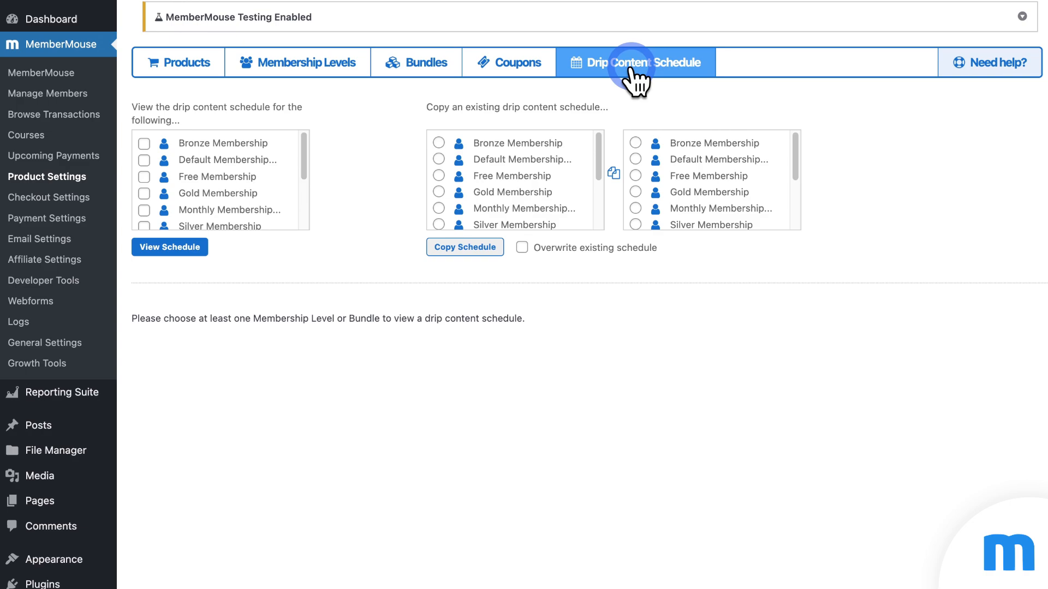
left_click(144, 177)
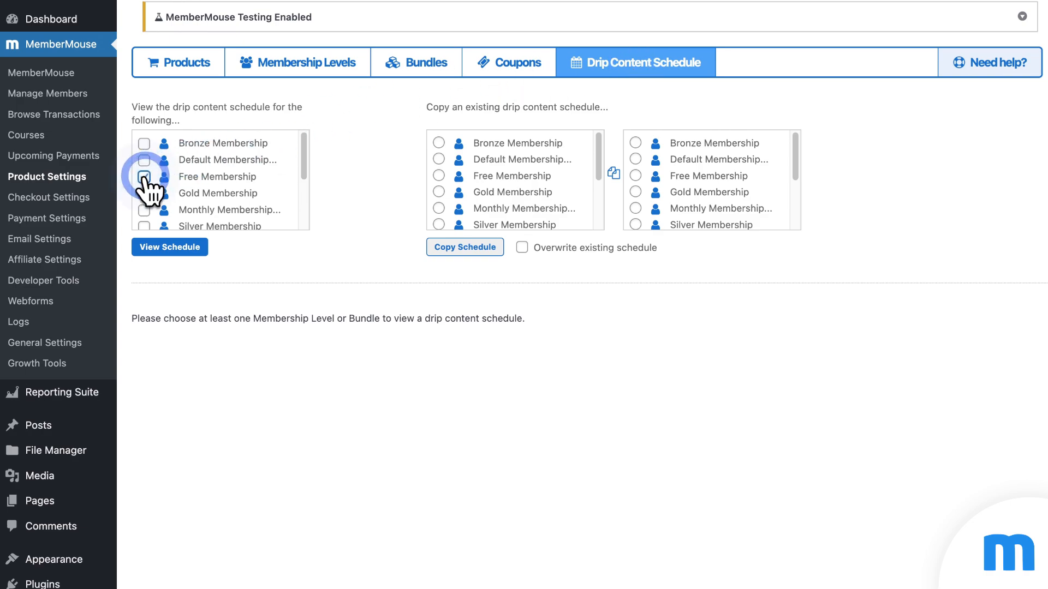
left_click(166, 249)
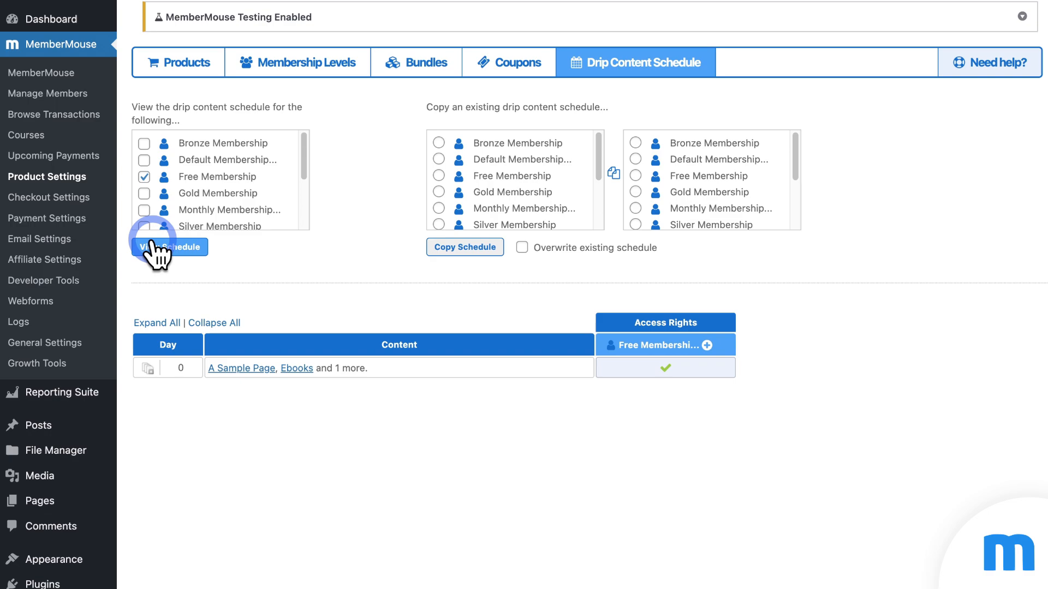
Step: Examine the field types offered for a new custom field in Checkout Settings, and close the form without saving
left_click(92, 203)
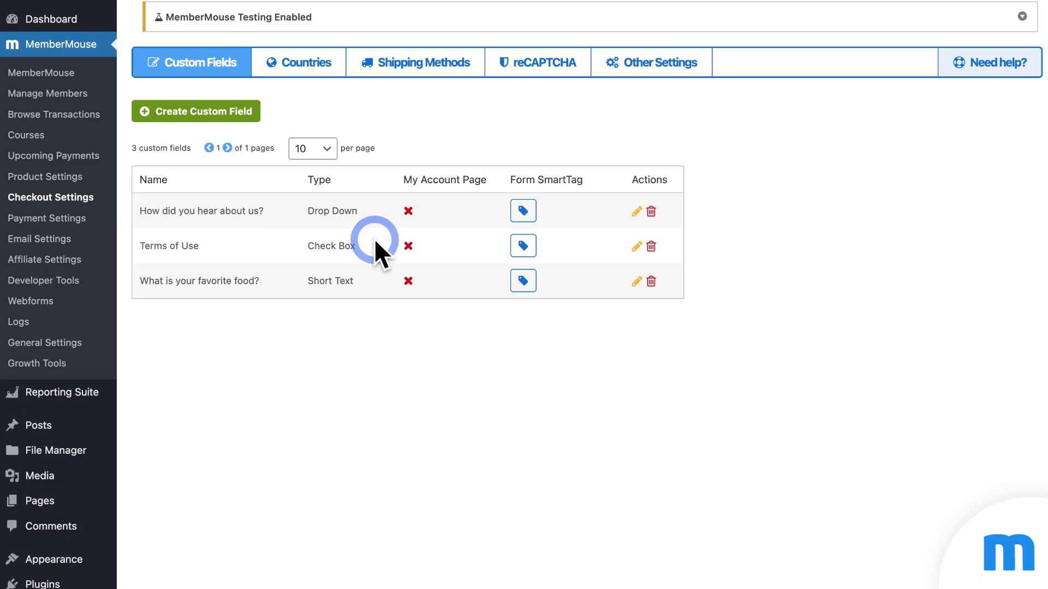
left_click(254, 113)
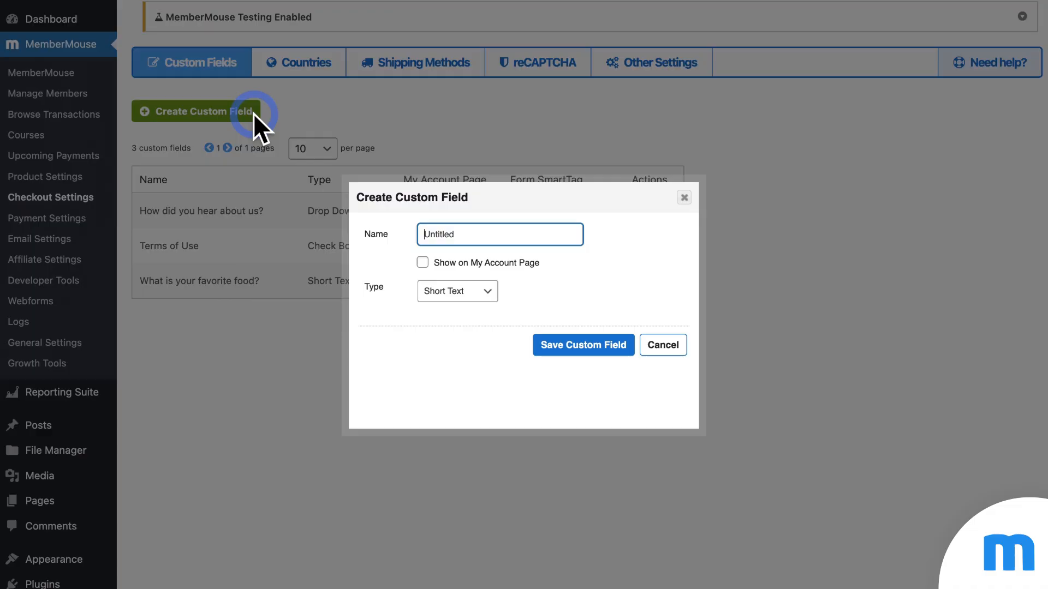
left_click(492, 291)
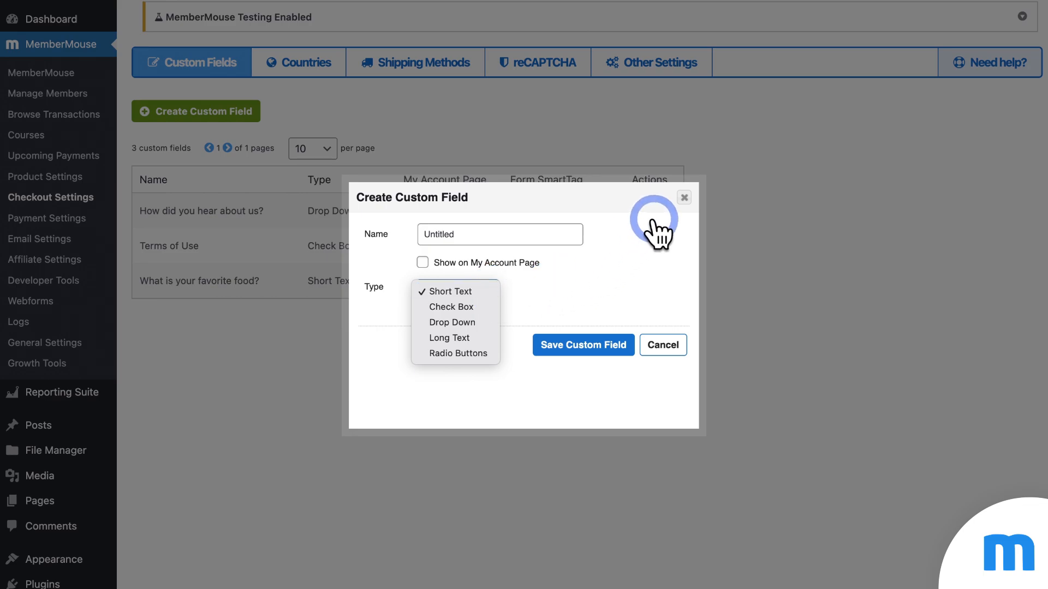
left_click(679, 203)
left_click(684, 197)
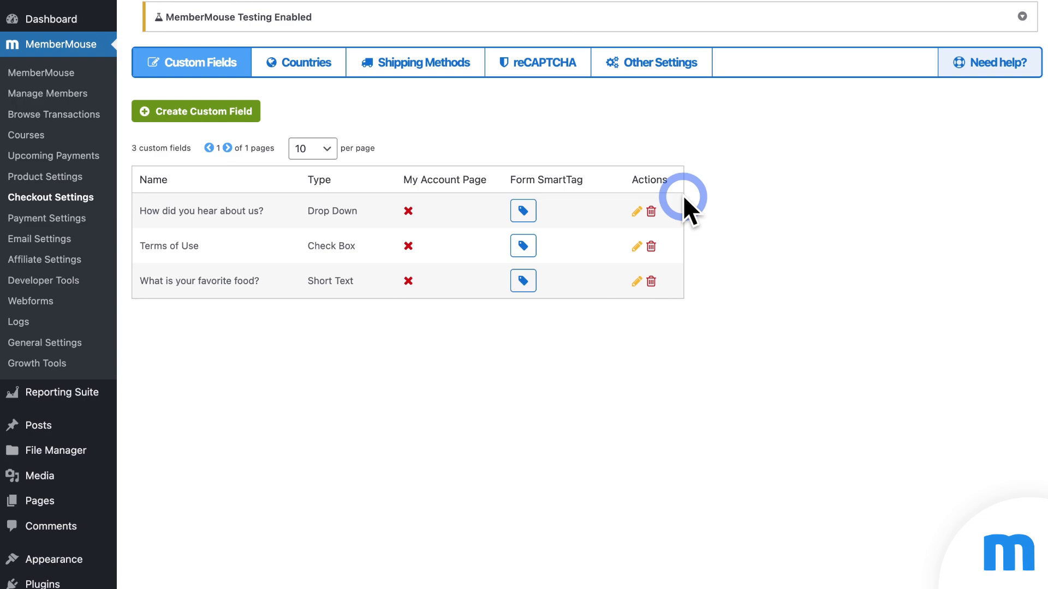
Step: Review the Countries, Shipping Methods and reCAPTCHA pages of Checkout Settings
left_click(314, 67)
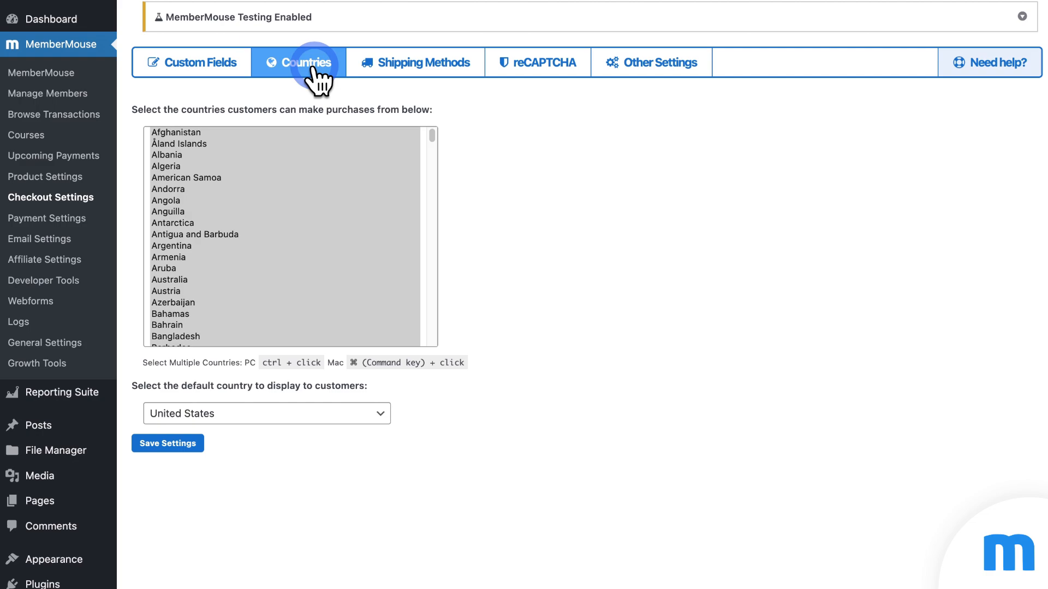
left_click(415, 70)
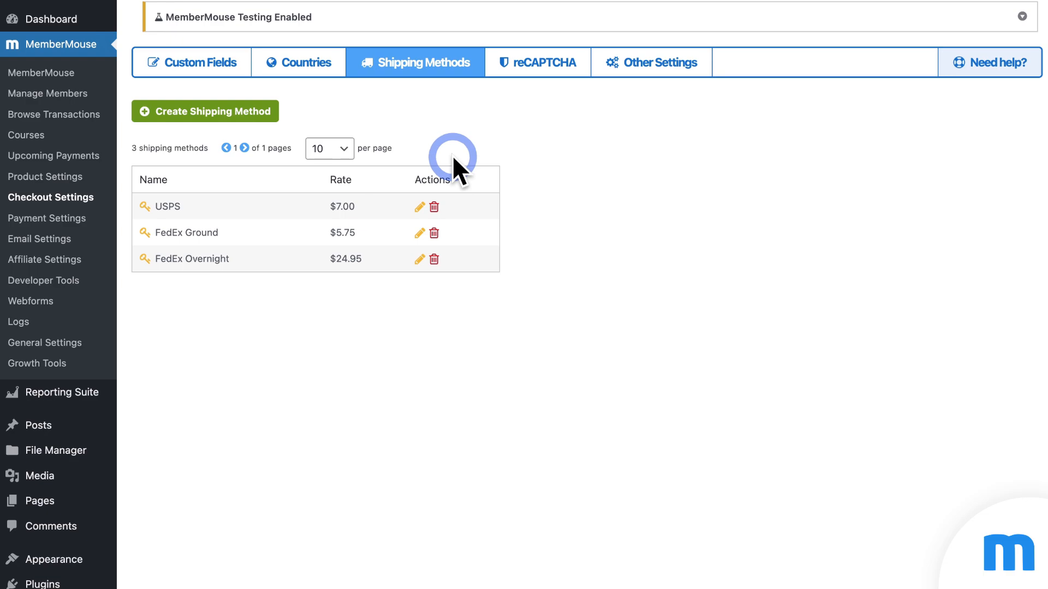
left_click(538, 74)
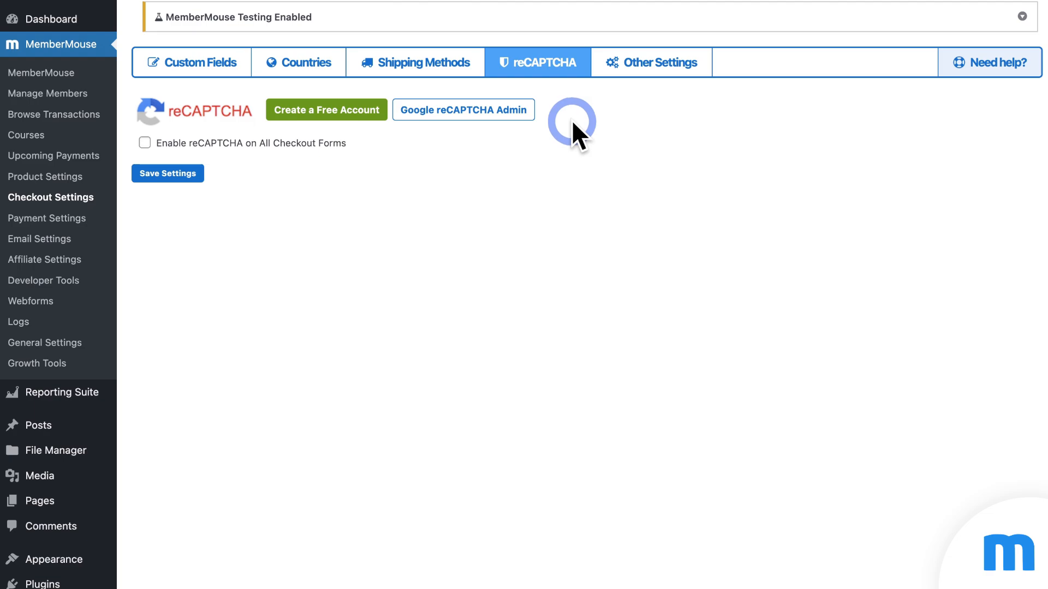
Step: Examine the other checkout settings, from currency, default membership and proration through purchase link options to the checkout processing message
left_click(667, 70)
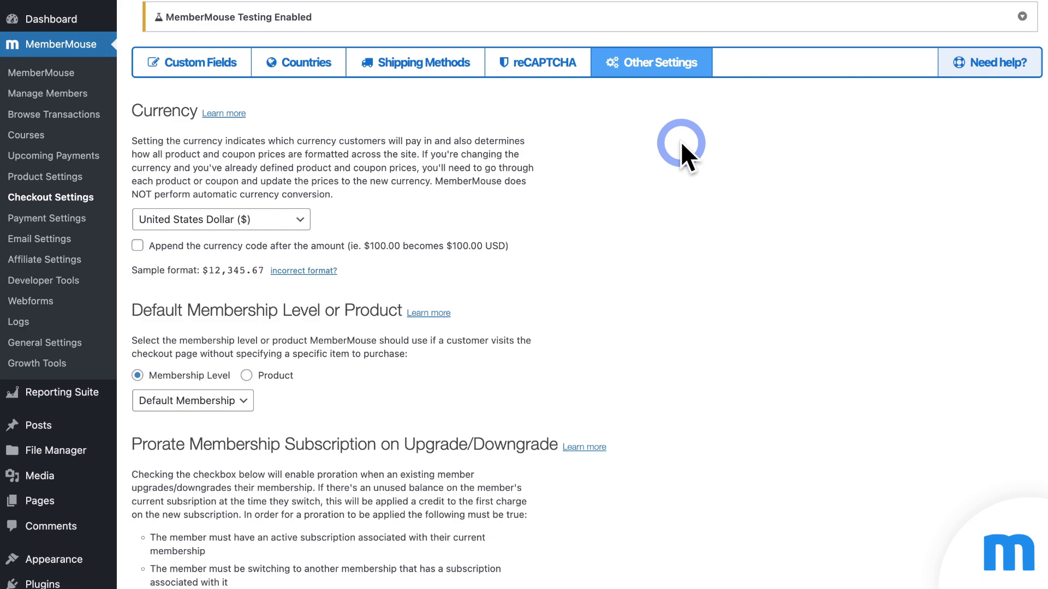
scroll(529, 177, "down", 5)
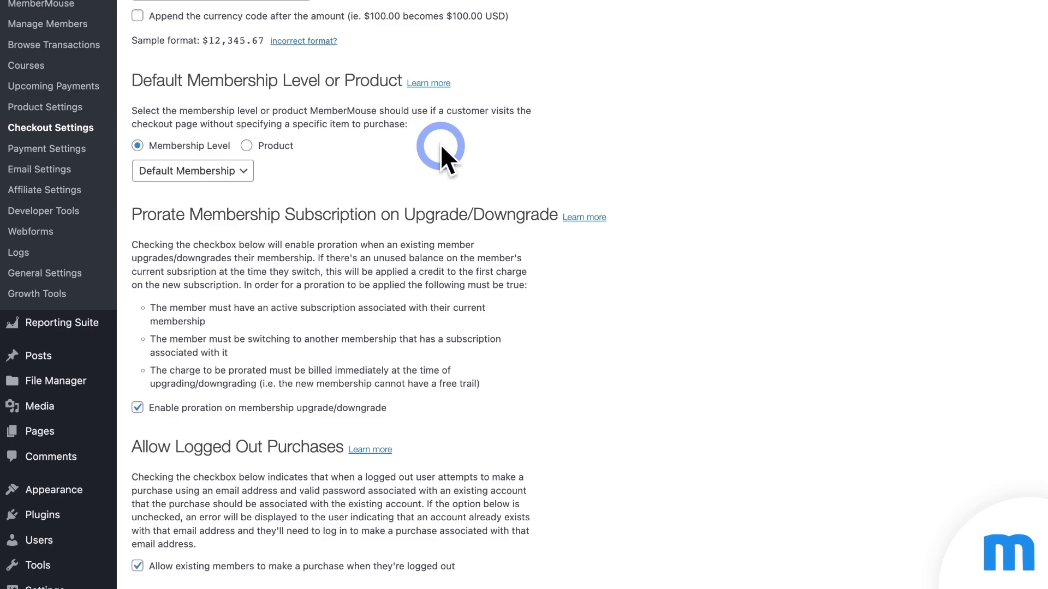
scroll(486, 143, "down", 3)
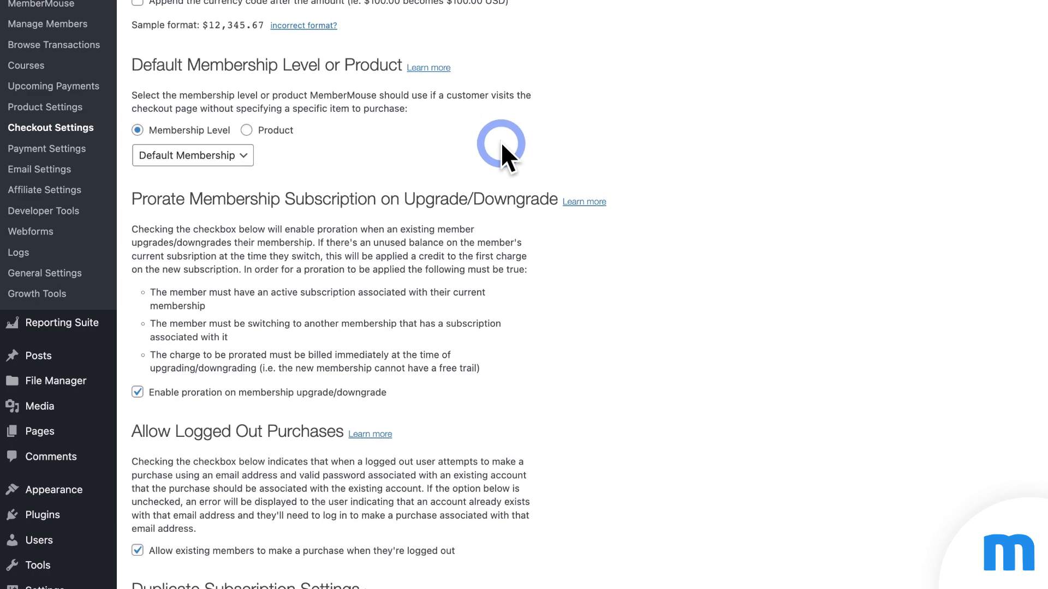
scroll(489, 163, "down", 5)
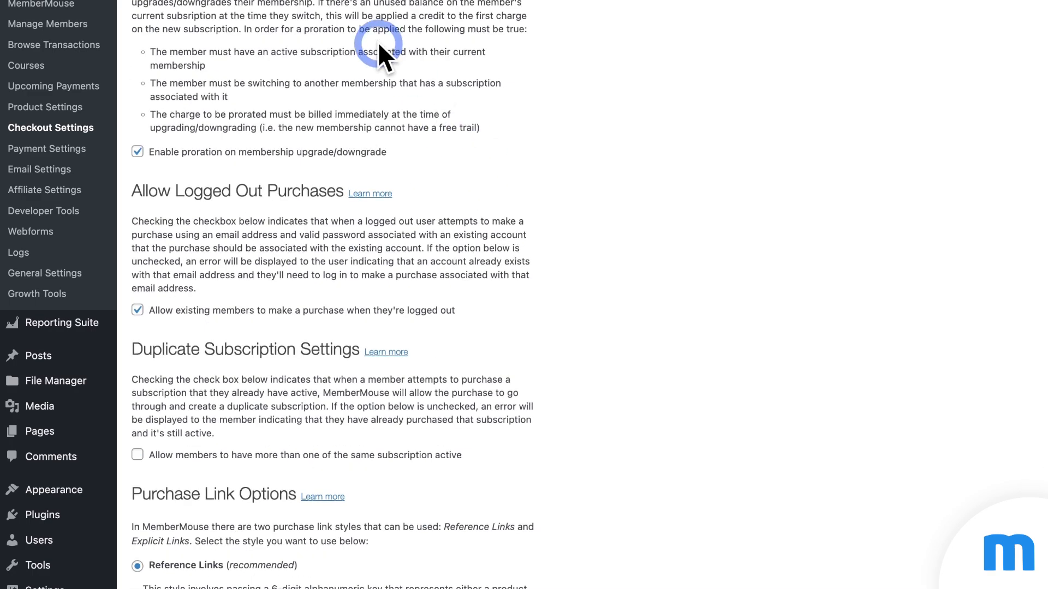
scroll(382, 43, "up", 3)
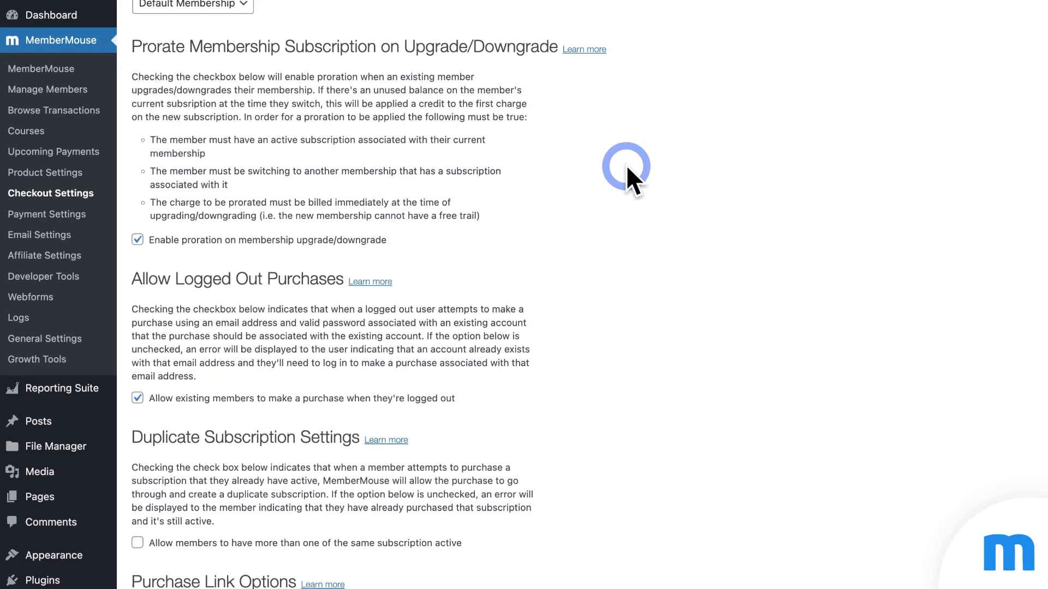
scroll(626, 170, "down", 5)
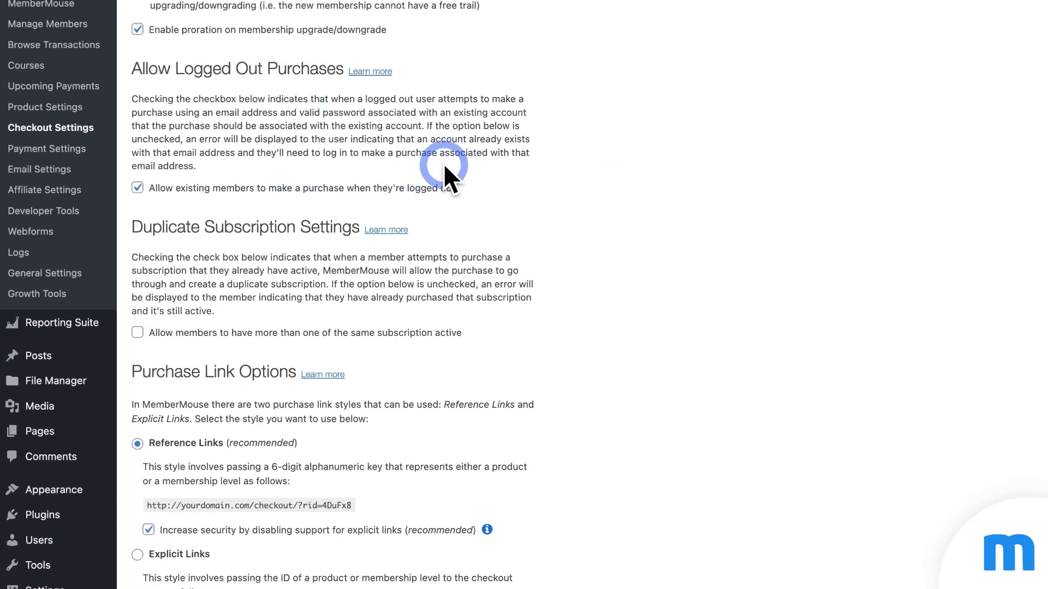
scroll(457, 167, "down", 2)
scroll(527, 166, "down", 2)
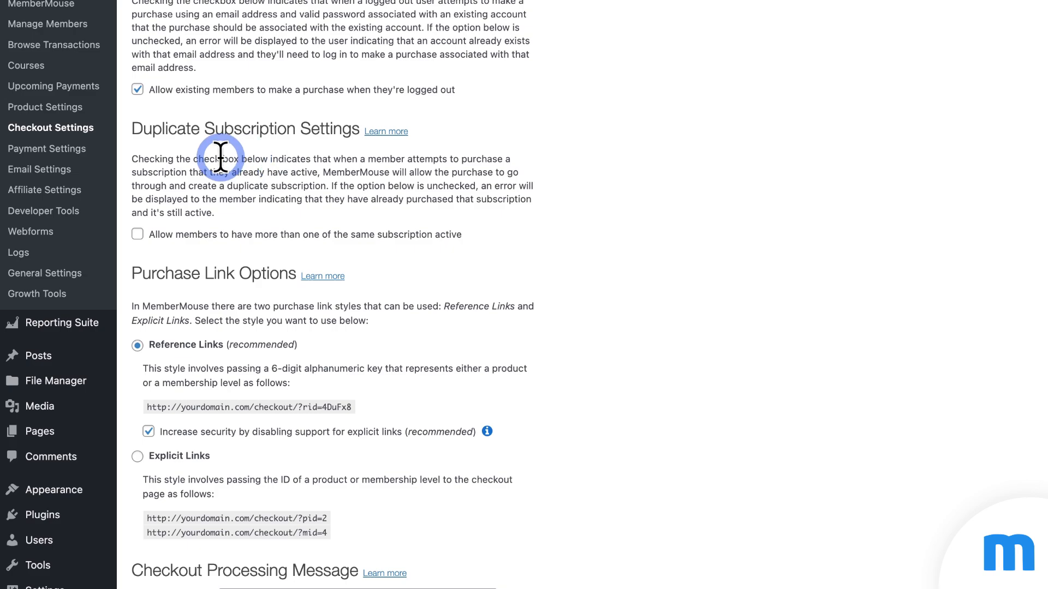
scroll(581, 194, "down", 4)
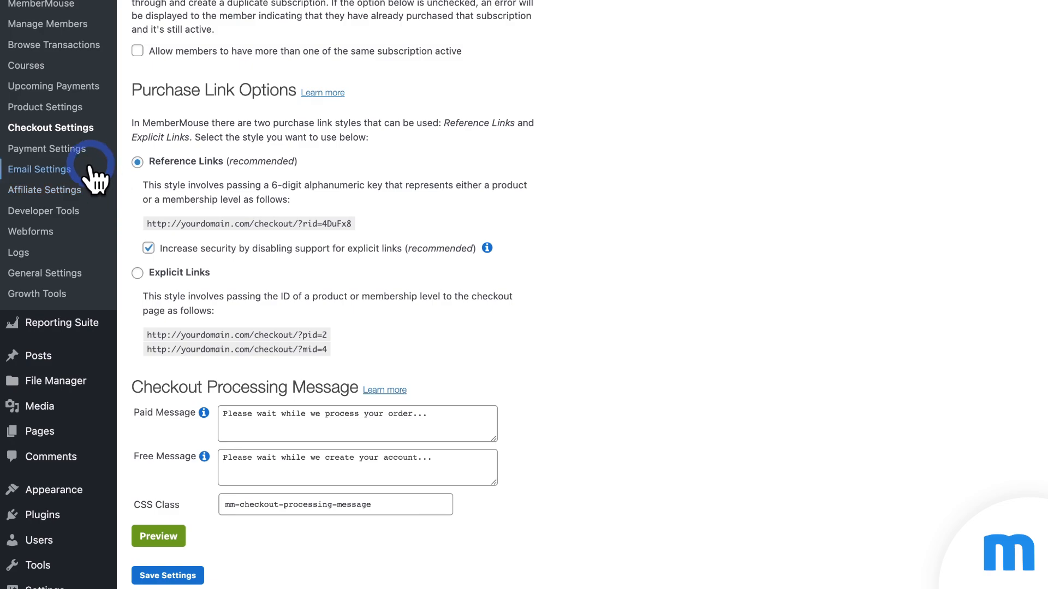
Step: Examine the test payment service and the onsite and offsite payment methods in Payment Settings
left_click(75, 146)
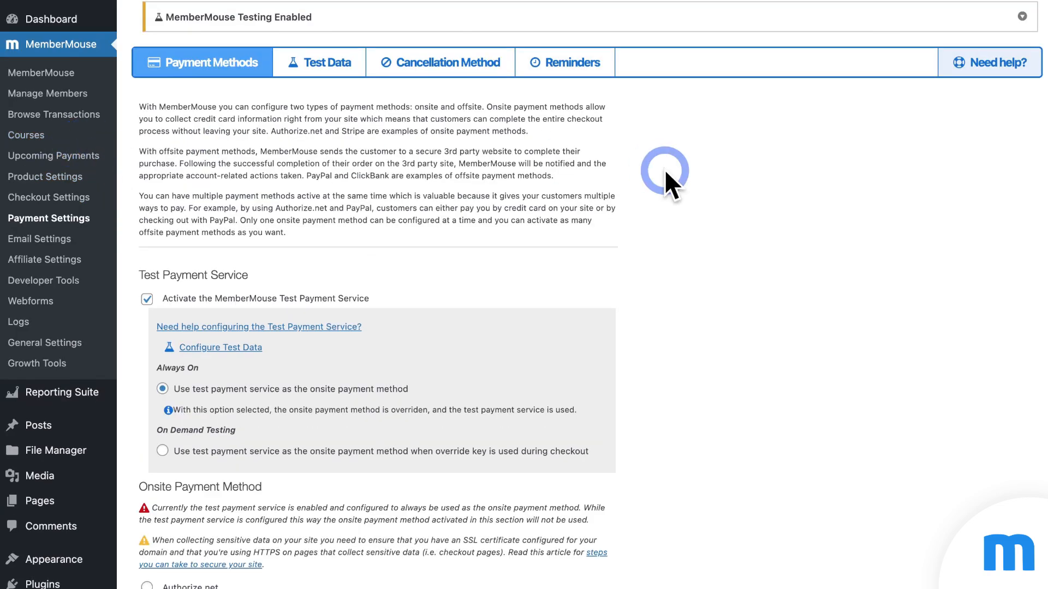
scroll(689, 185, "down", 5)
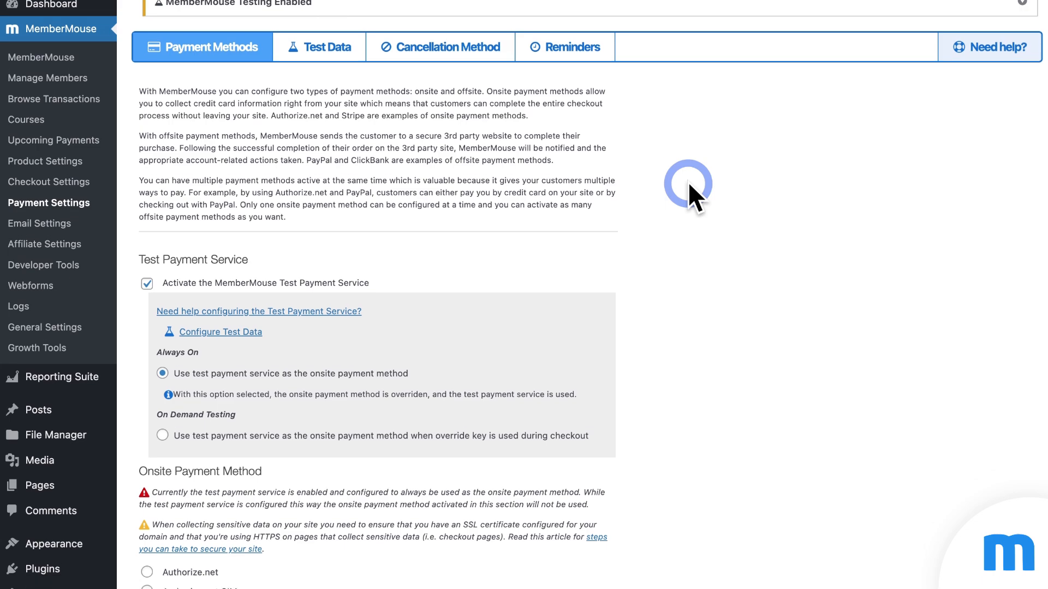
scroll(687, 186, "down", 3)
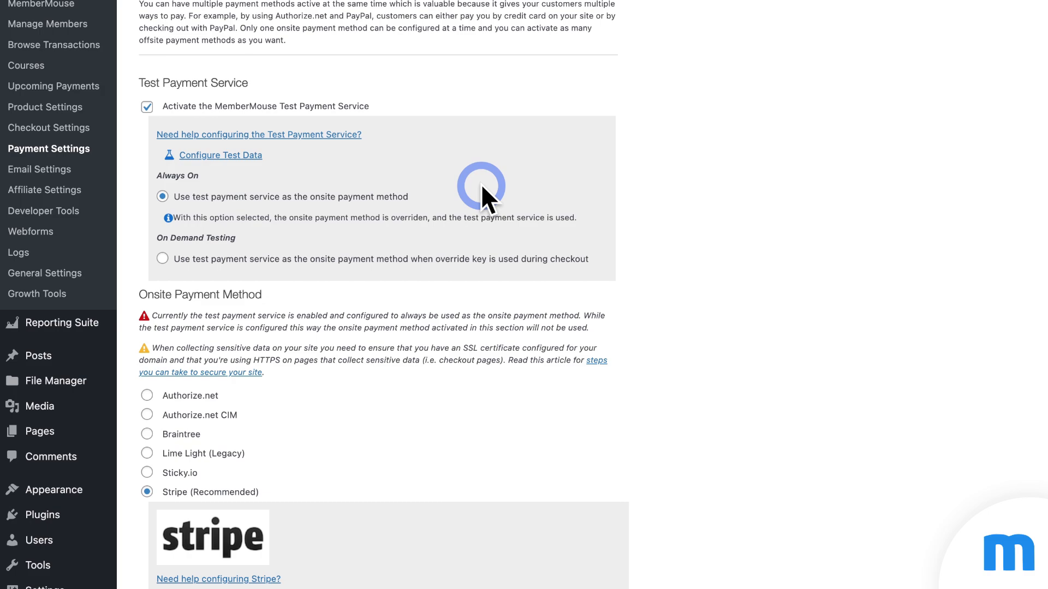
scroll(482, 187, "down", 7)
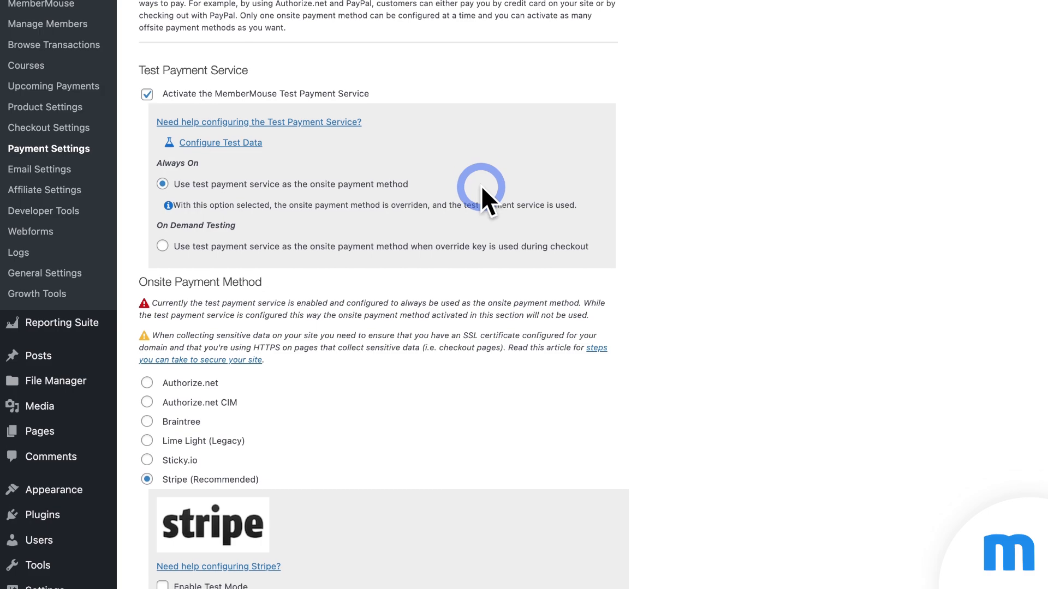
scroll(481, 212, "down", 2)
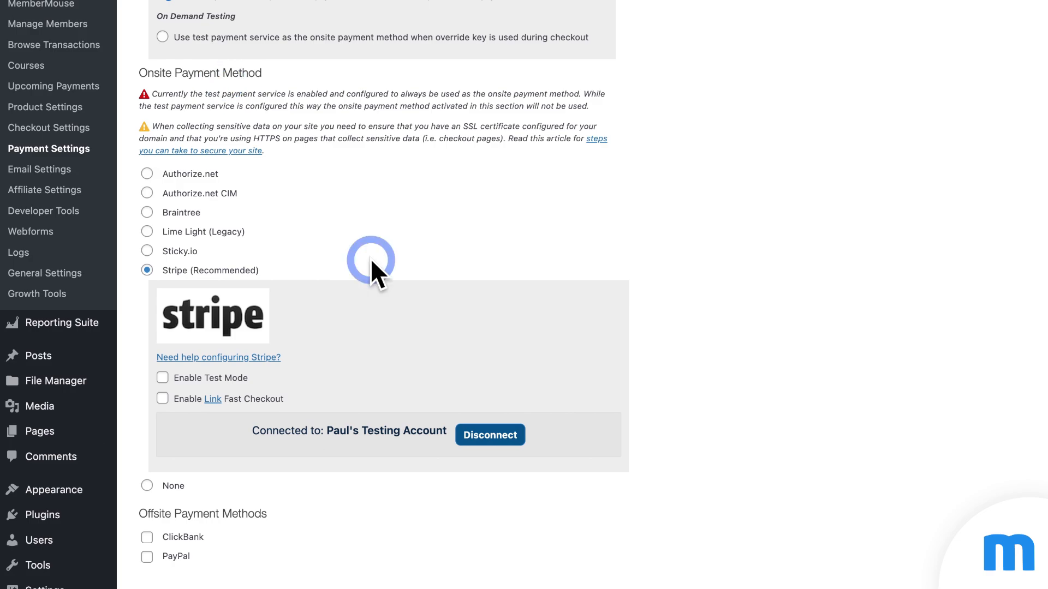
scroll(208, 513, "down", 1)
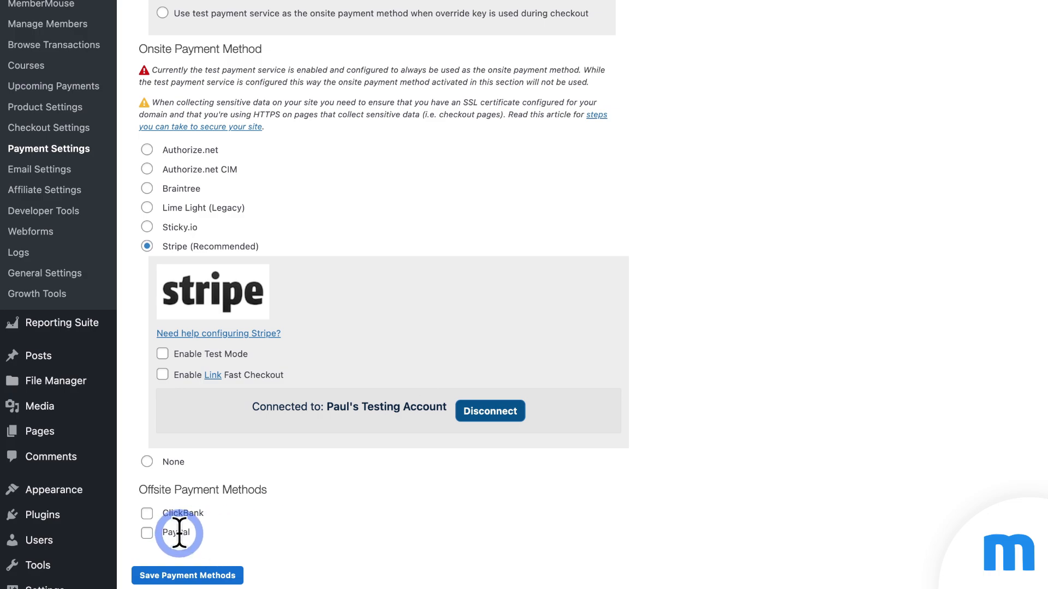
Step: Turn on Use Test Data in Payment Settings to examine the prefillable checkout fields, and review the cancellation methods without saving
scroll(296, 520, "up", 7)
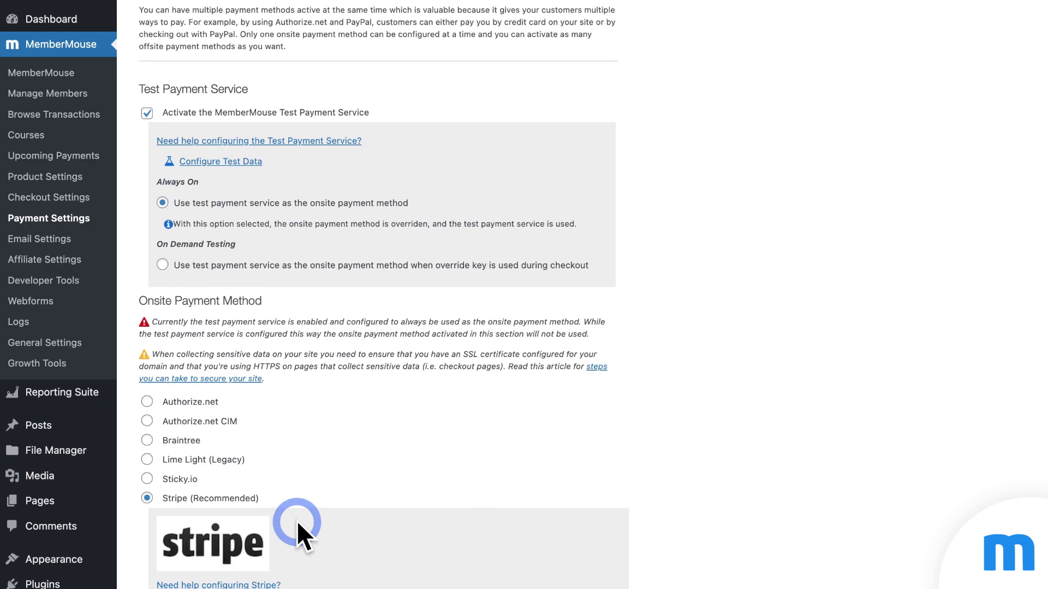
scroll(337, 506, "up", 1)
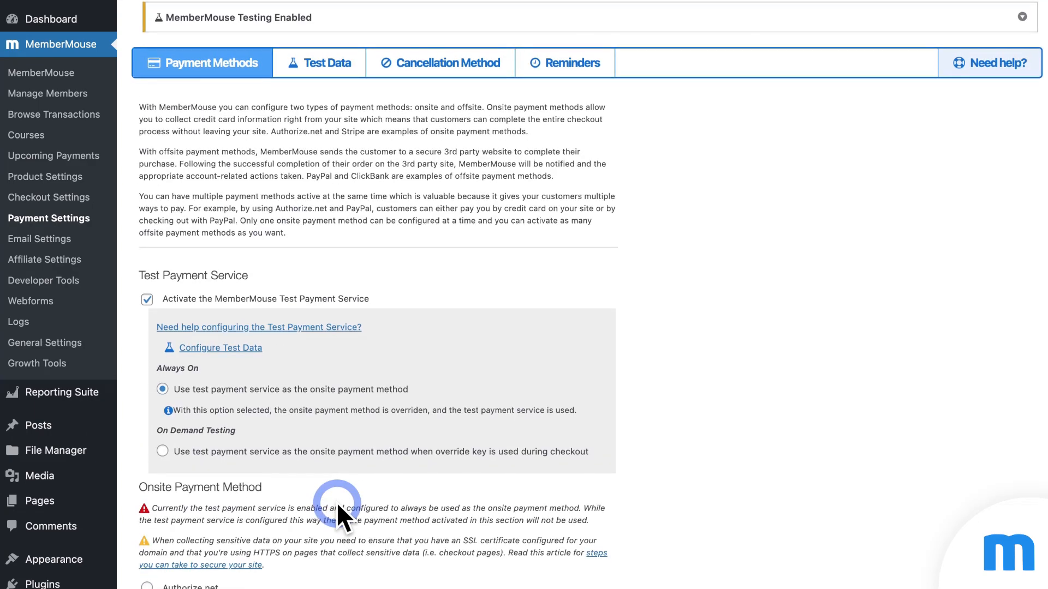
left_click(330, 73)
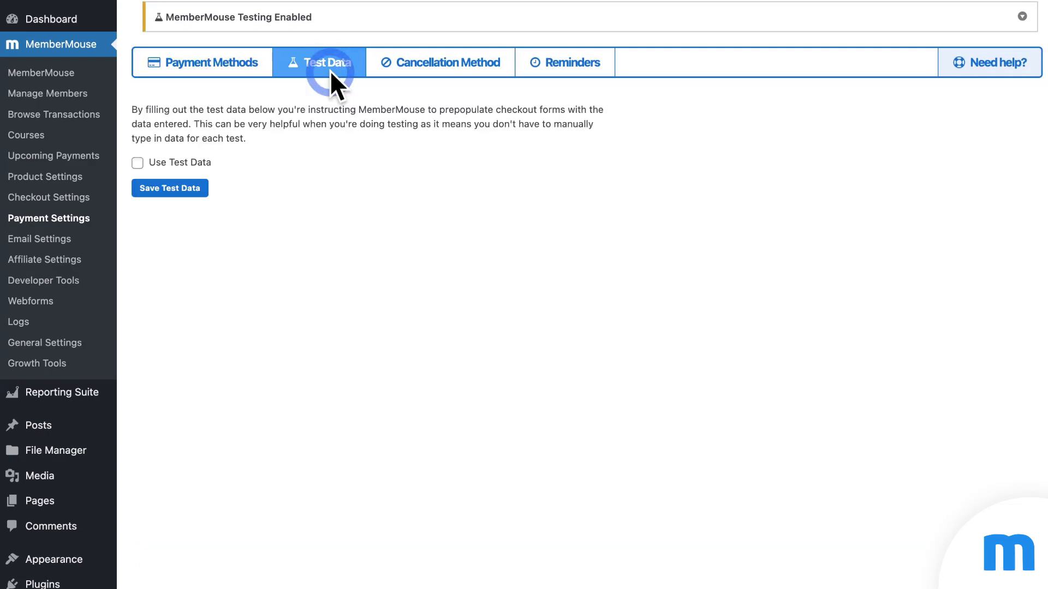
left_click(137, 163)
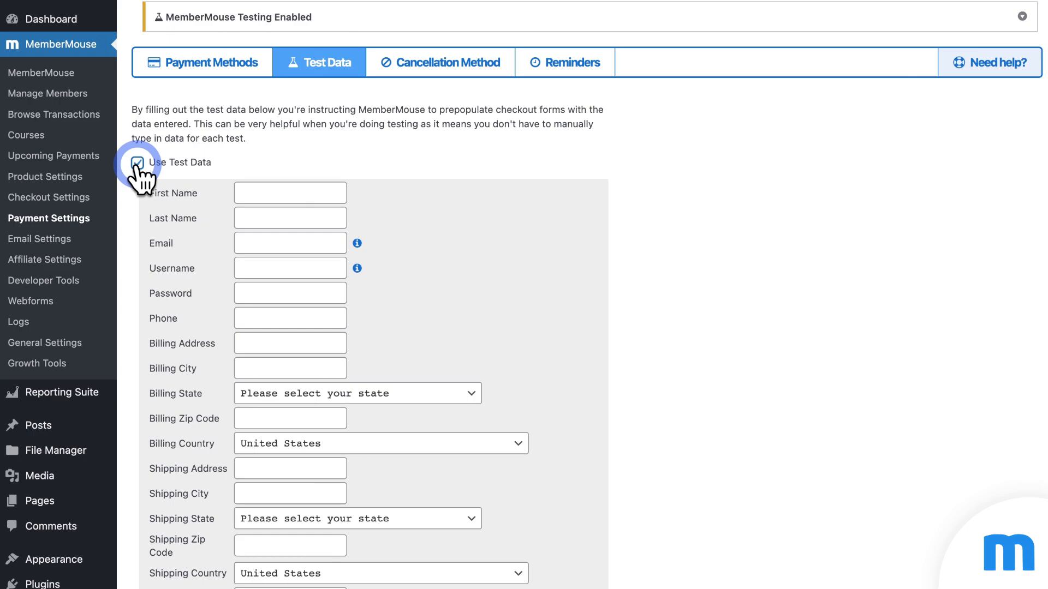
scroll(484, 240, "down", 2)
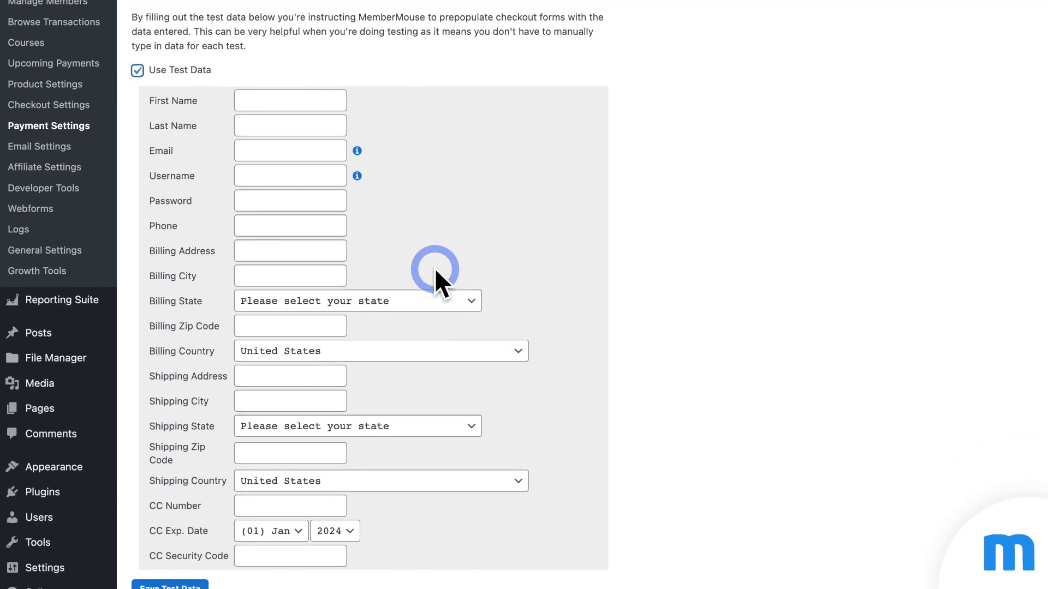
scroll(435, 266, "up", 2)
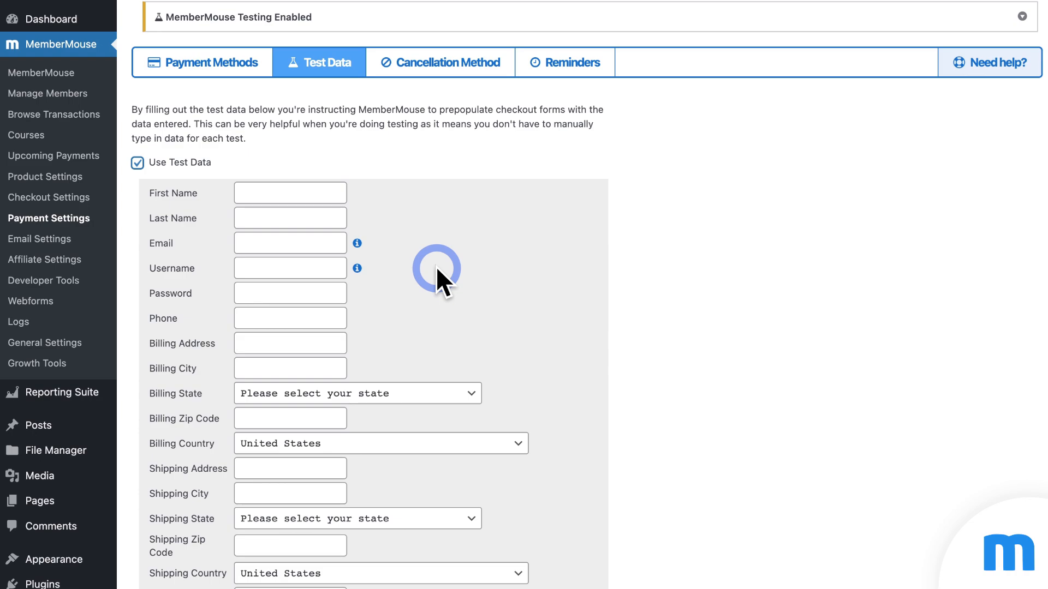
left_click(458, 68)
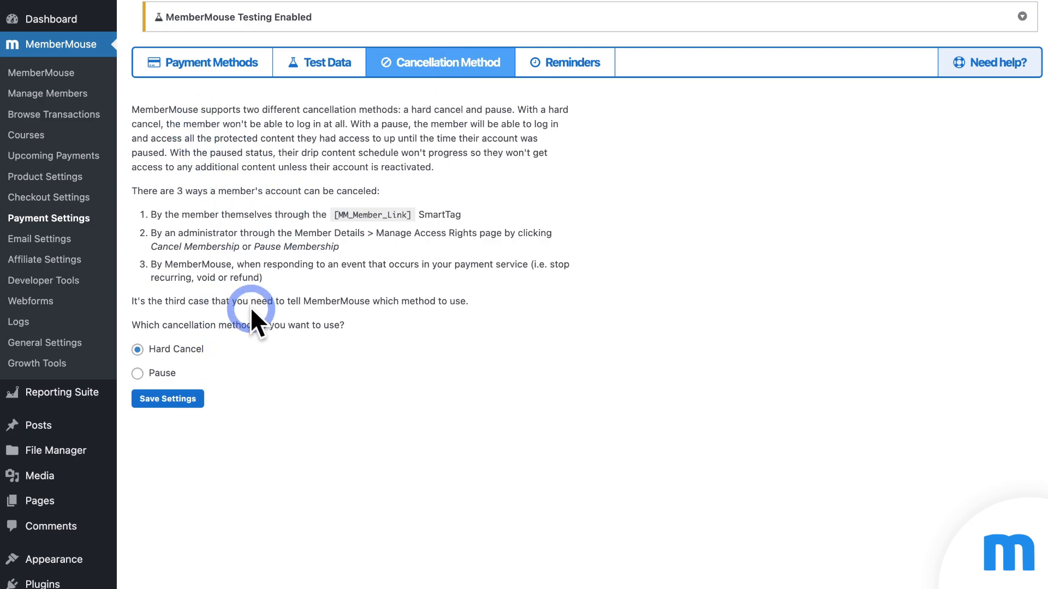
Step: Open a new payment reminder and examine the timing units and actions it offers, keeping Send an Email as the action
left_click(572, 64)
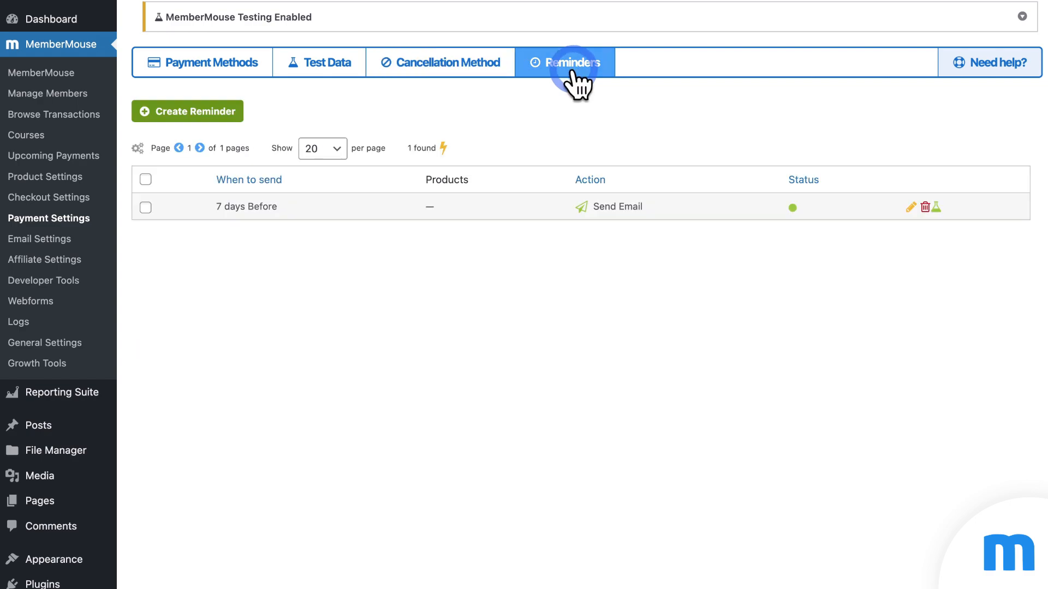
left_click(234, 117)
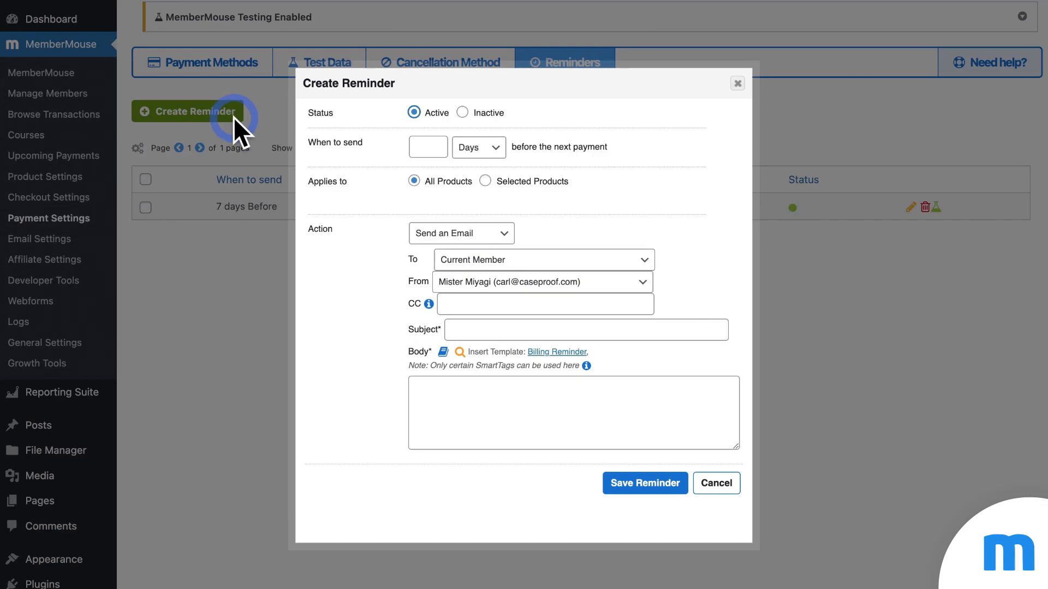
left_click(494, 147)
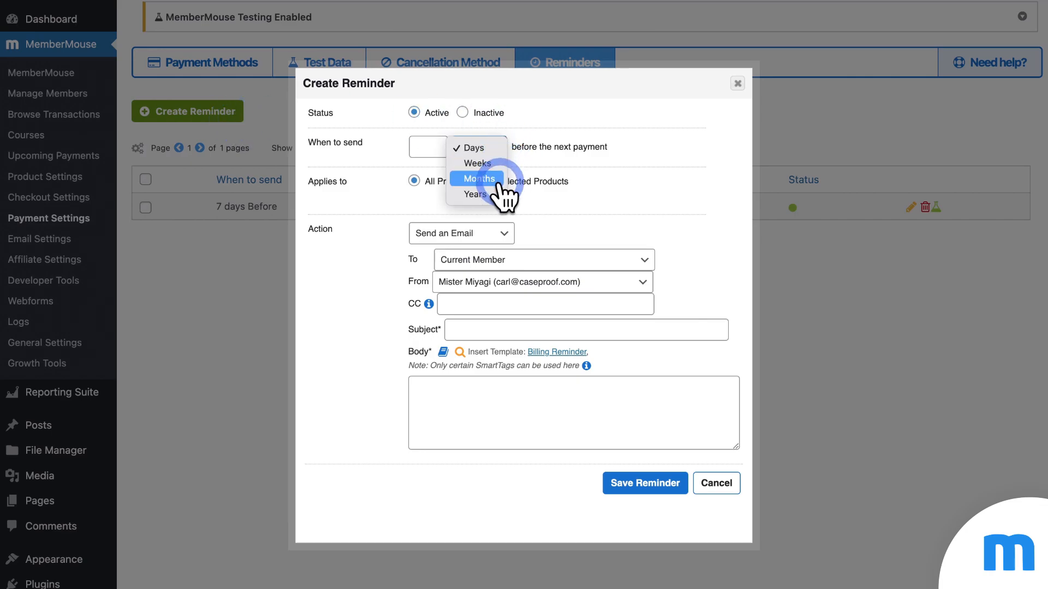
left_click(491, 163)
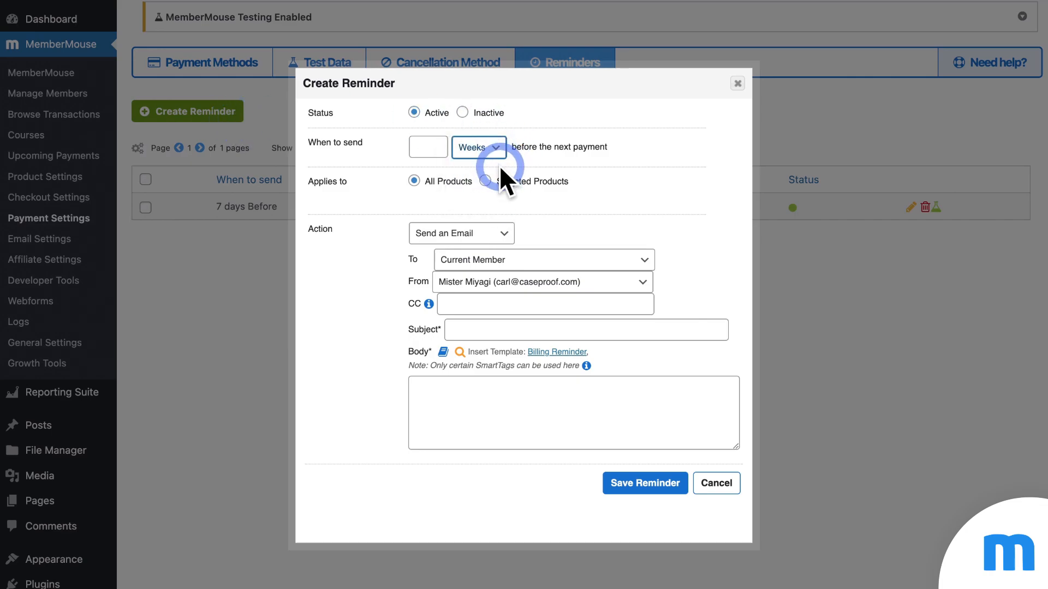
left_click(503, 233)
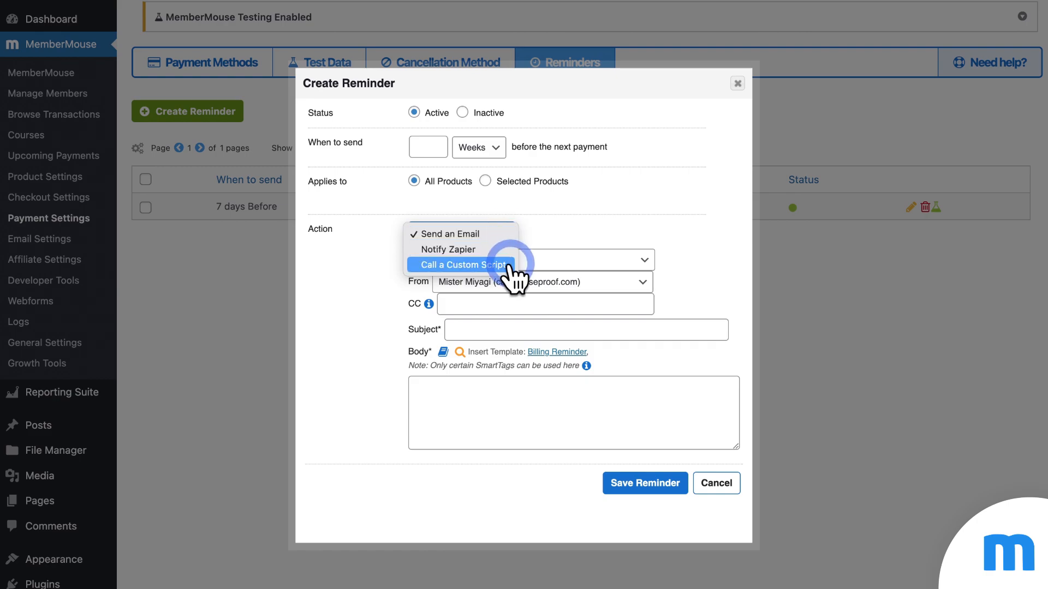
left_click(503, 234)
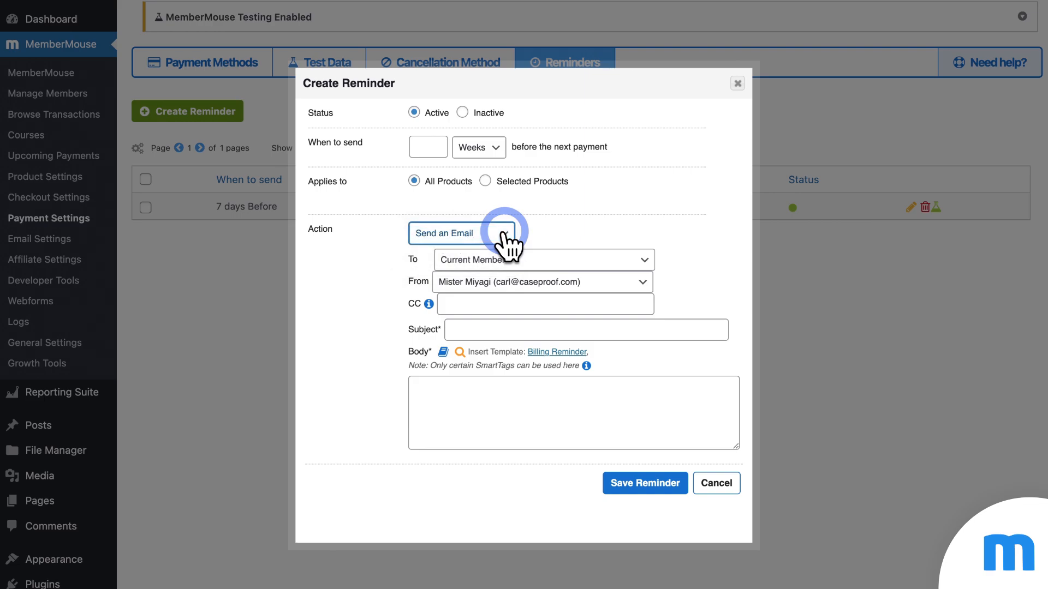
Step: Set the new reminder to send 7 days before the next payment and apply it only to the Monthly Membership product
left_click(495, 158)
left_click(473, 132)
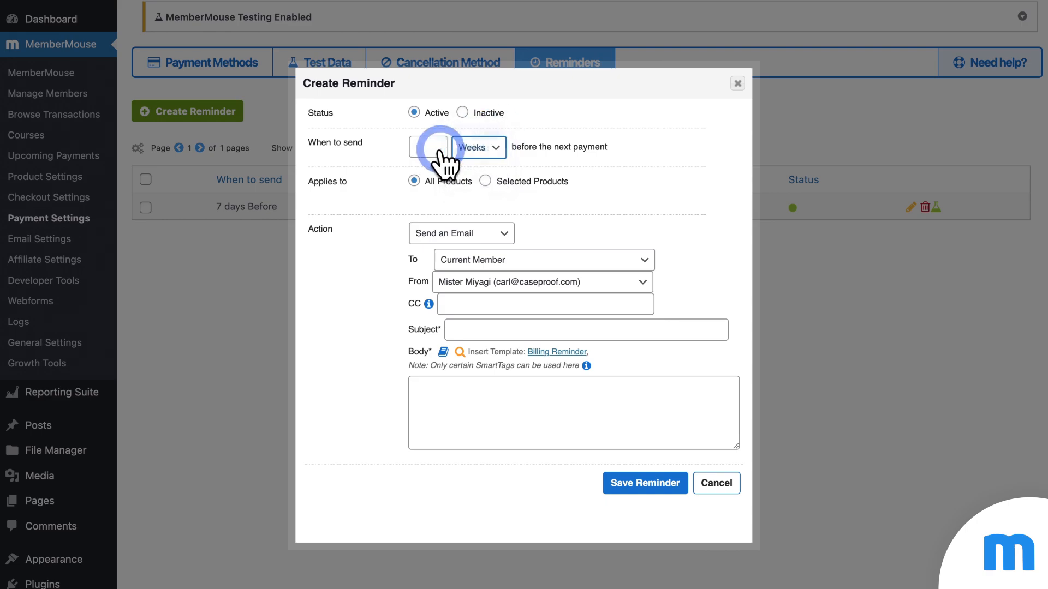
left_click(431, 147)
type("7")
left_click(485, 182)
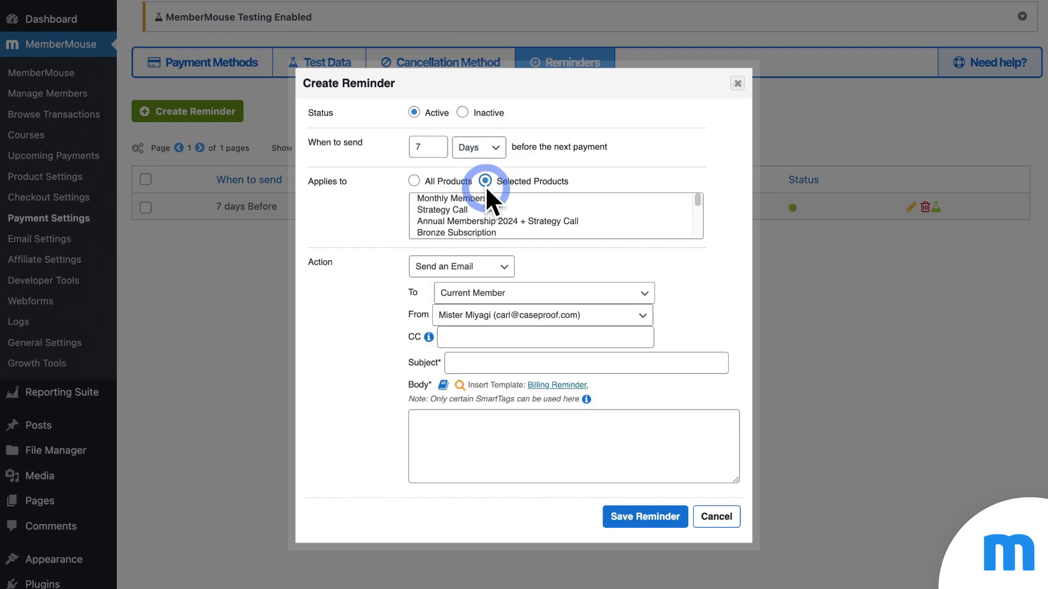
left_click(475, 198)
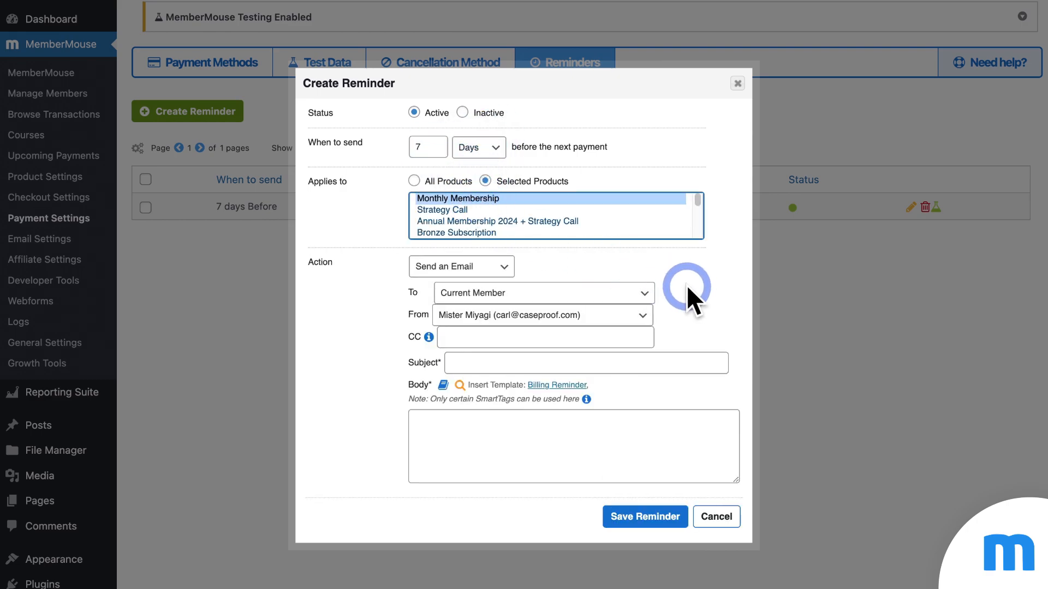
Step: Insert the Billing Reminder template into the reminder email, review its body, and discard the reminder without saving
left_click(552, 385)
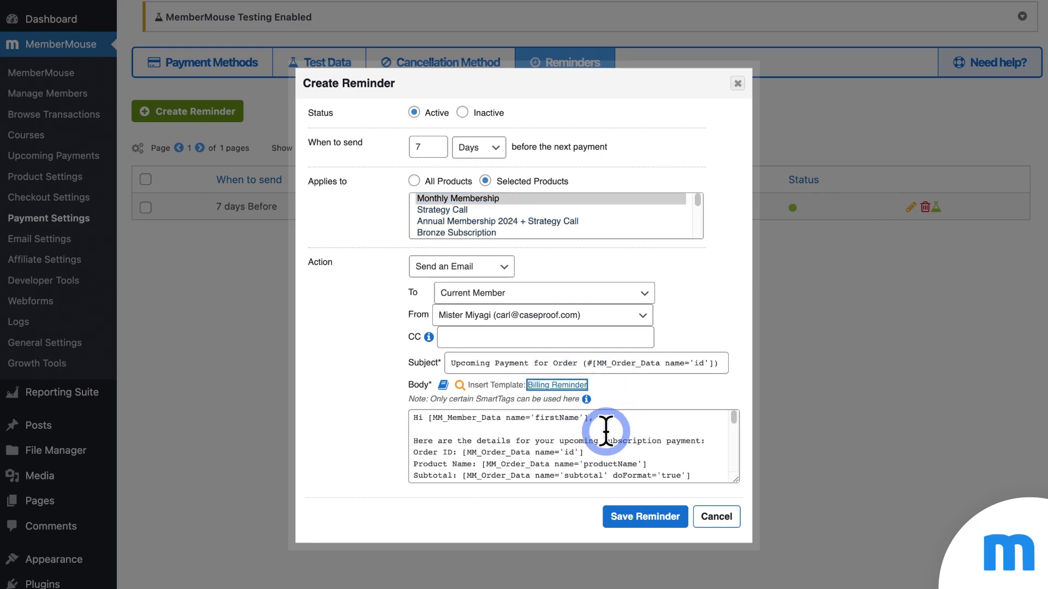
scroll(605, 428, "down", 5)
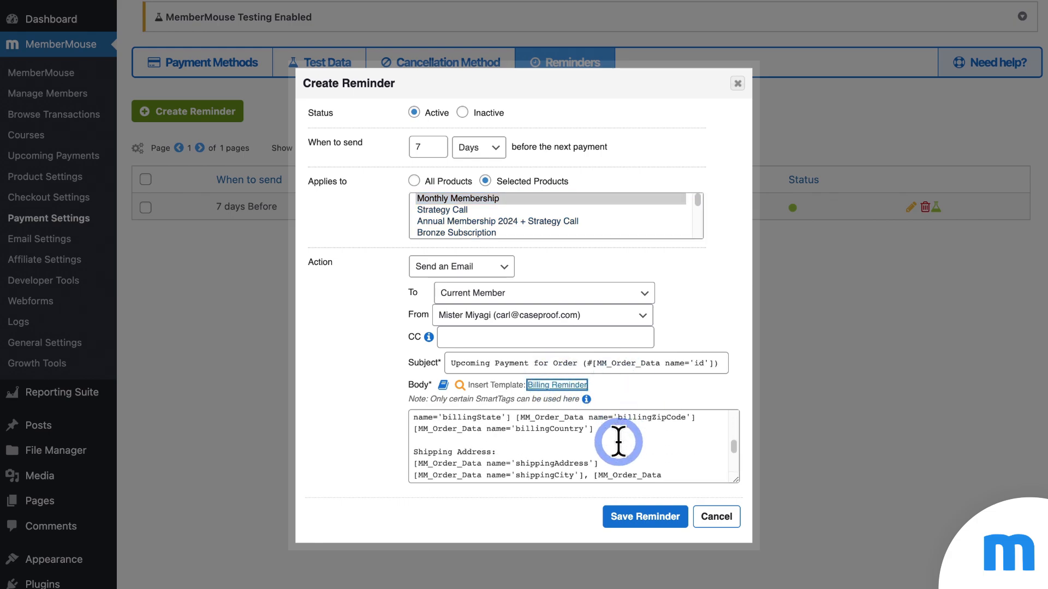
left_click(717, 517)
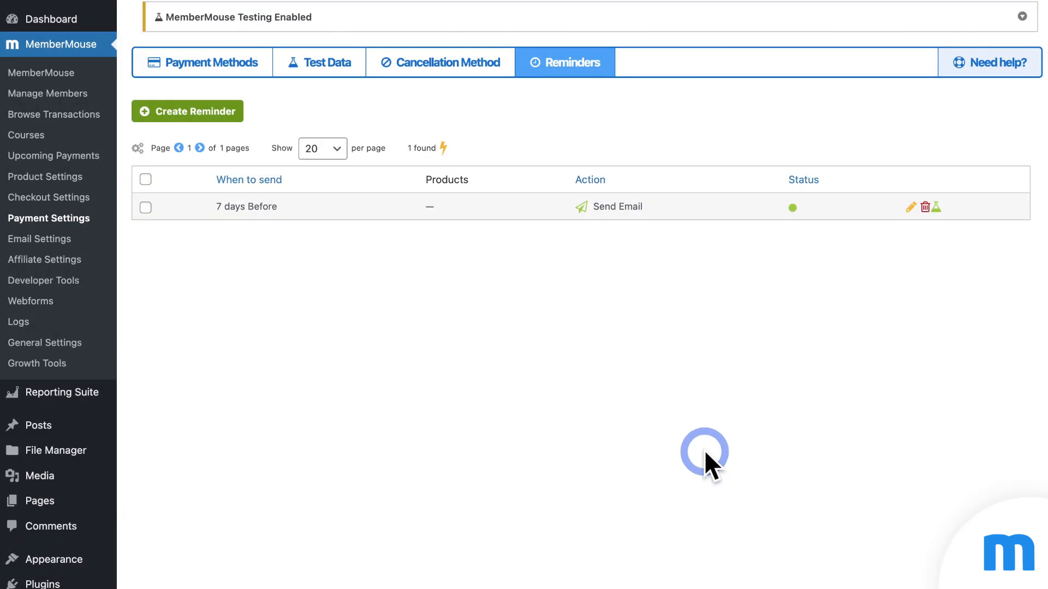
Step: Examine the email integration providers, including the ActiveCampaign connection fields, and the forgot password email template in Email Settings
left_click(58, 240)
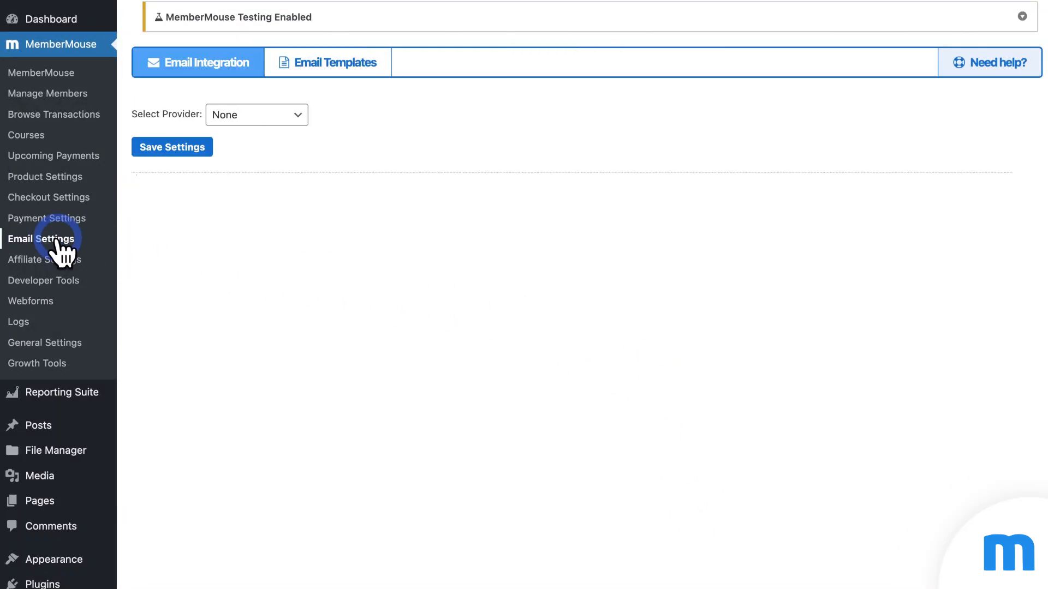
left_click(295, 114)
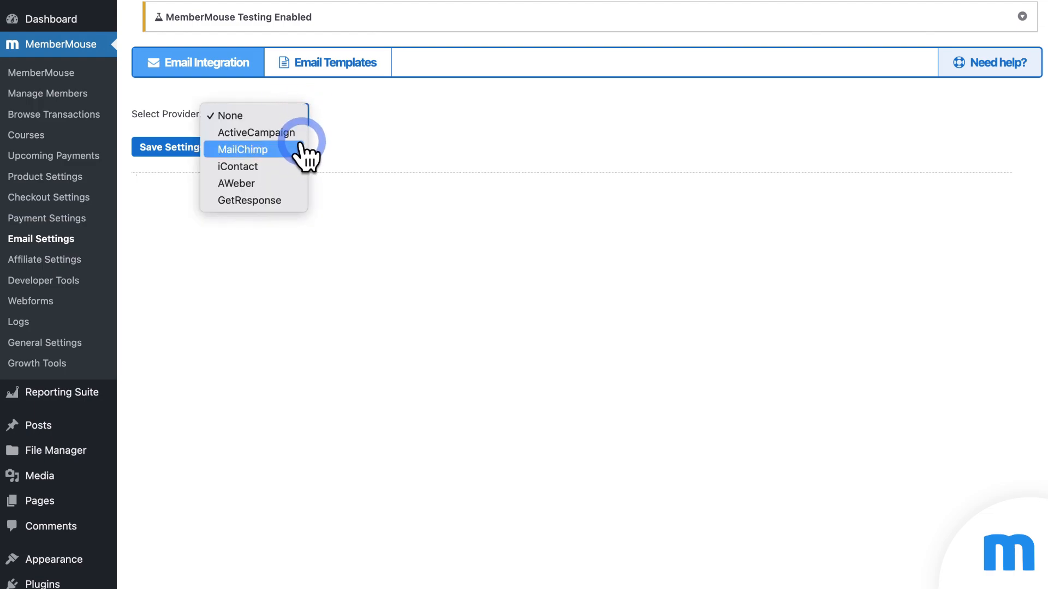
left_click(281, 132)
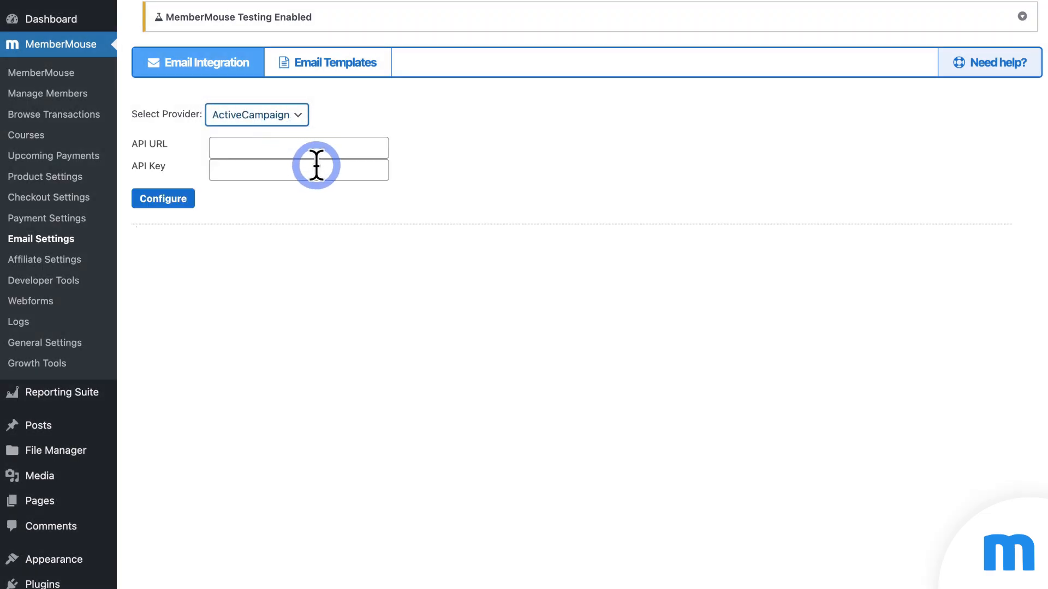
left_click(348, 76)
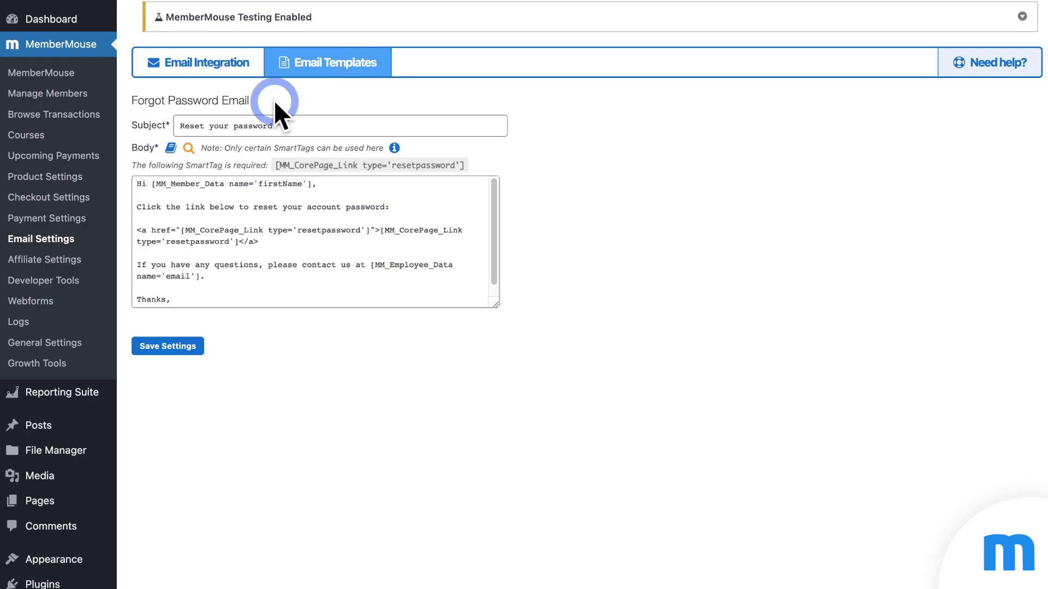
Step: Examine the providers offered for affiliate integration in Affiliate Settings, leaving the provider at None
left_click(59, 260)
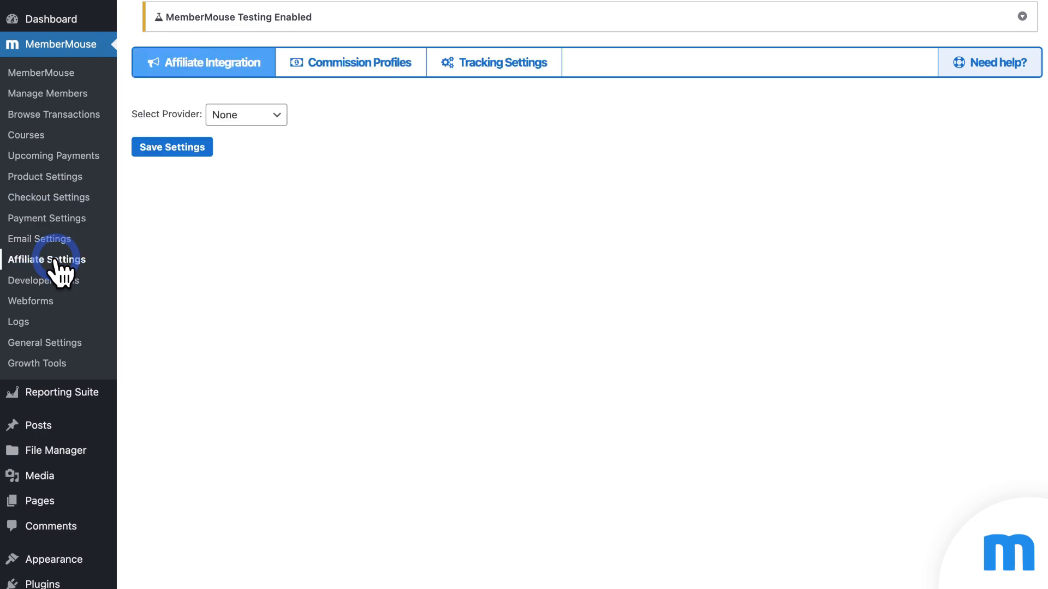
left_click(273, 116)
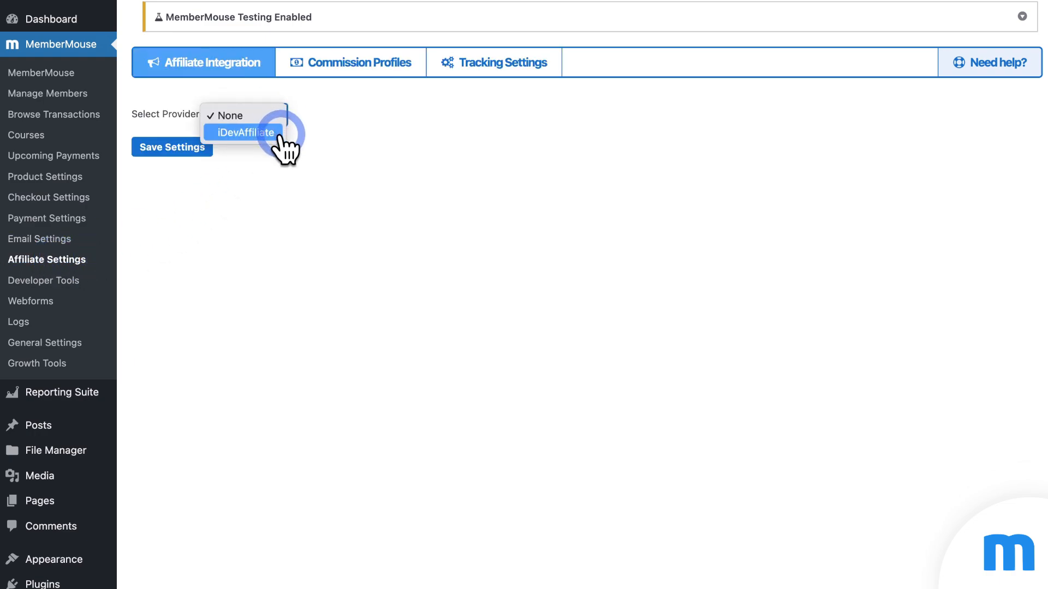
left_click(313, 128)
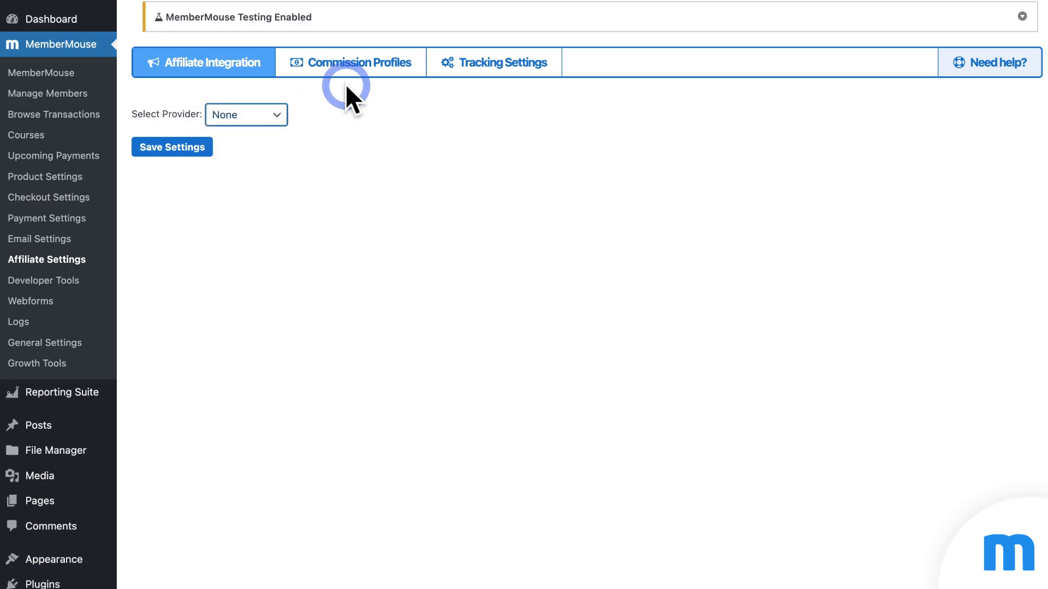
Step: Examine the options for a new commission profile, close its form without saving, and review the affiliate tracking settings
left_click(354, 74)
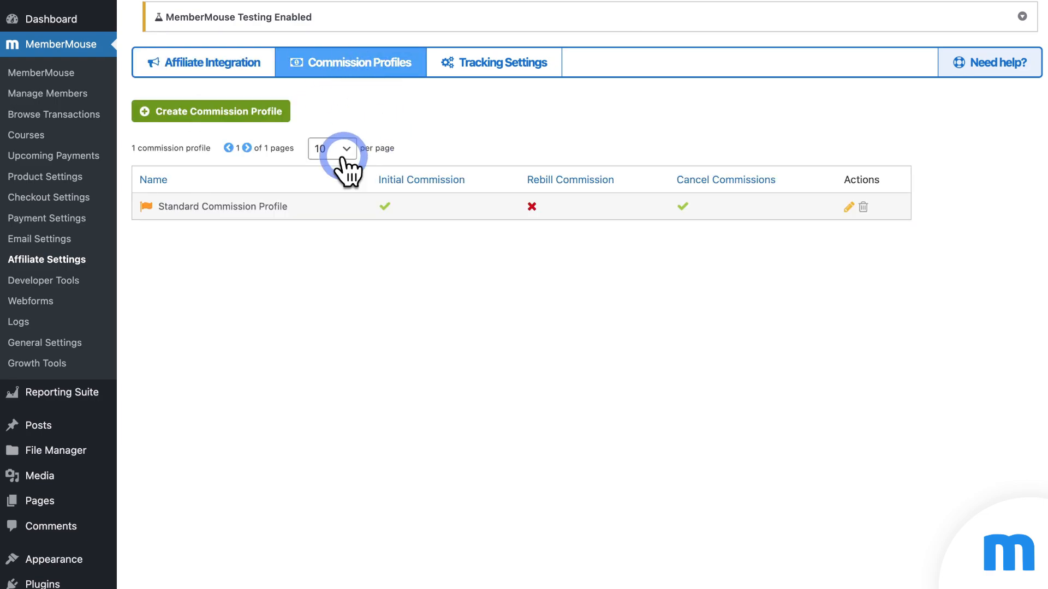
left_click(263, 112)
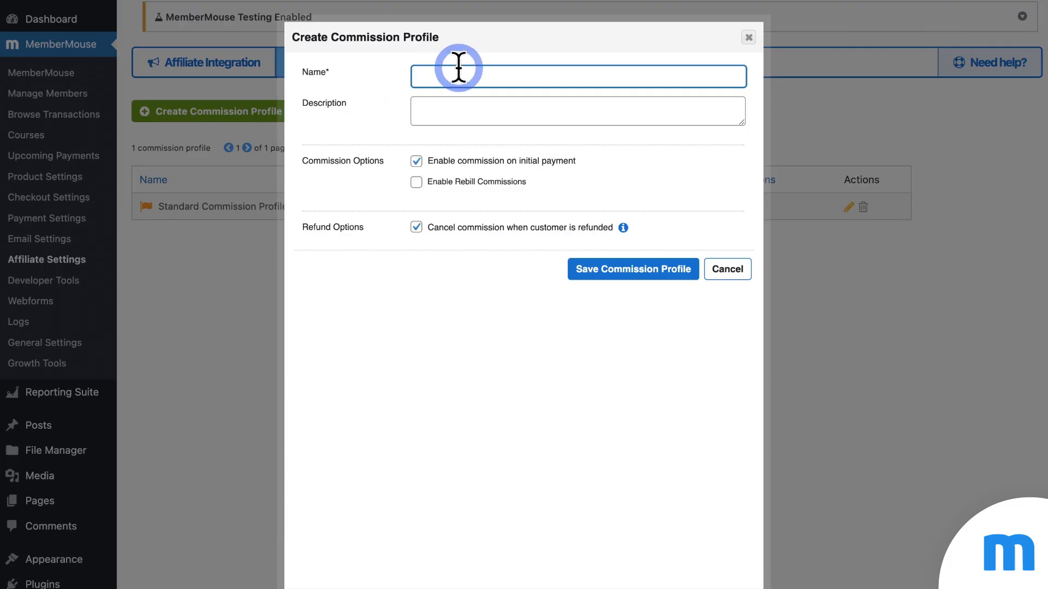
left_click(729, 267)
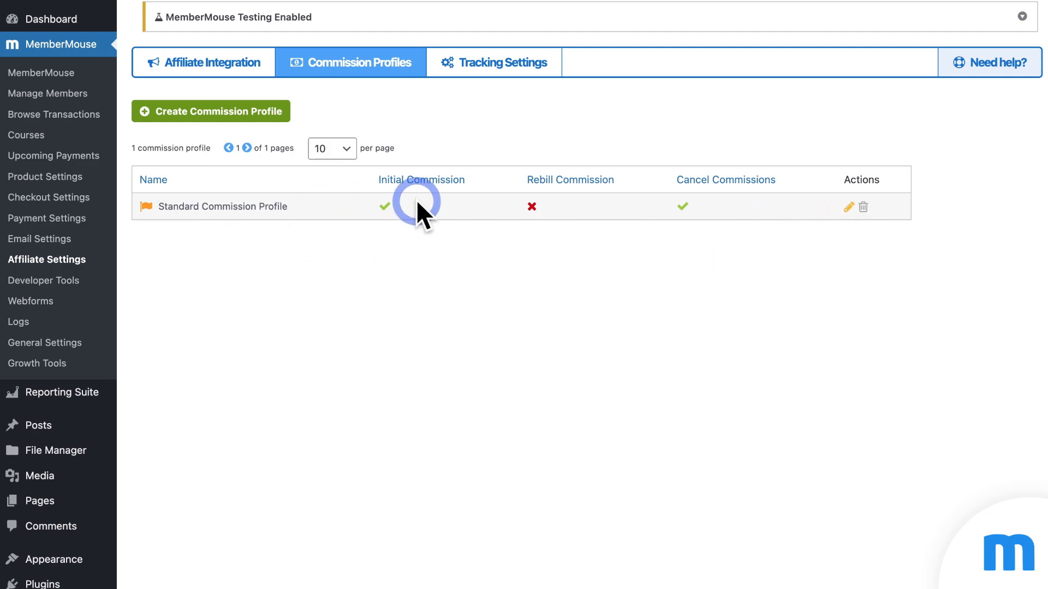
left_click(478, 65)
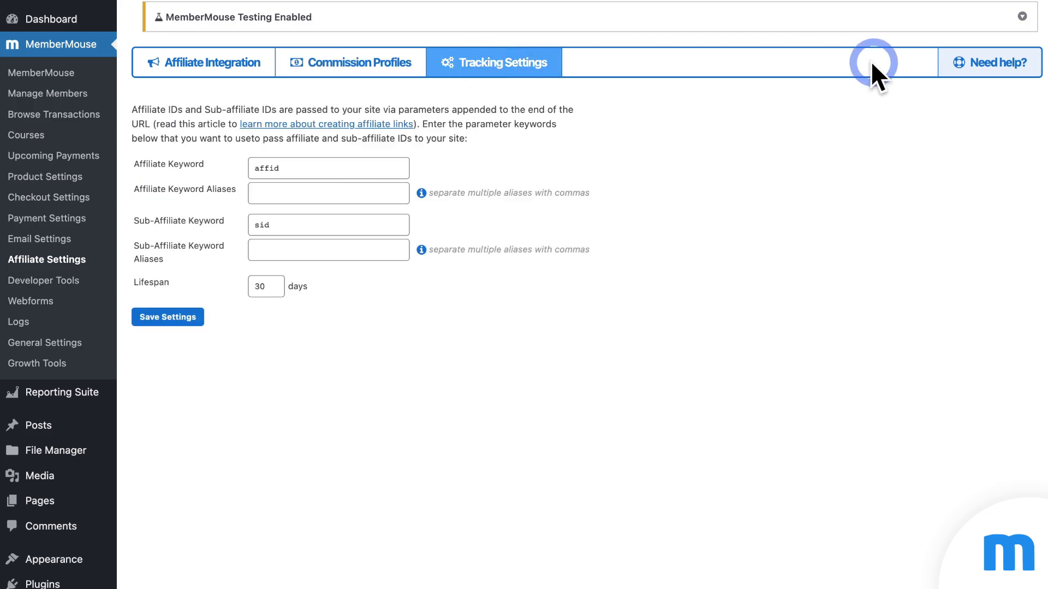
left_click(977, 65)
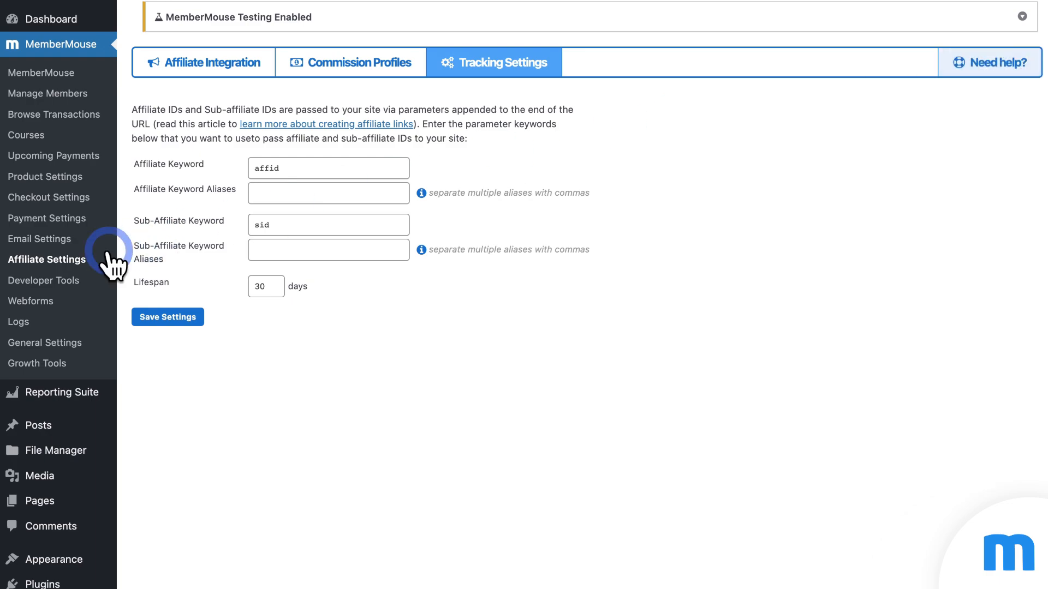
Step: Examine the options for a new push notification in Developer Tools, including its available actions, and close the form without saving
left_click(50, 279)
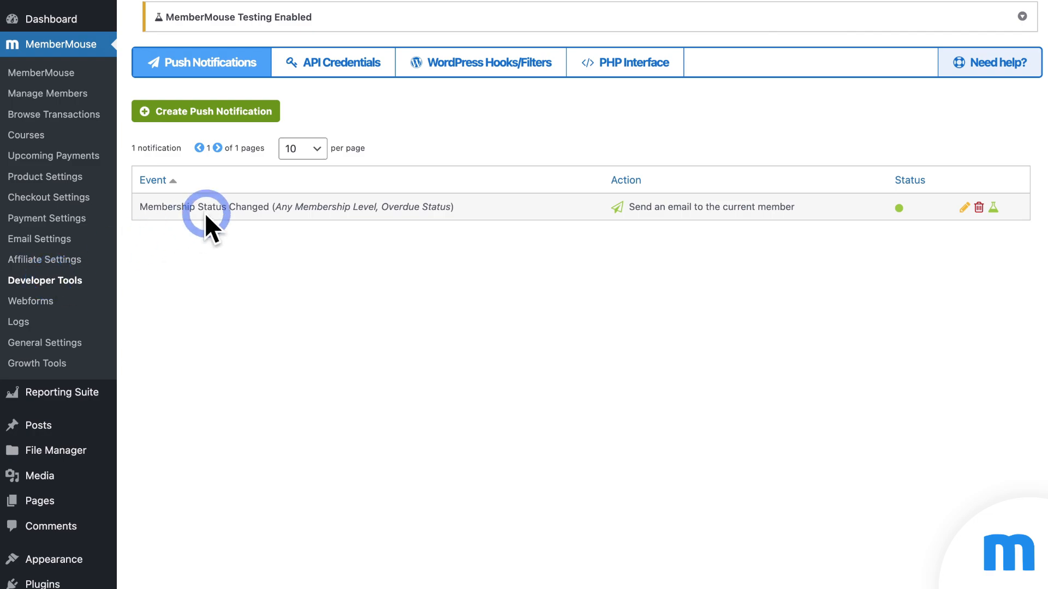
left_click(252, 118)
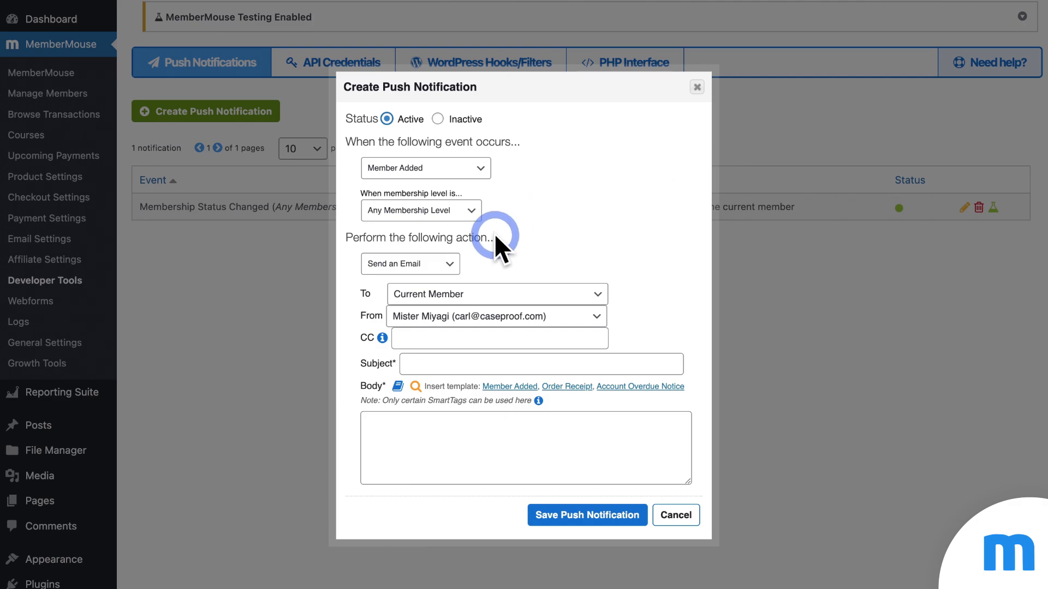
left_click(456, 264)
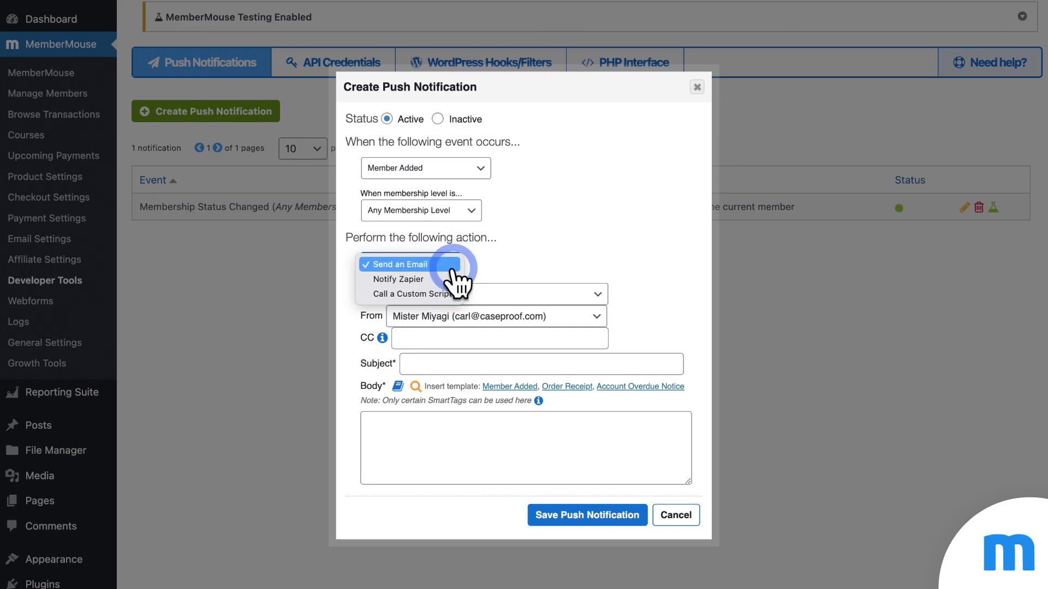
left_click(453, 265)
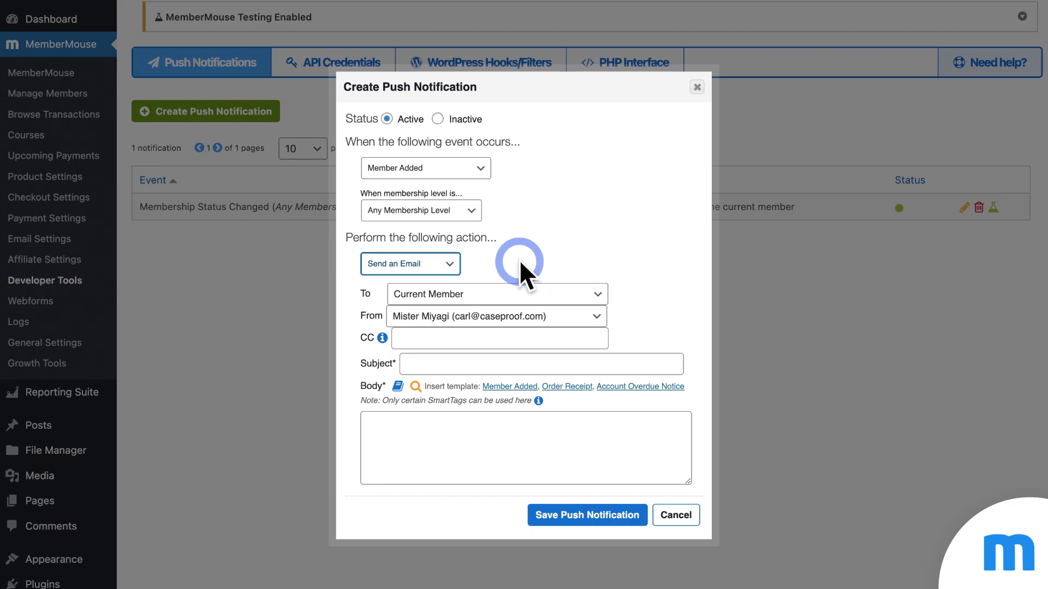
left_click(697, 87)
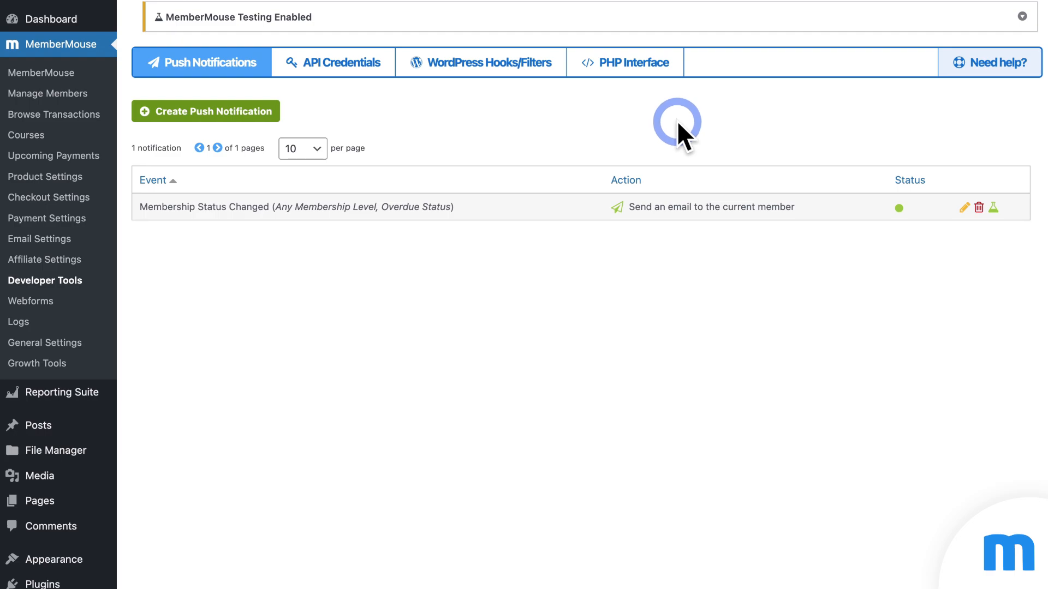
Step: Review the API credentials, WordPress hooks/filters and PHP interface sections of Developer Tools
left_click(375, 89)
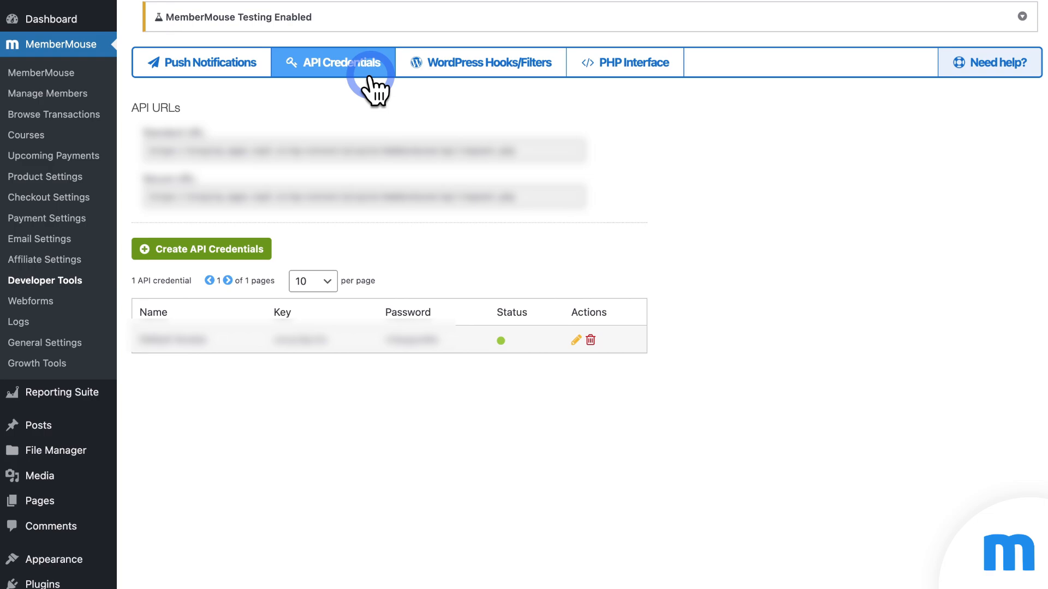
left_click(488, 82)
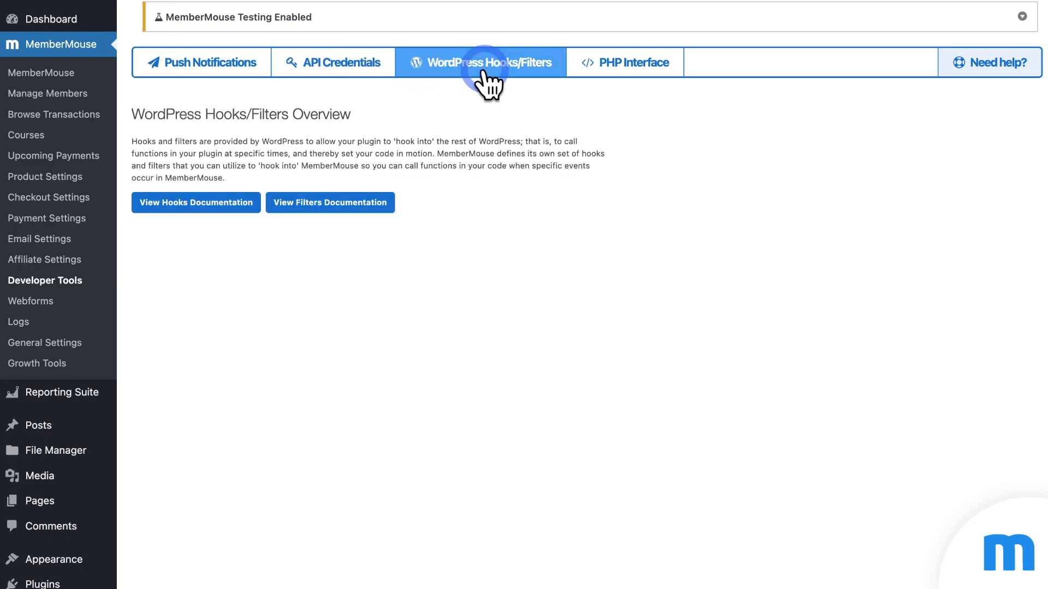
left_click(608, 61)
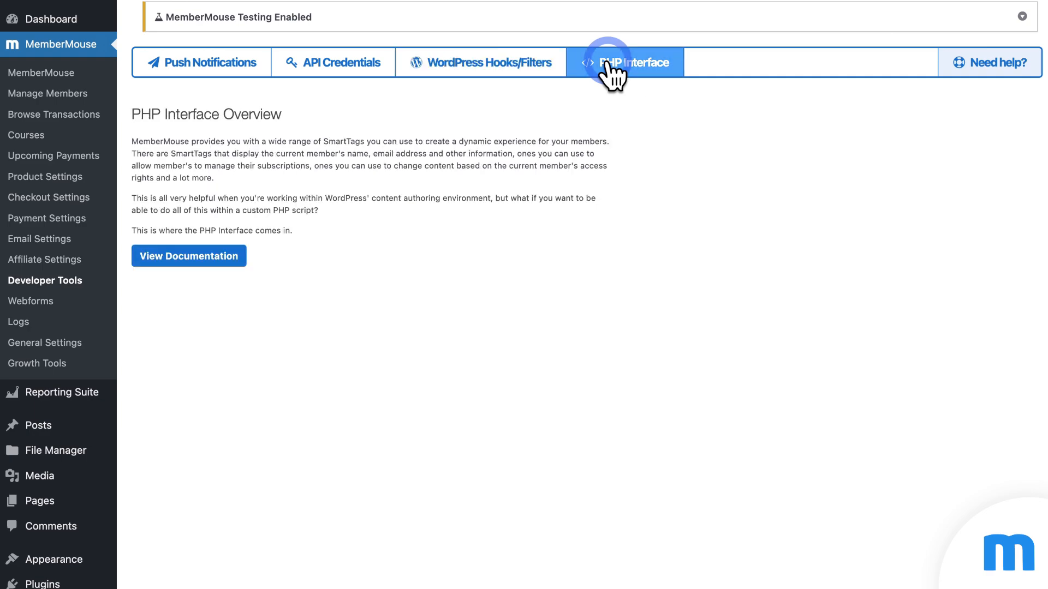
Step: Examine the free member webform's membership level and form field options and the login webform's HTML code in Webforms
left_click(52, 309)
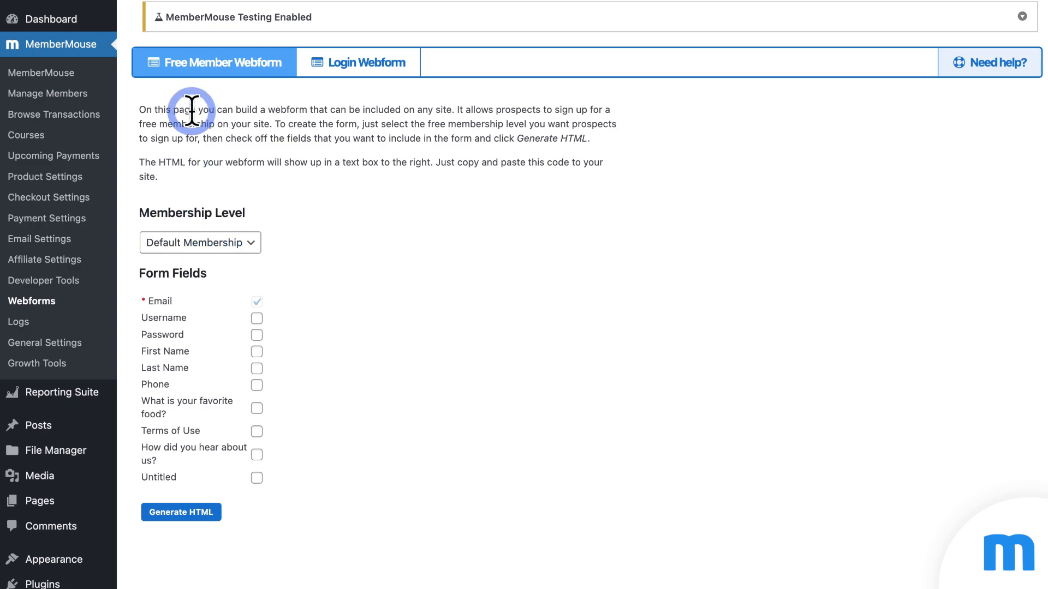
left_click(219, 274)
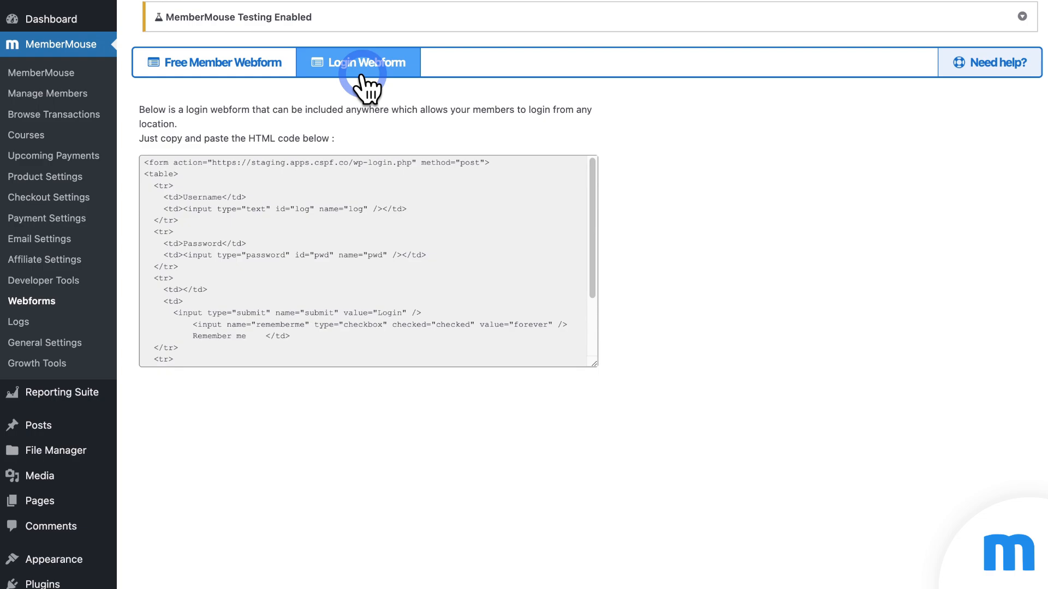
left_click(267, 69)
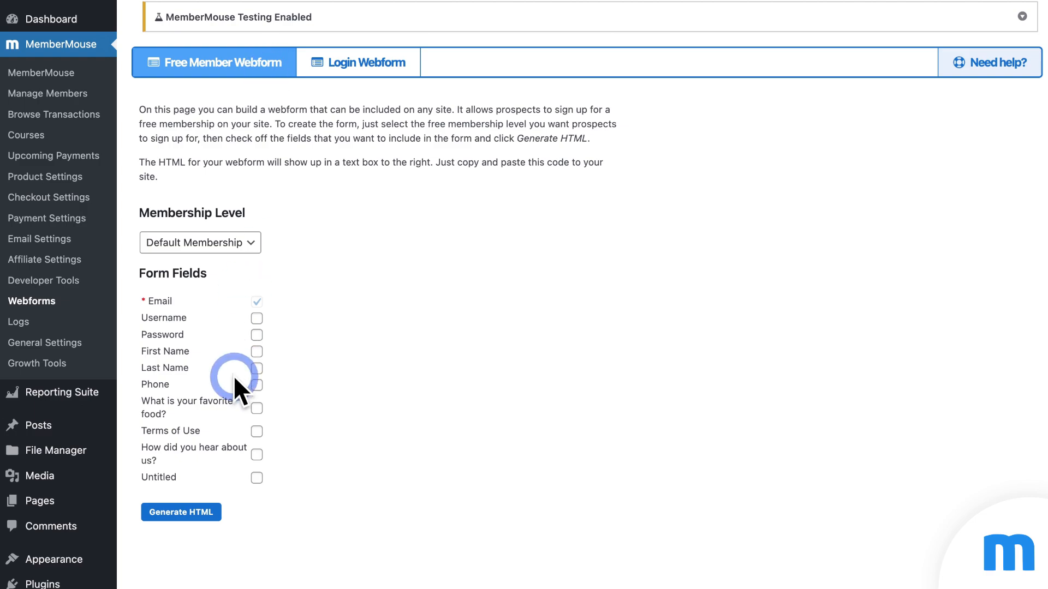
left_click(197, 513)
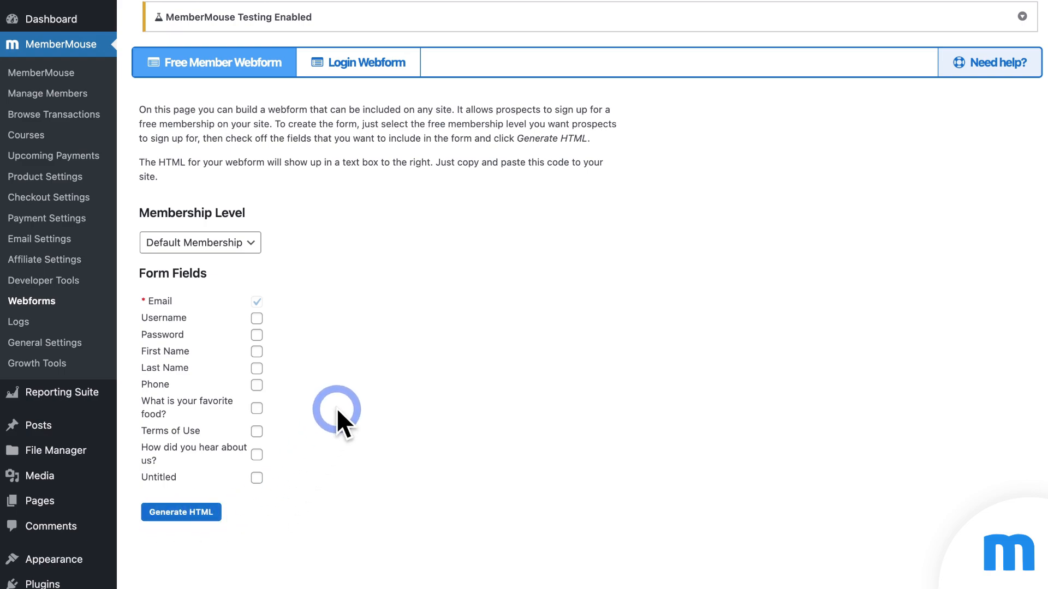
left_click(376, 83)
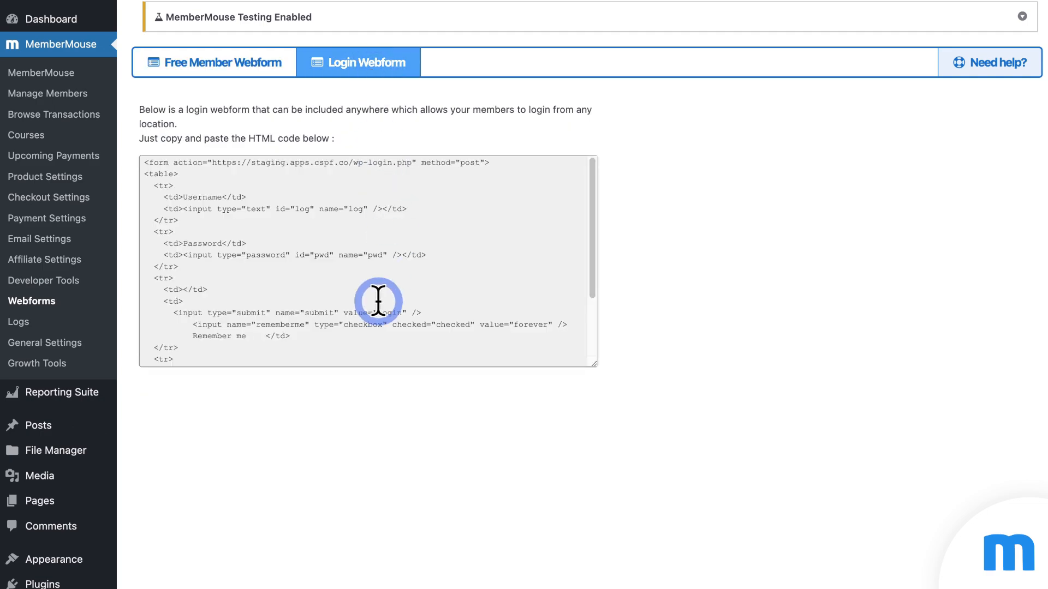
Step: Examine the activity log's entries and event type filters in Logs, leaving the filter at All, and review the coupon log
left_click(49, 326)
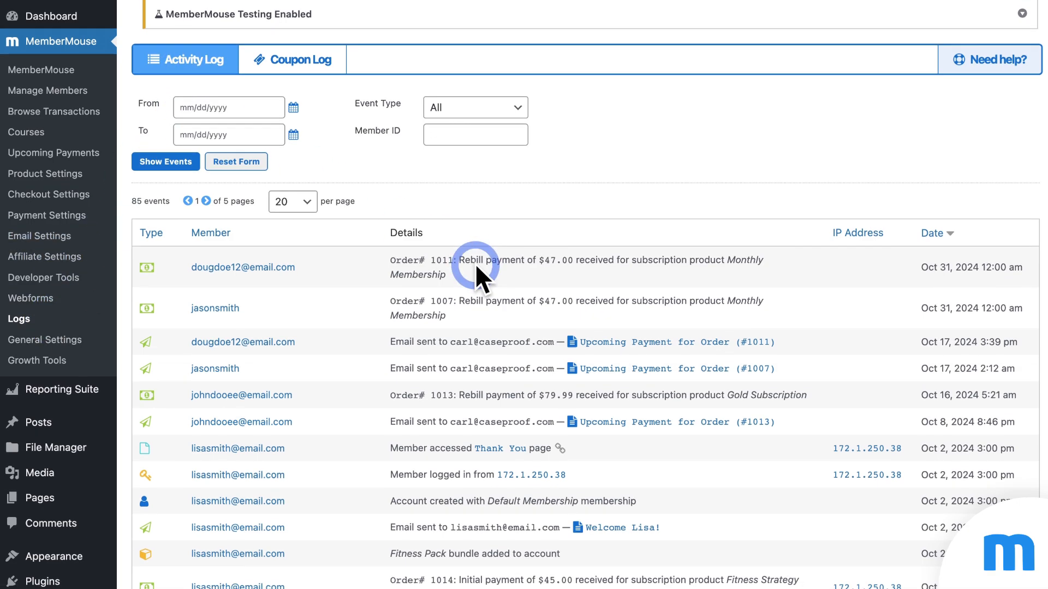
scroll(479, 265, "down", 5)
scroll(481, 264, "down", 1)
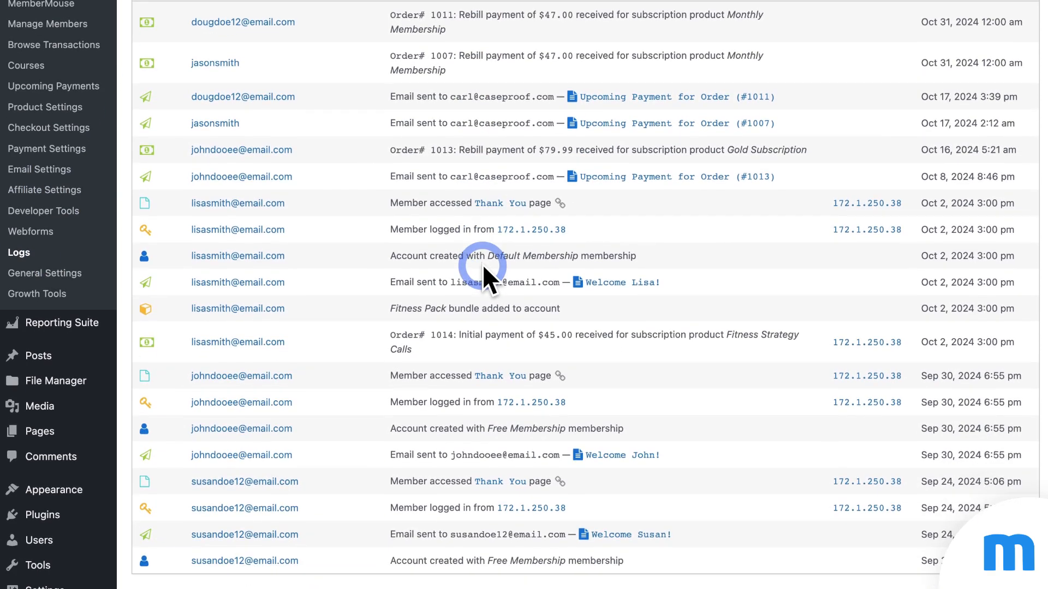
scroll(504, 364, "up", 1)
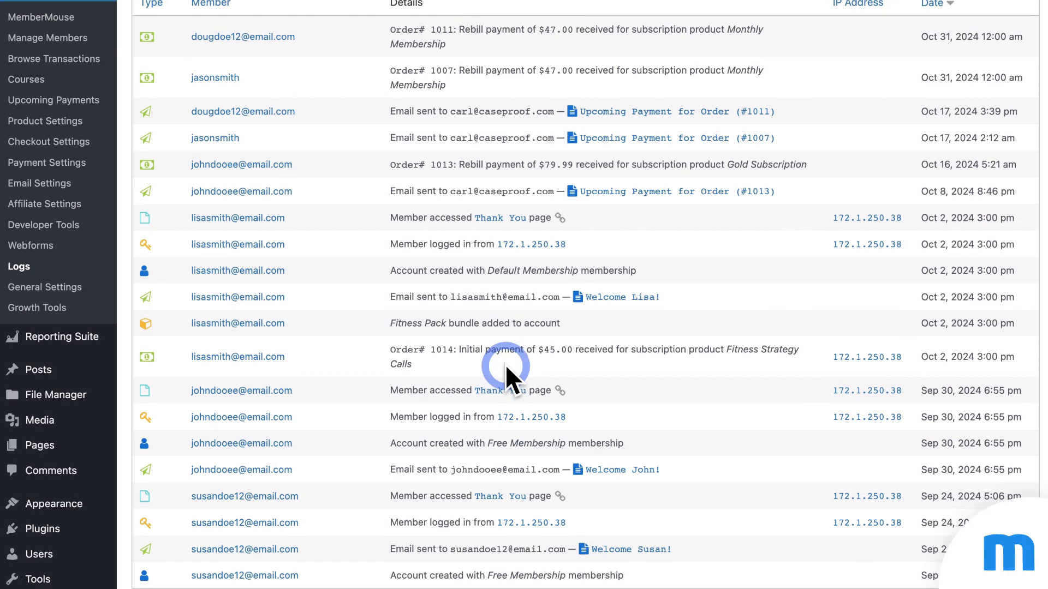
scroll(505, 364, "up", 5)
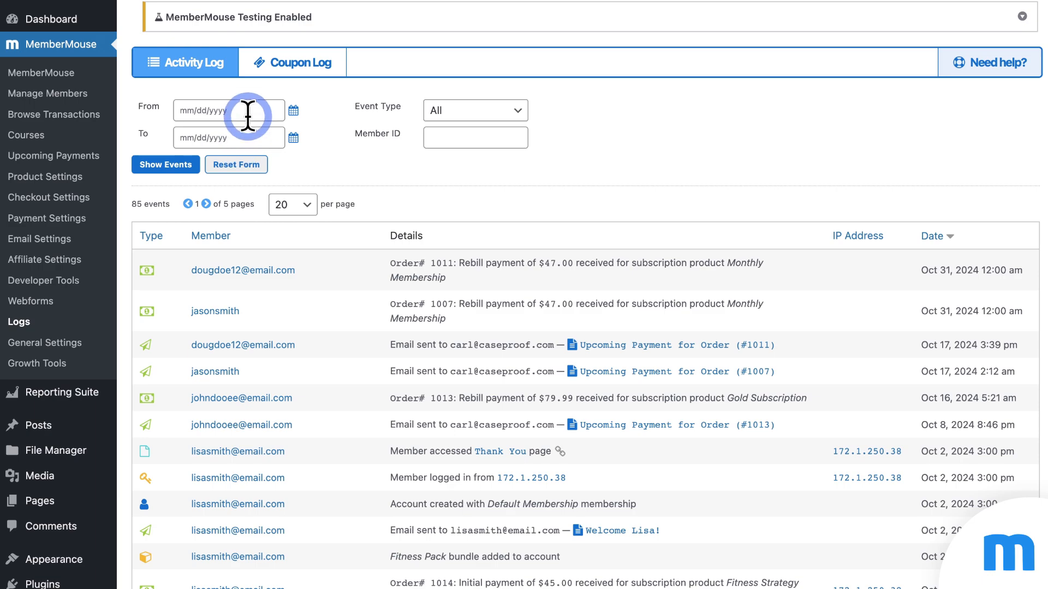
left_click(519, 109)
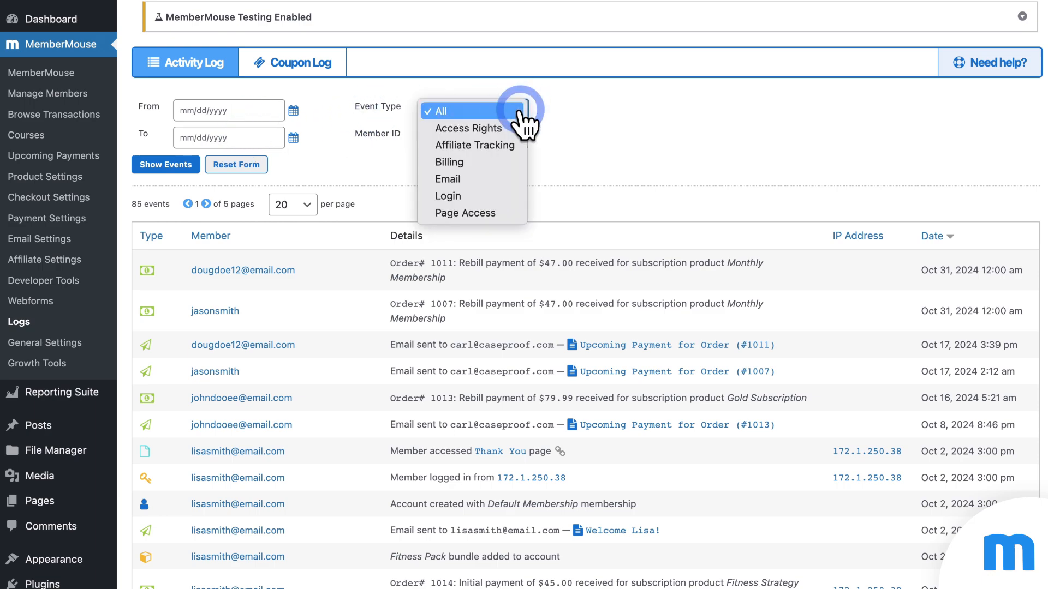
left_click(519, 111)
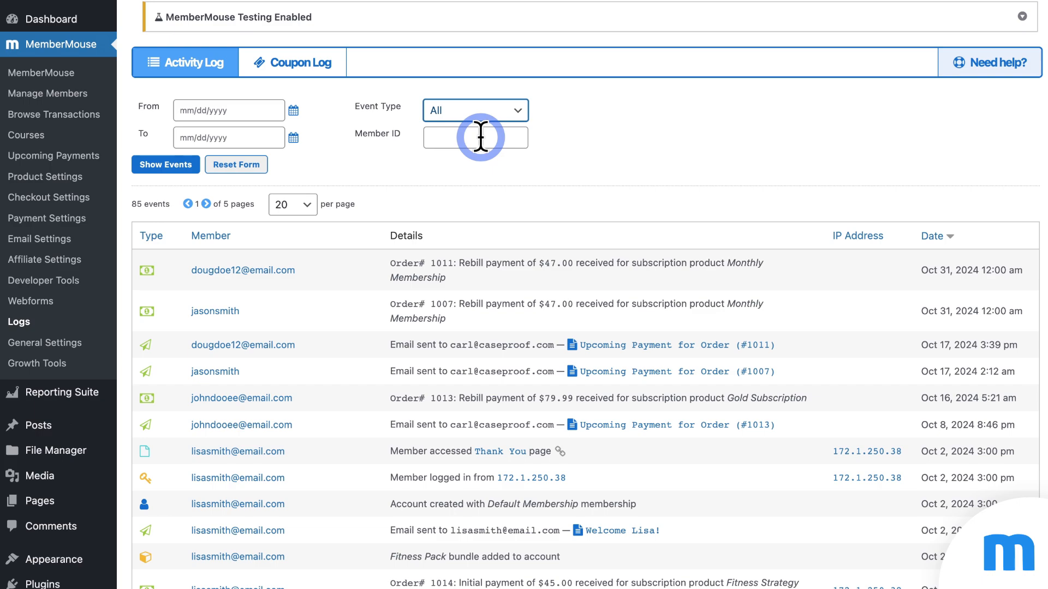
left_click(322, 65)
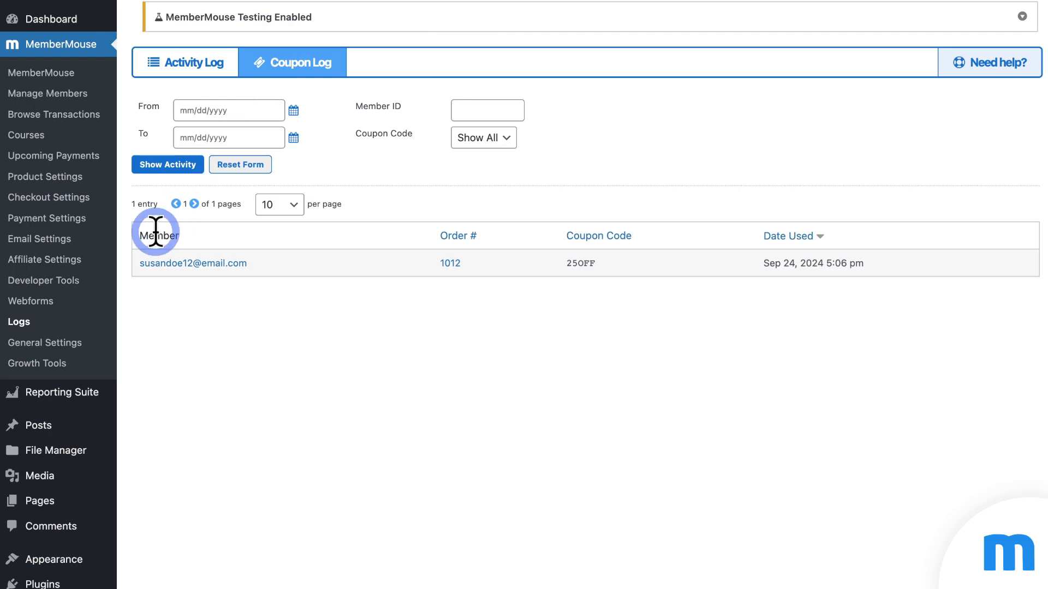
Step: Review the employees list, Extensions and Safe Mode sections in General Settings
left_click(60, 342)
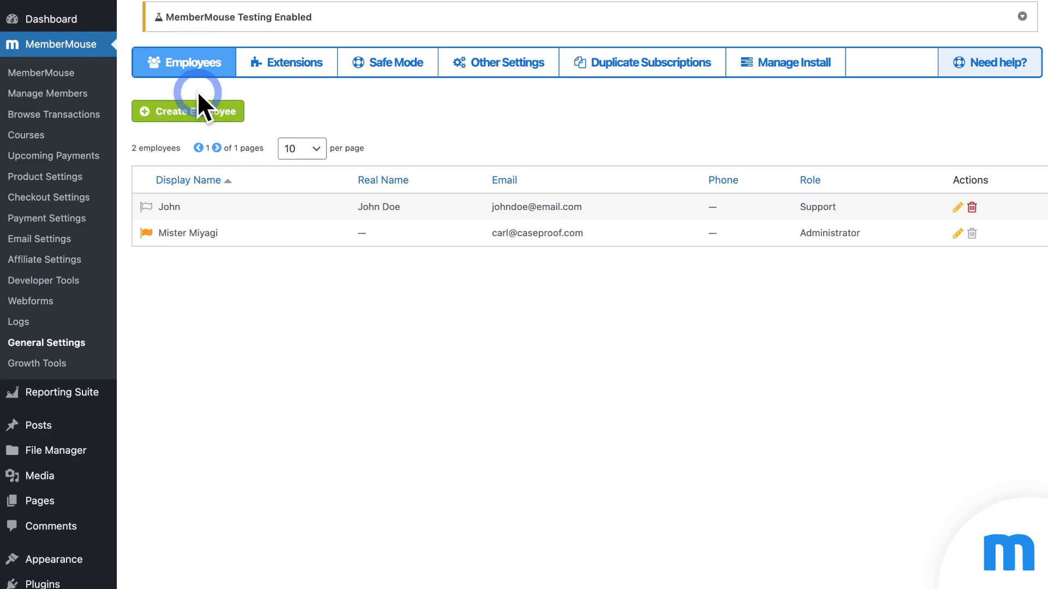
left_click(287, 81)
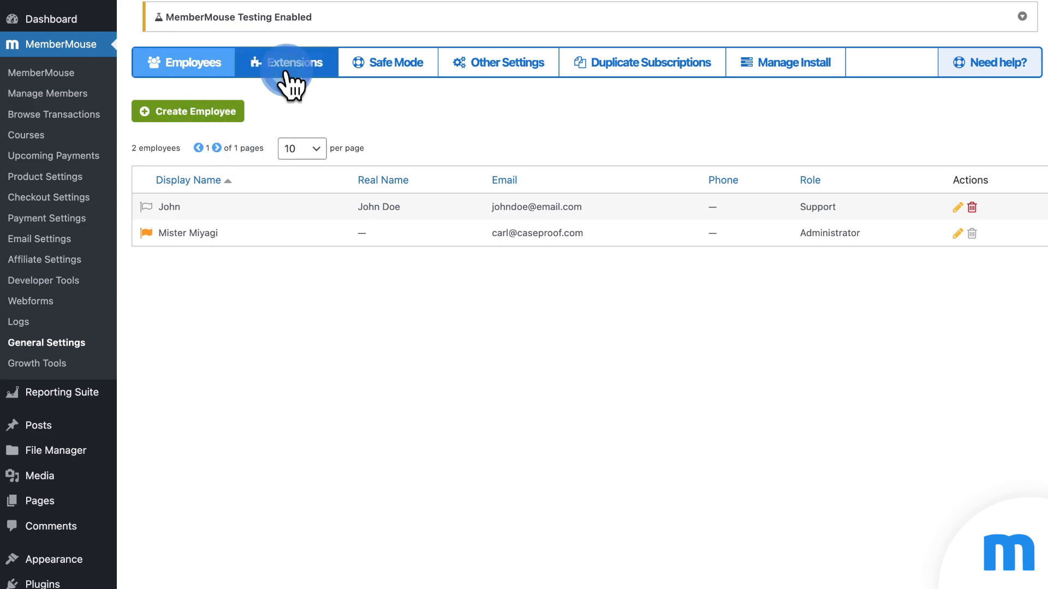
left_click(396, 67)
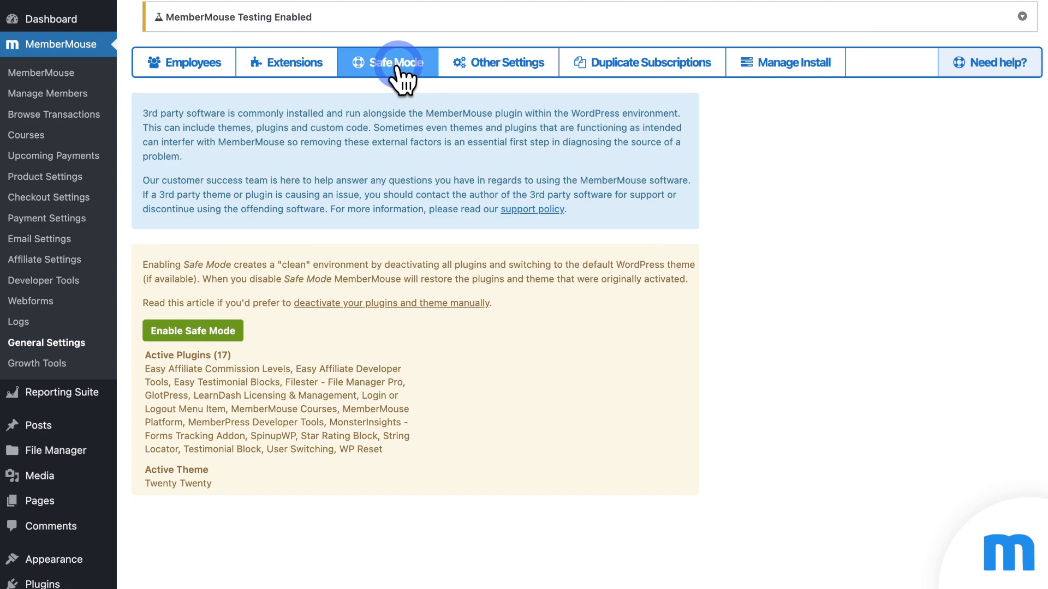
Step: Examine the Other Settings options, from member homepage and WordPress settings to activity log, forget member and push notification dispatch settings
left_click(464, 67)
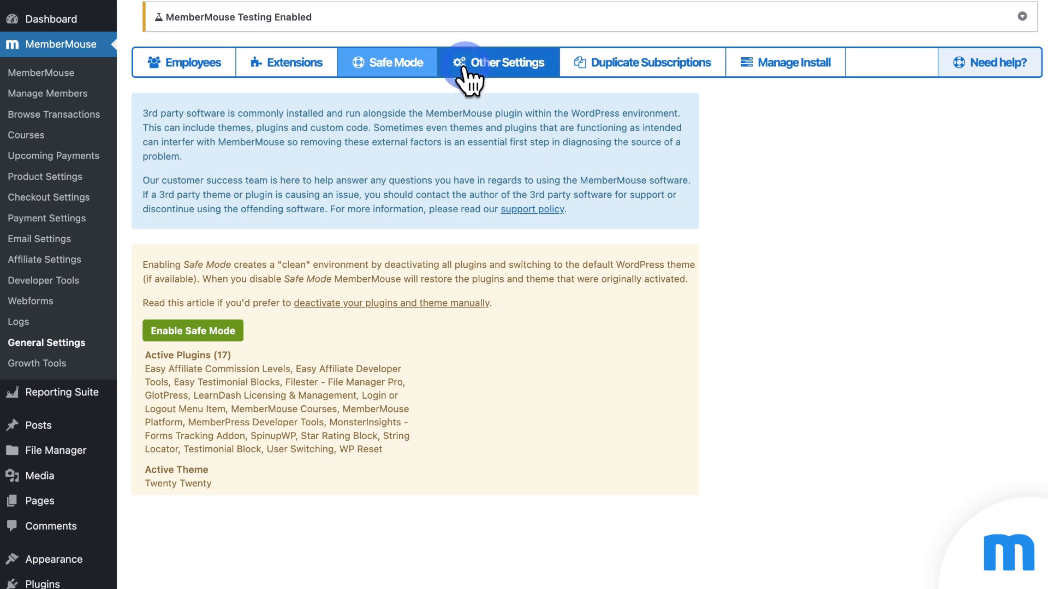
scroll(627, 172, "down", 5)
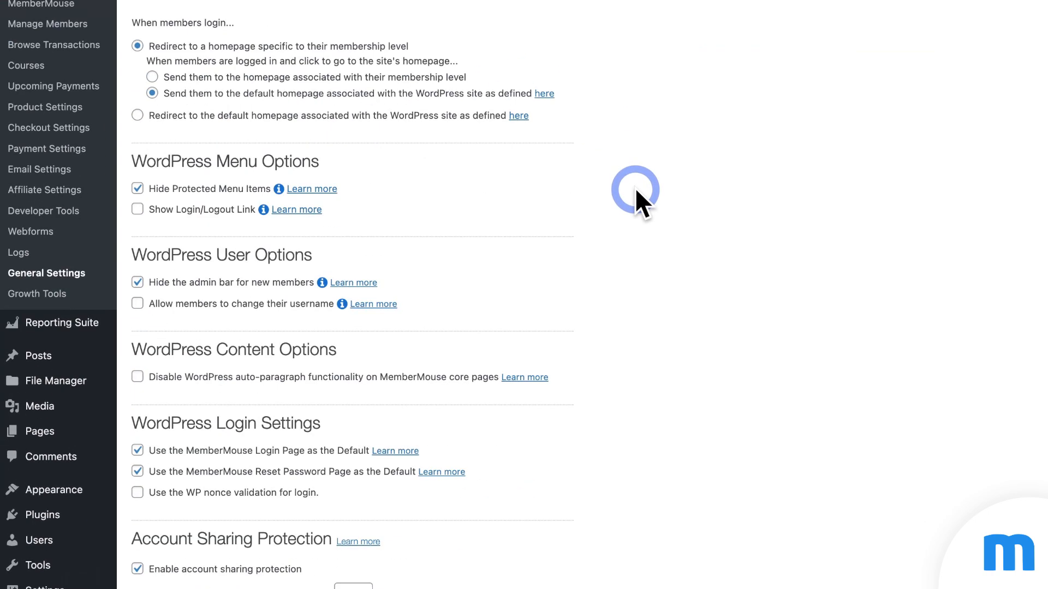
scroll(631, 197, "down", 10)
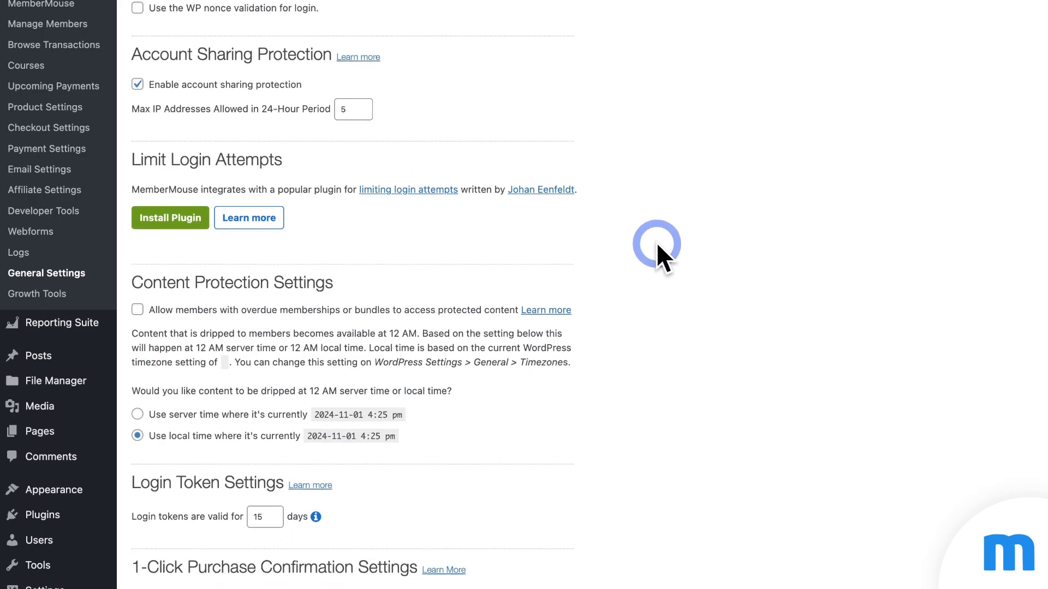
scroll(664, 249, "down", 12)
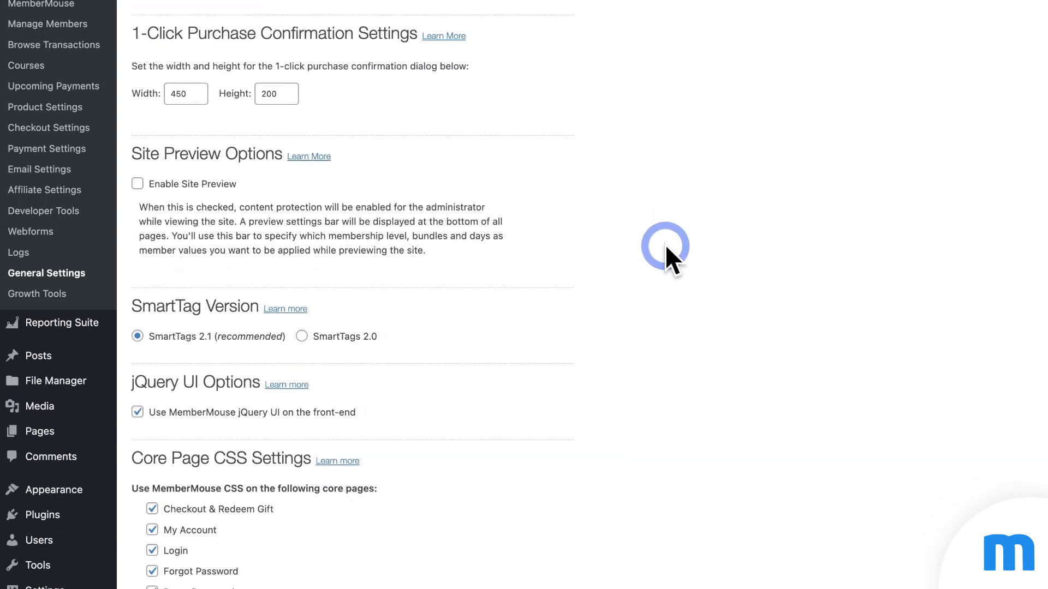
scroll(664, 247, "down", 8)
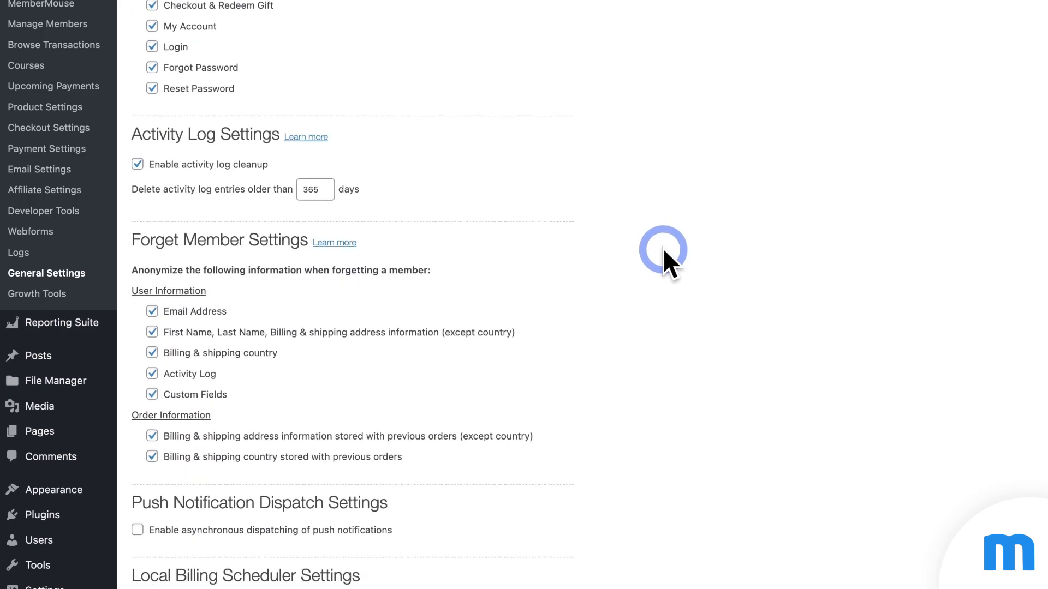
scroll(663, 248, "up", 3)
scroll(662, 247, "up", 20)
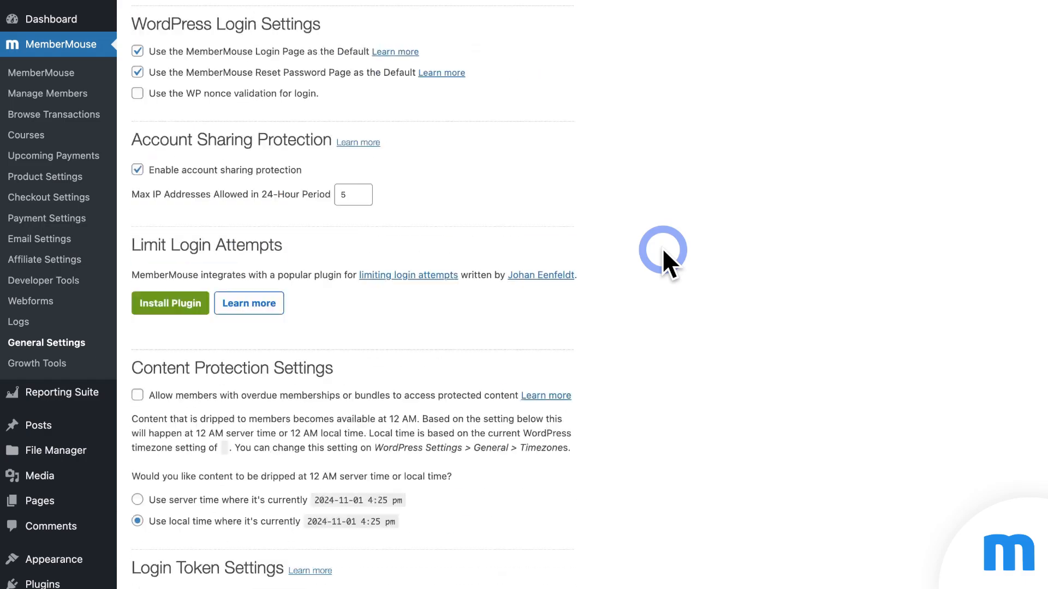
scroll(663, 248, "up", 6)
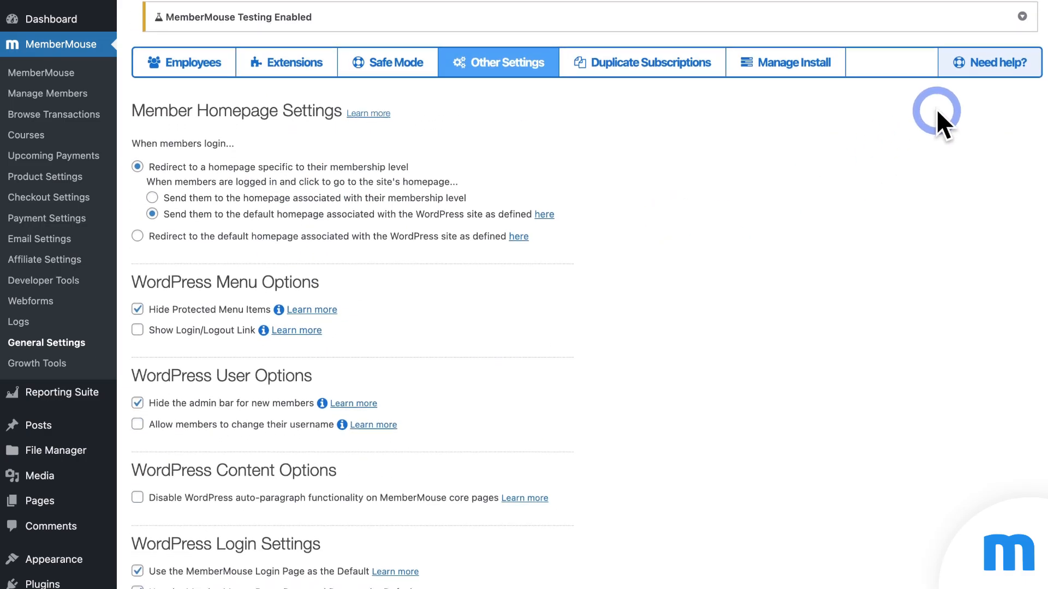
Step: View the help options for related videos and articles and contacting support, and check the Duplicate Subscriptions section
left_click(987, 68)
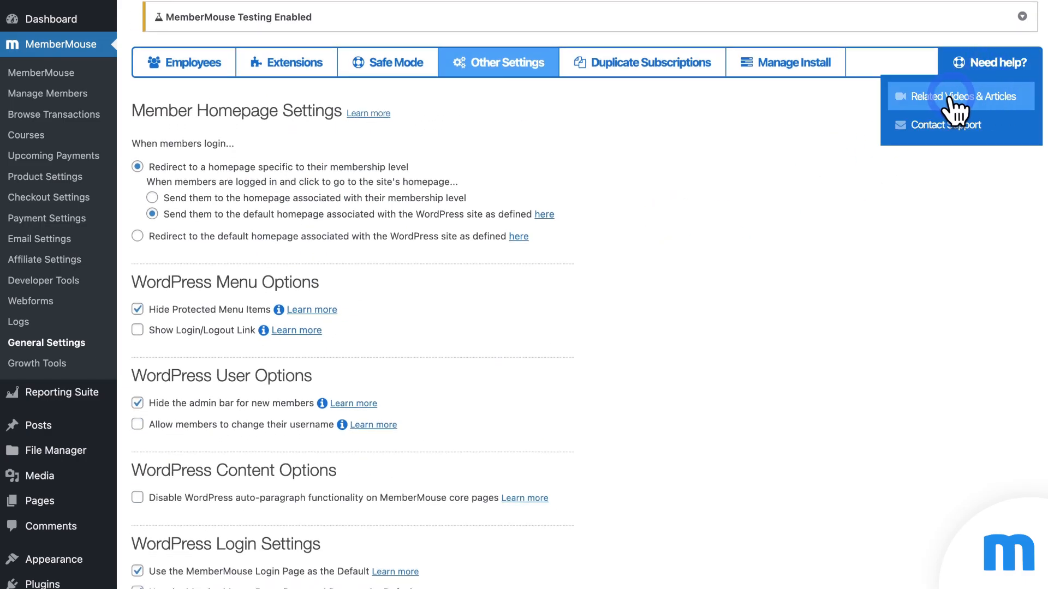
left_click(981, 97)
left_click(927, 97)
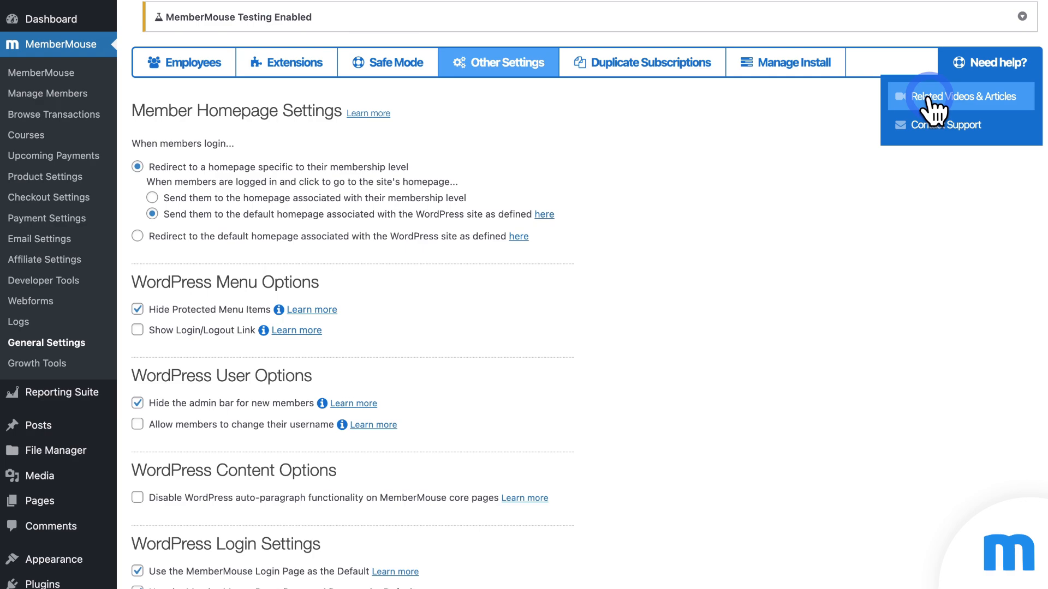
left_click(662, 77)
mouse_move(756, 73)
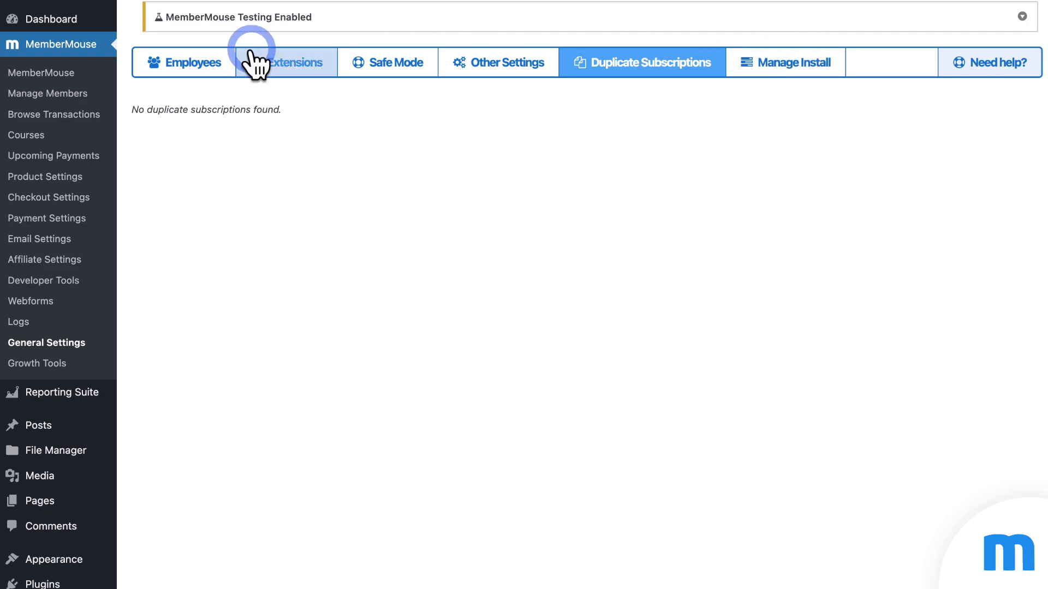
Step: Review the Create Employee form's role and account fields in the Employees section, closing it without saving
left_click(202, 63)
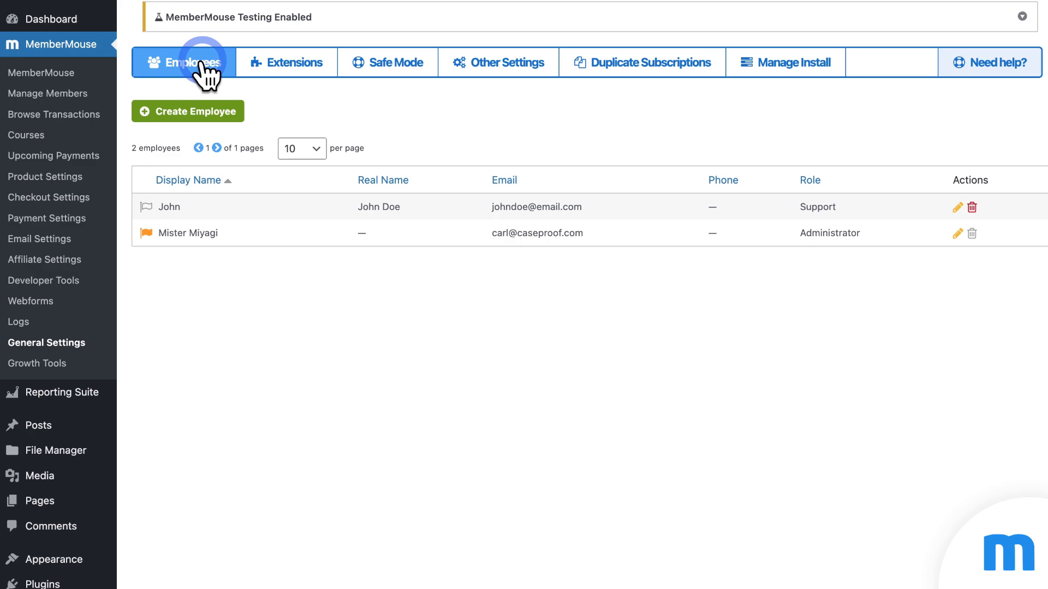
left_click(238, 107)
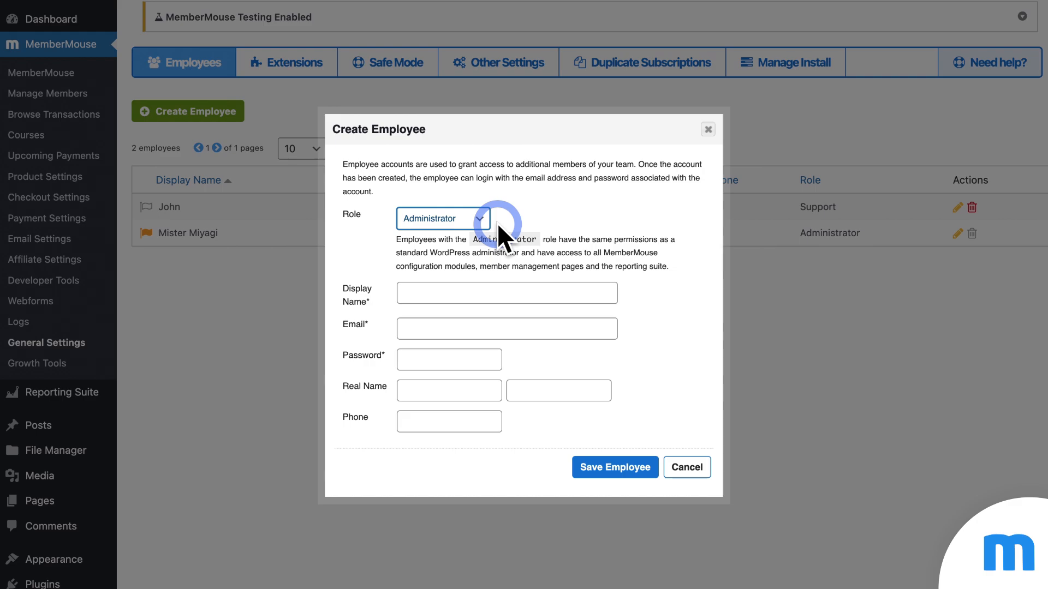
left_click(709, 129)
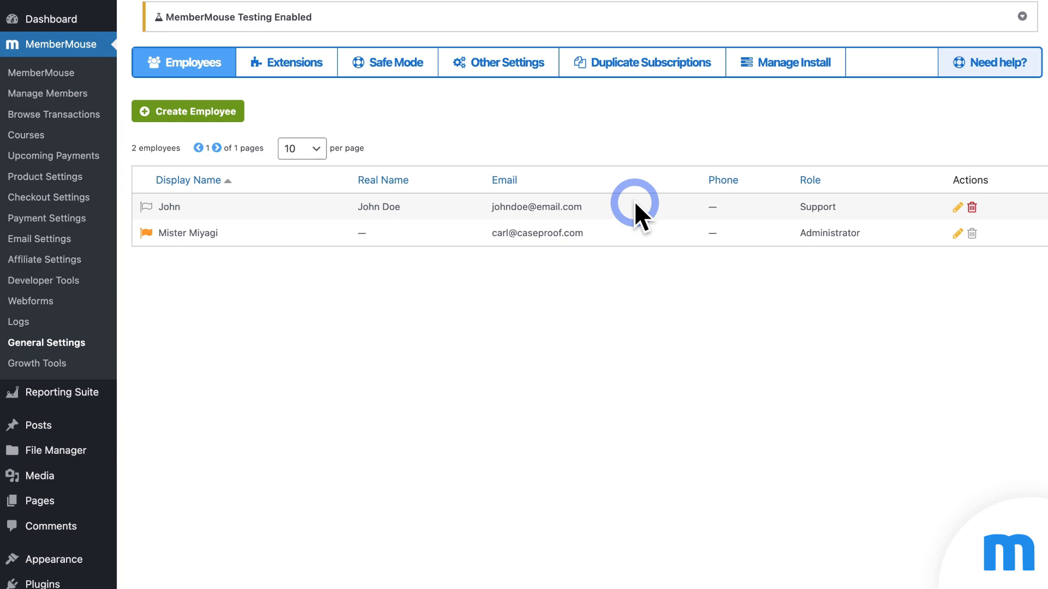
Step: Review the recommended plugins and their install or activate options on the Growth Tools page
left_click(54, 364)
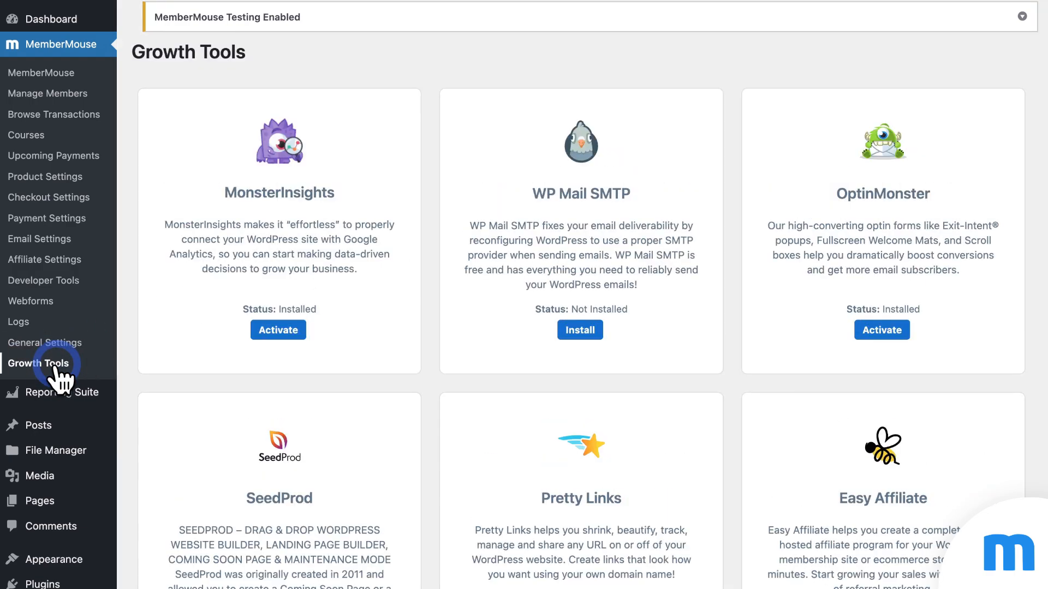
scroll(518, 264, "down", 7)
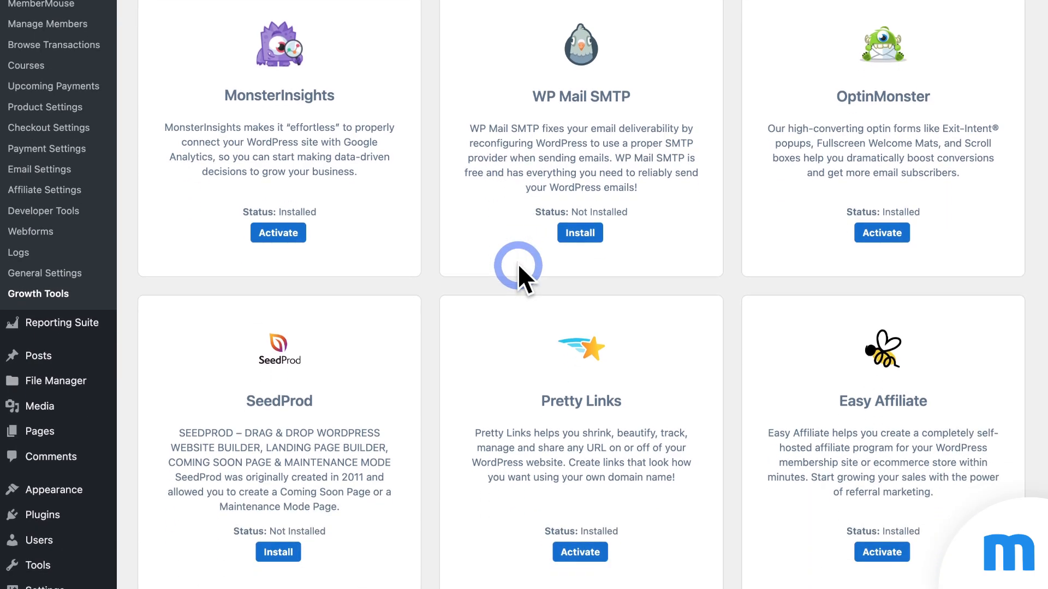
scroll(518, 265, "down", 5)
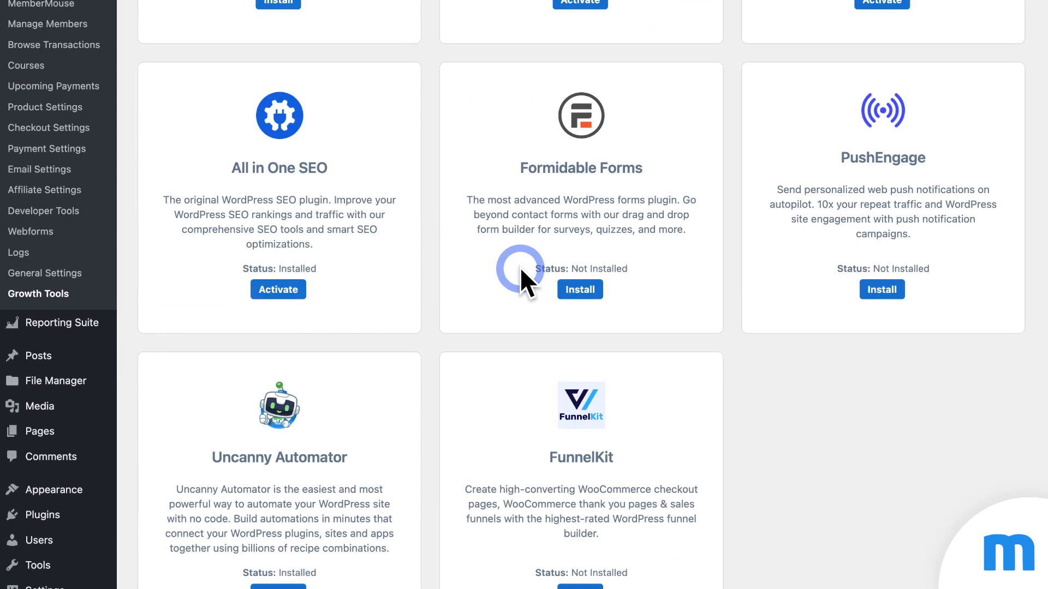
scroll(520, 268, "up", 12)
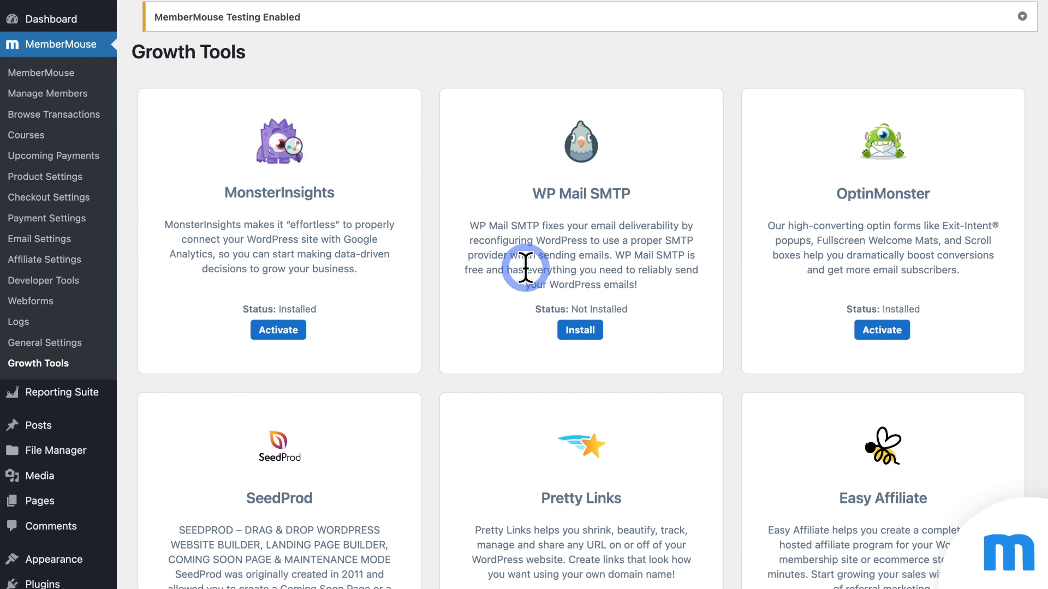
Step: Examine the Reporting Suite dashboard's member profile, new members chart, revenue figures and weekly revenue chart
mouse_move(77, 395)
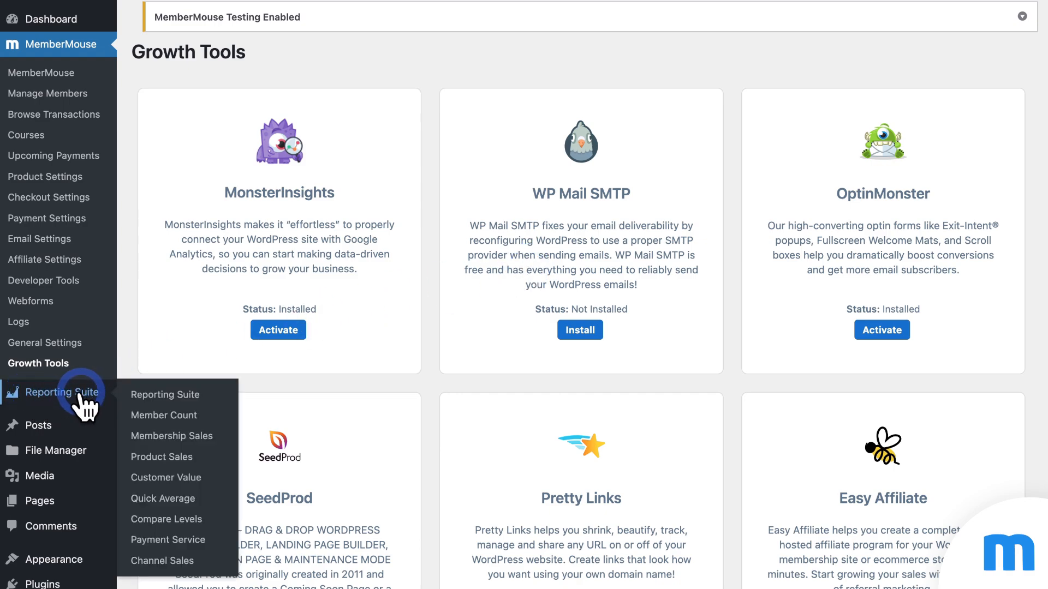
left_click(81, 394)
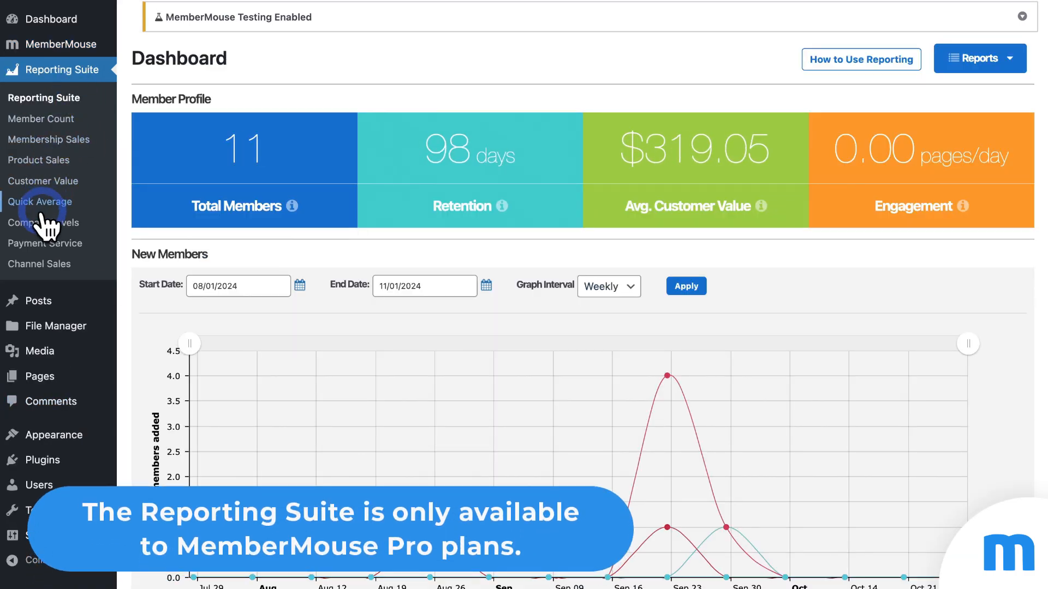
left_click(52, 184)
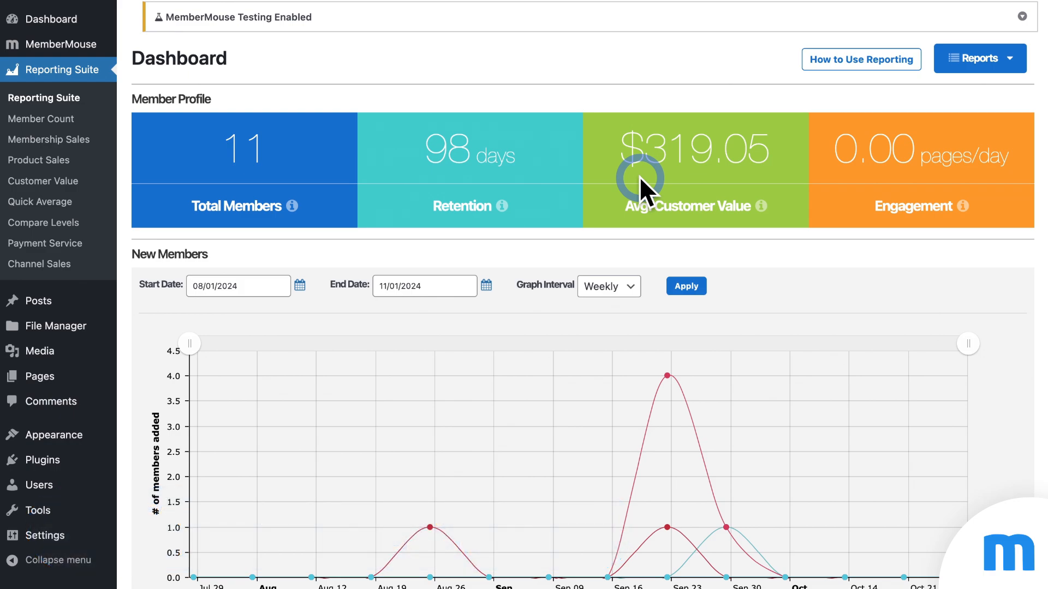
scroll(639, 176, "down", 4)
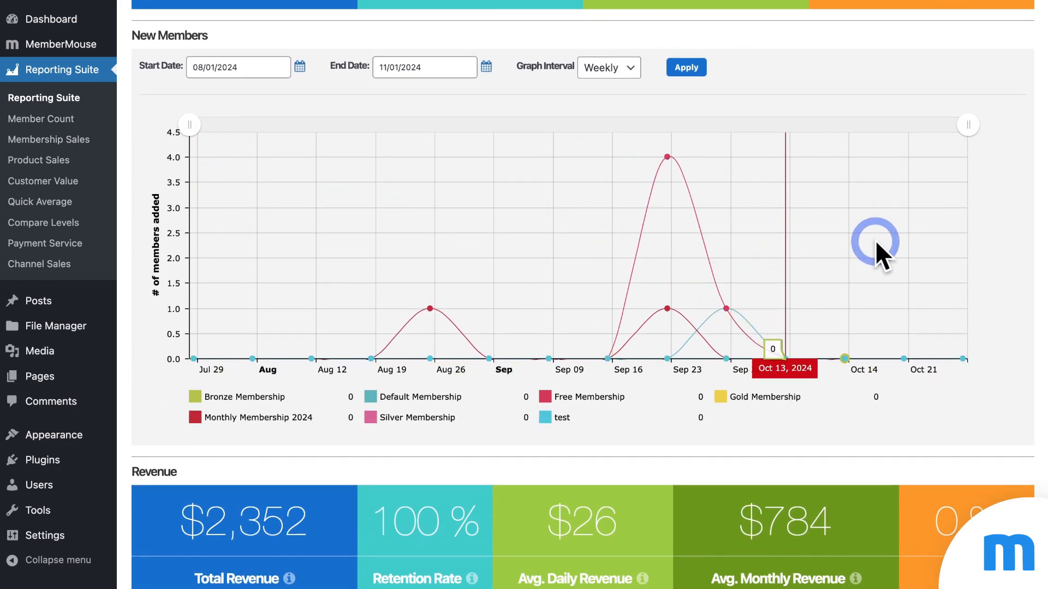
scroll(926, 240, "down", 5)
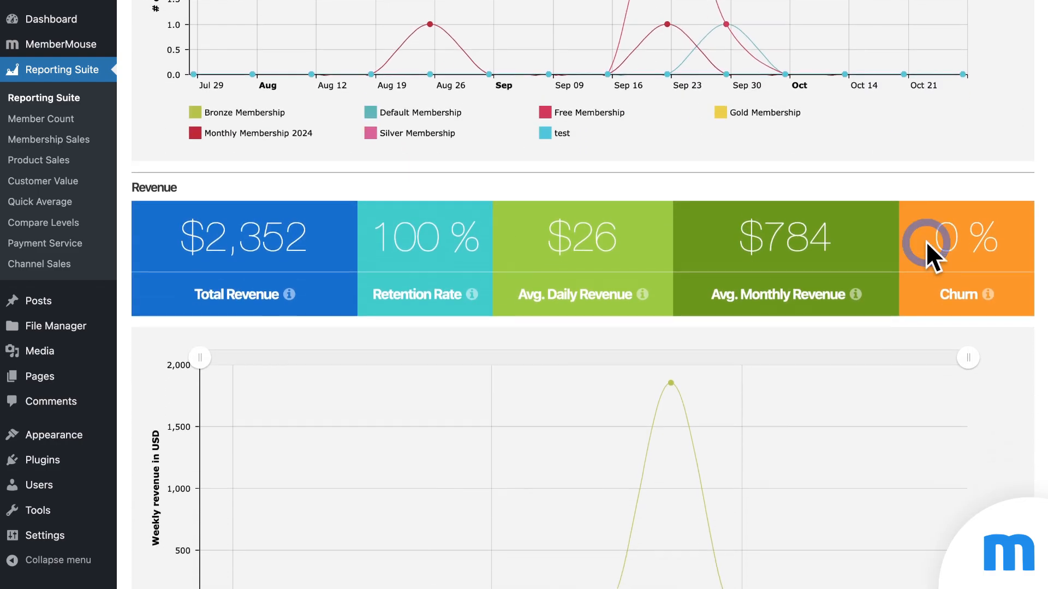
scroll(926, 241, "down", 3)
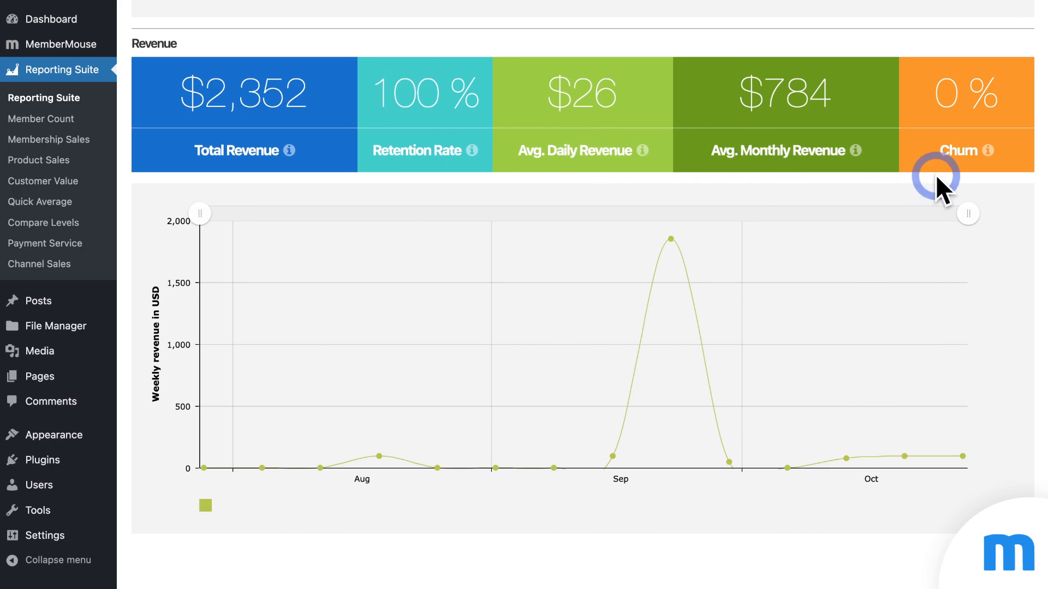
mouse_move(745, 352)
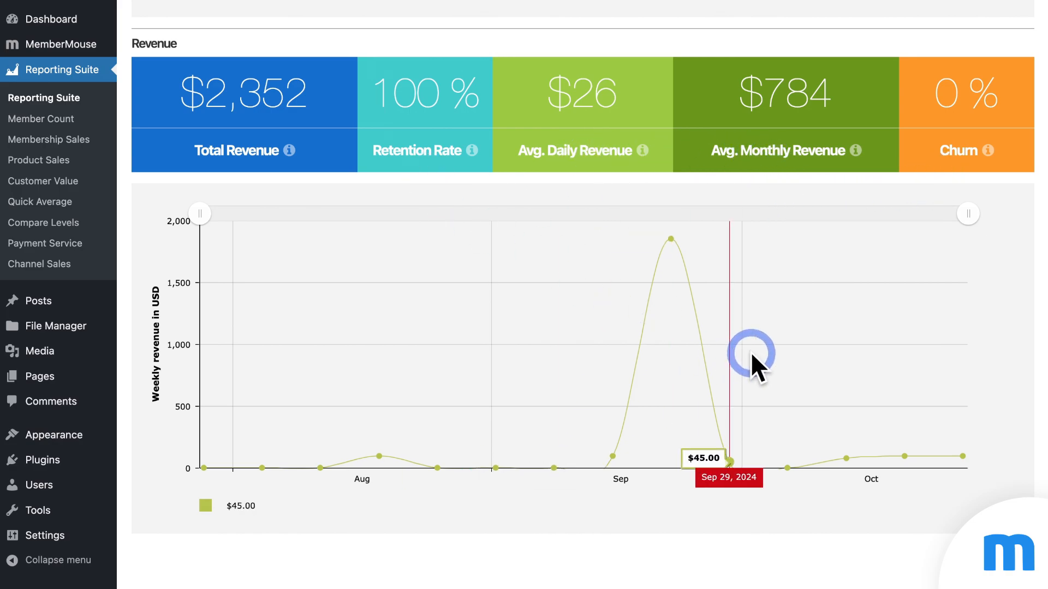
Step: Check the graph interval options for the New Members chart, leaving the interval at Weekly
scroll(751, 352, "up", 10)
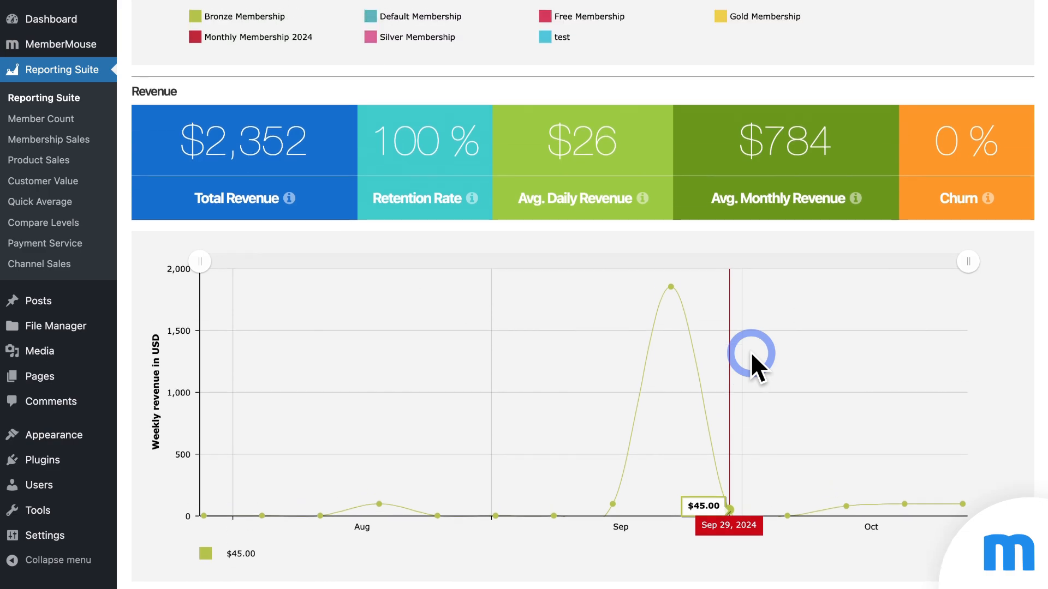
scroll(750, 352, "up", 2)
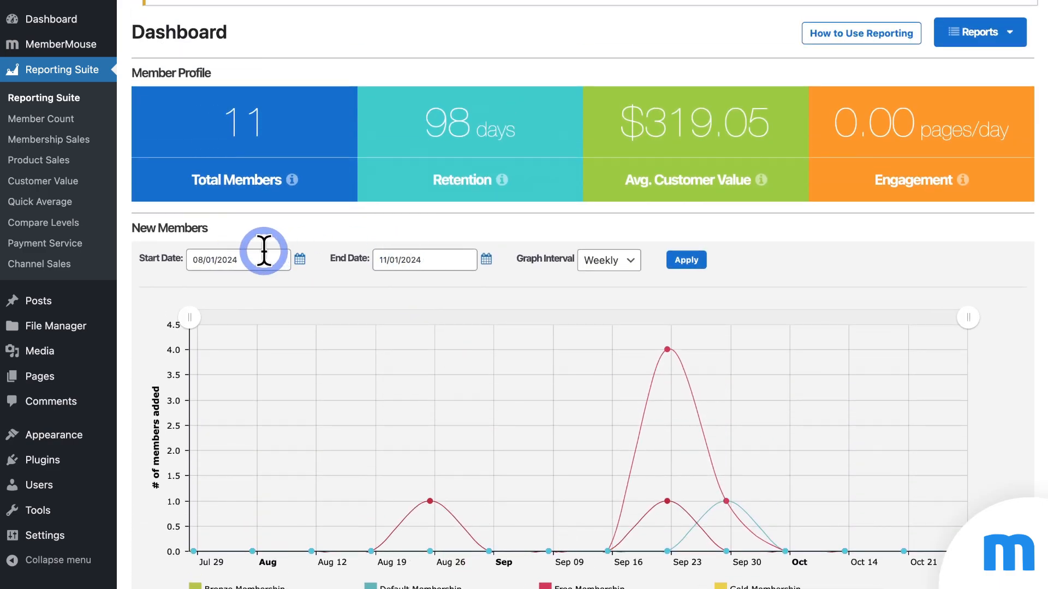
left_click(610, 261)
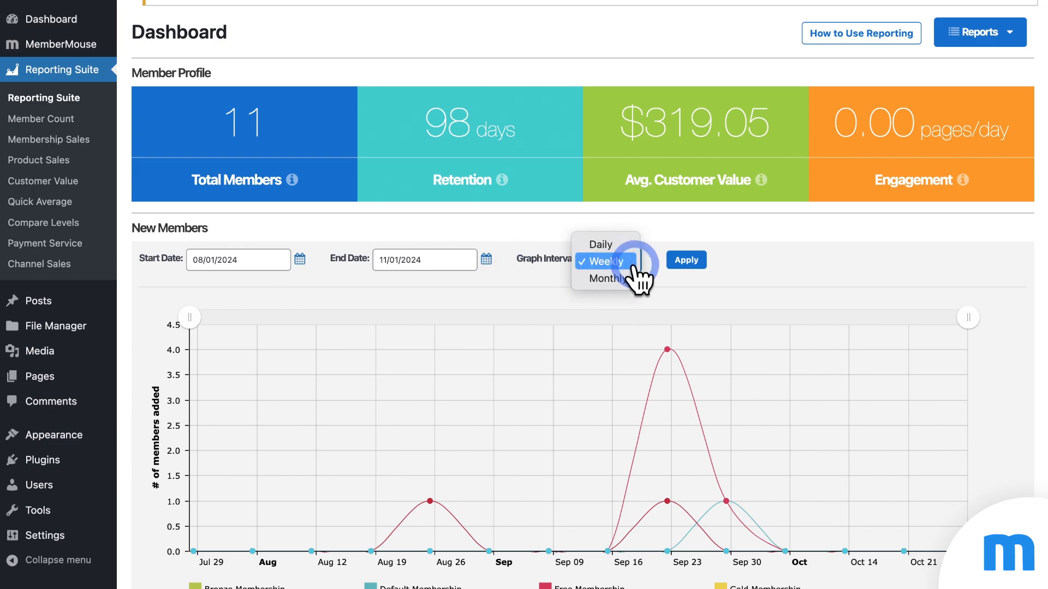
left_click(716, 225)
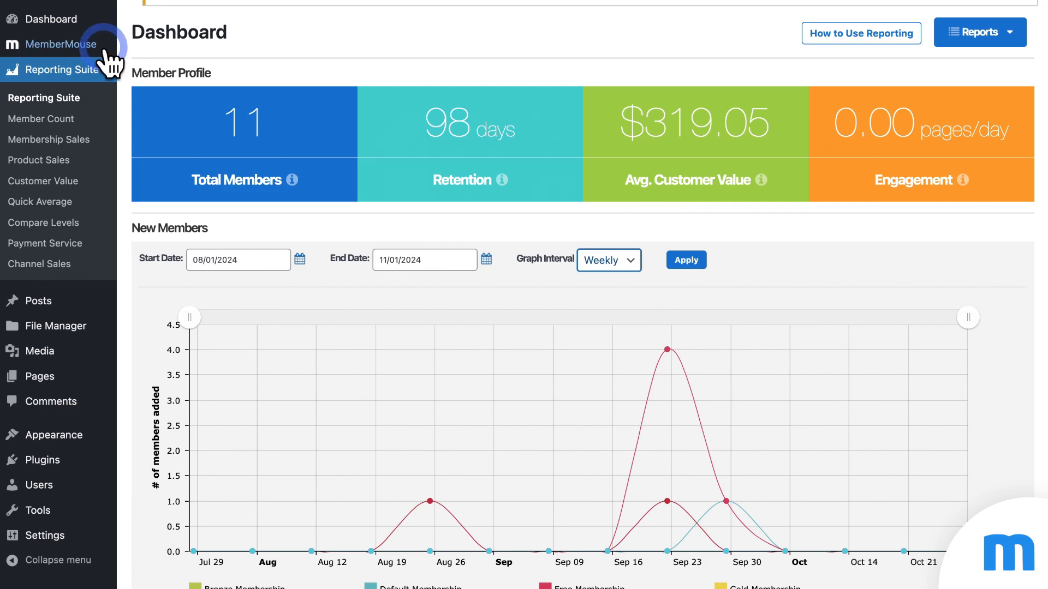
Step: Review the MemberMouse overview page's snapshots, training videos, Support Center, news and podcast sections
left_click(82, 45)
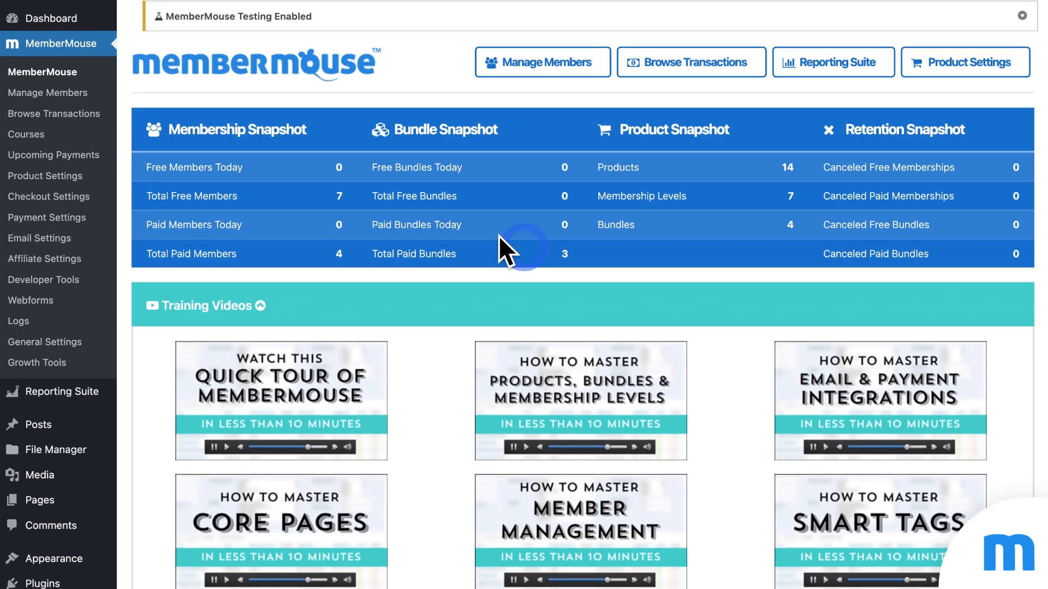
scroll(504, 246, "down", 3)
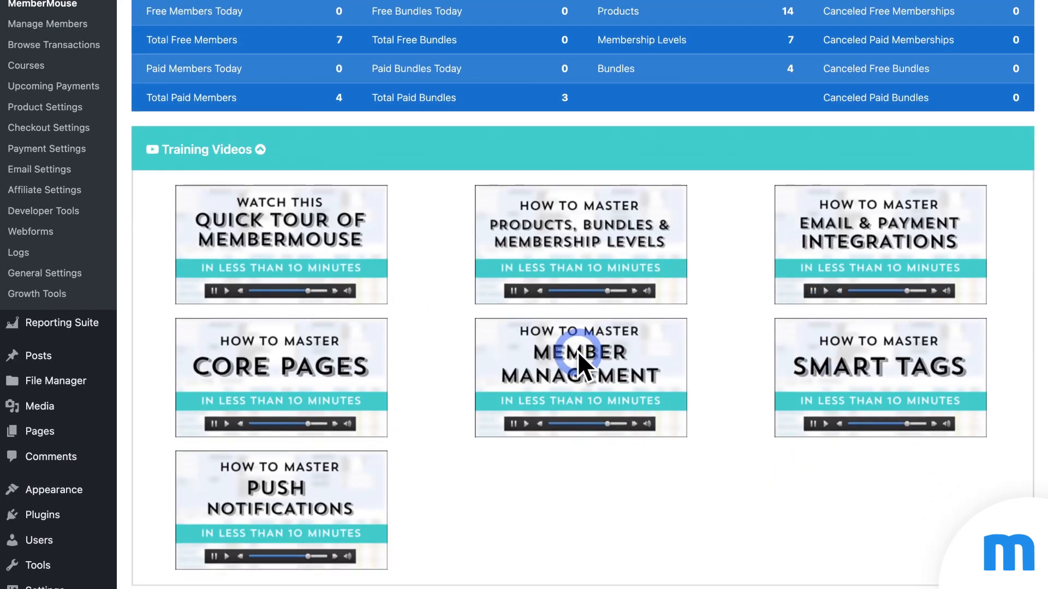
scroll(584, 333, "down", 8)
scroll(585, 332, "down", 2)
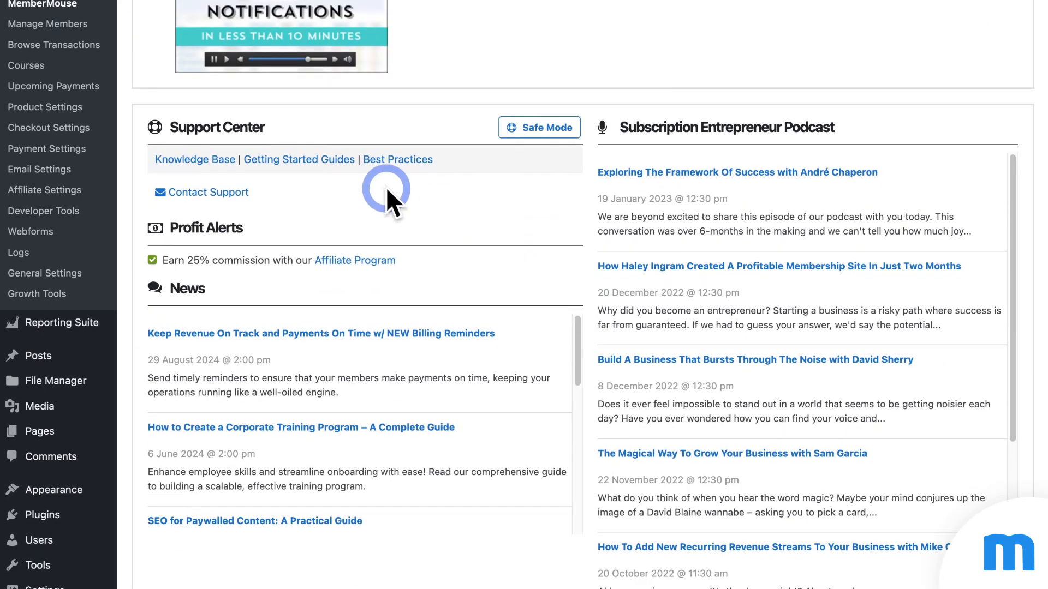
scroll(210, 131, "down", 1)
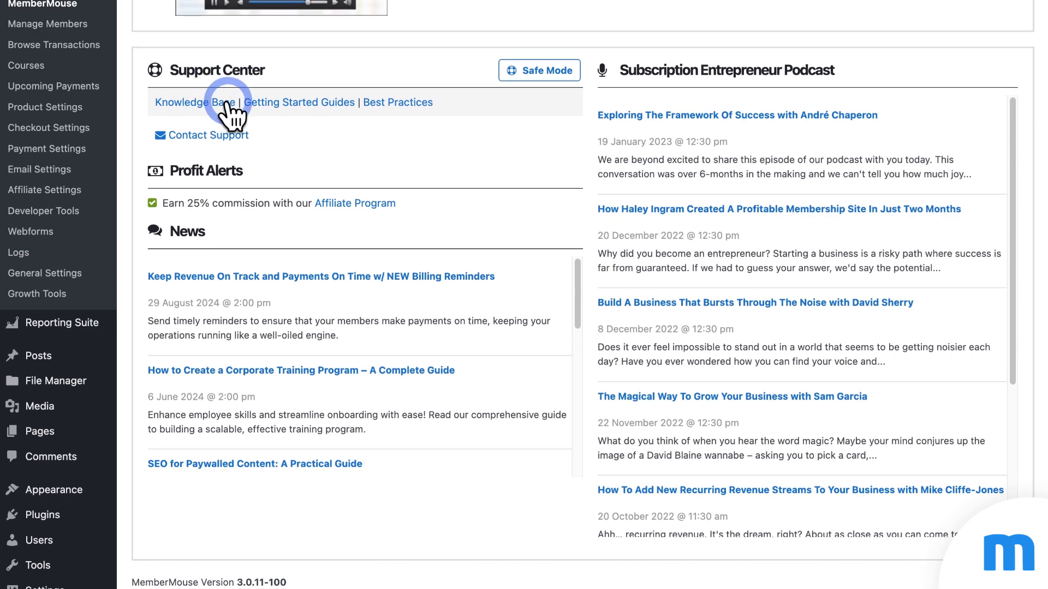
Step: Revisit the training videos on the overview page and open the Knowledge Base from the Support Center
scroll(369, 217, "up", 5)
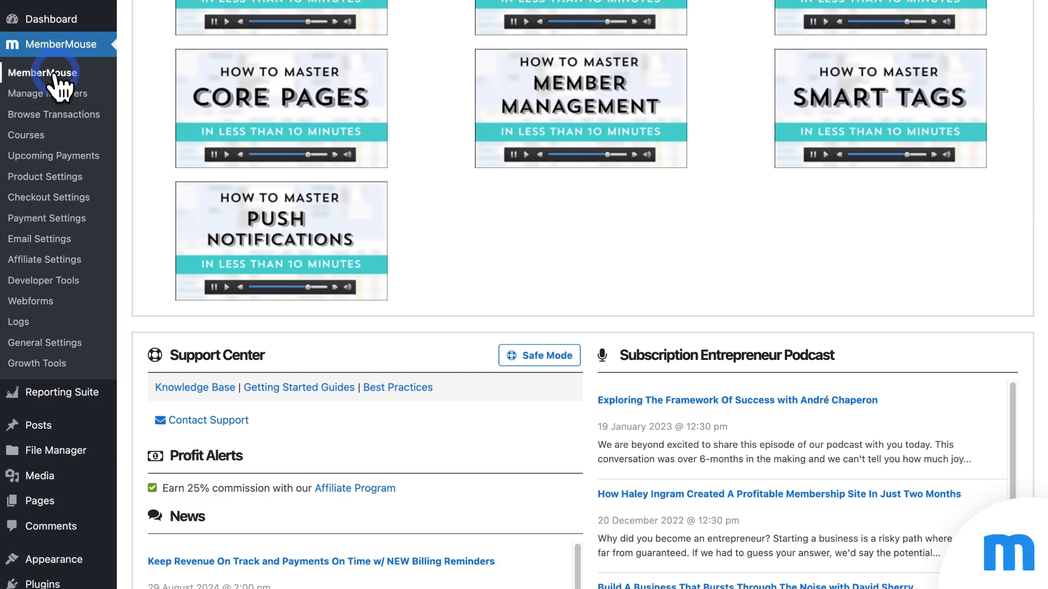
scroll(550, 252, "up", 3)
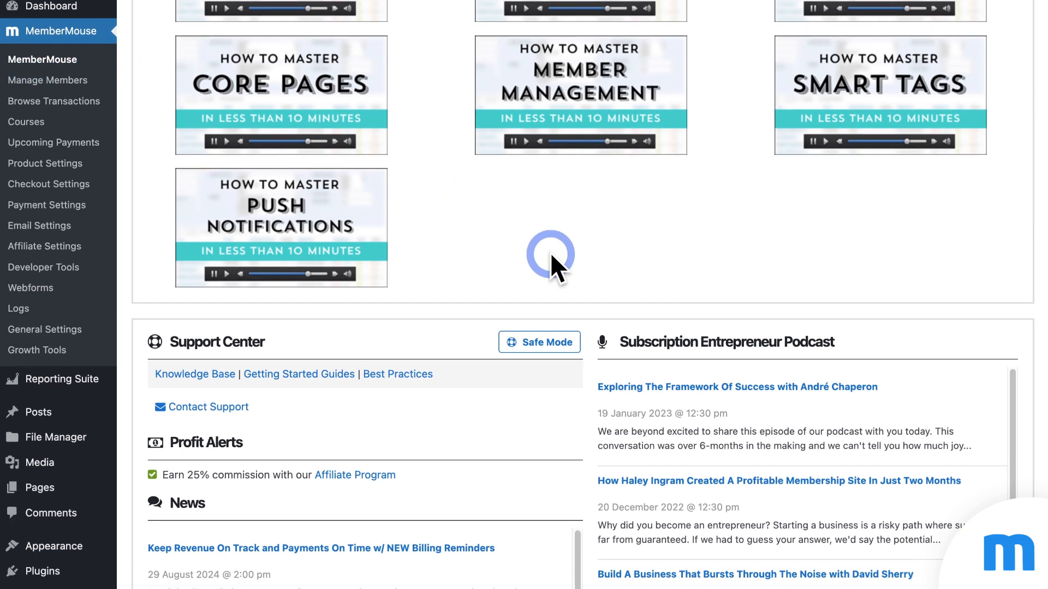
scroll(524, 264, "down", 8)
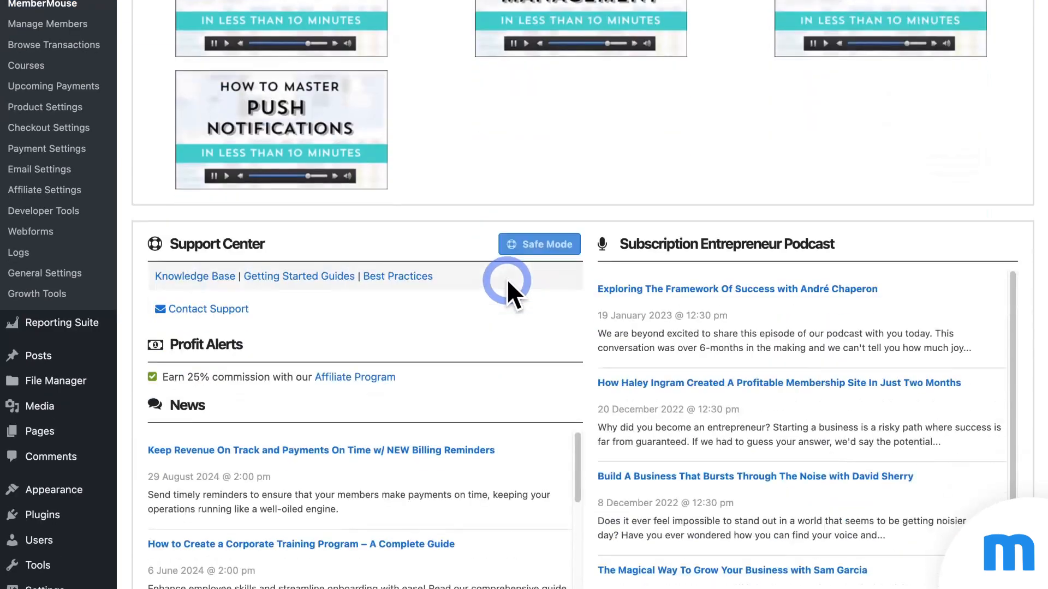
scroll(485, 319, "down", 1)
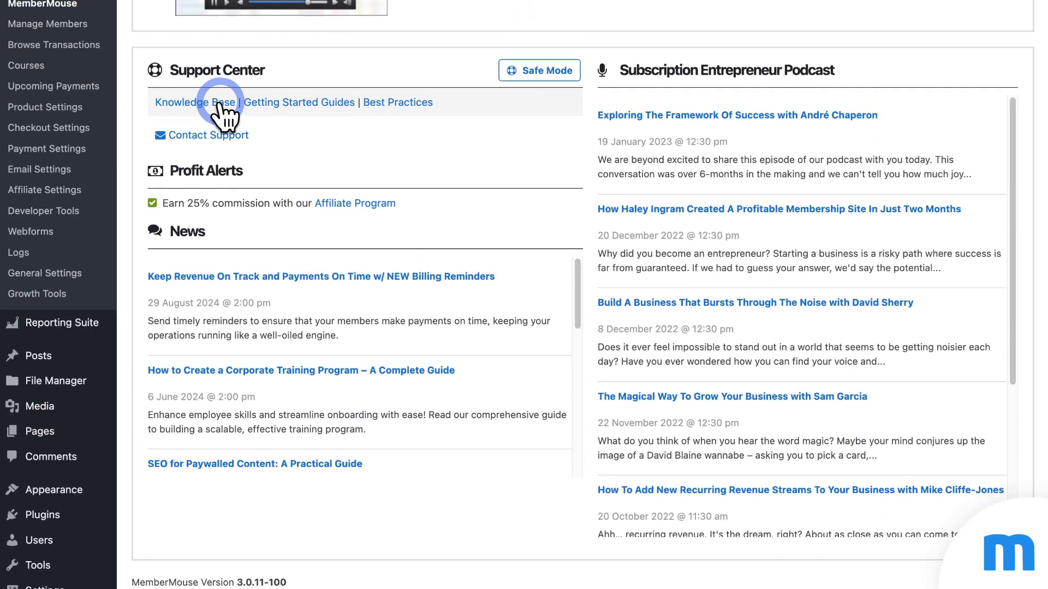
left_click(183, 106)
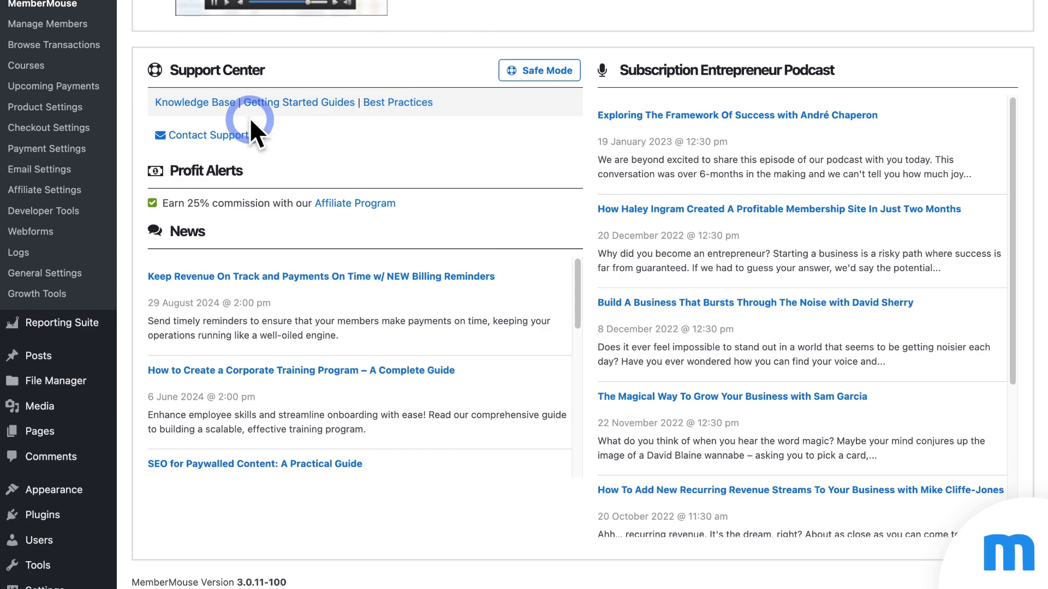
Step: Open Contact Support from the Support Center and examine the new support ticket page's availability details and form fields
left_click(221, 139)
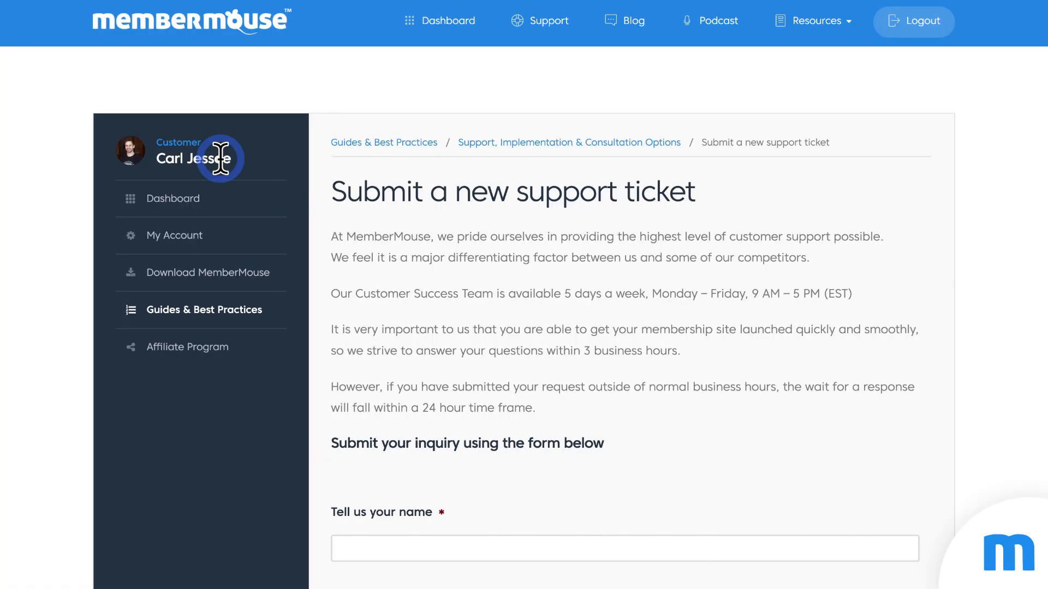
scroll(840, 165, "down", 3)
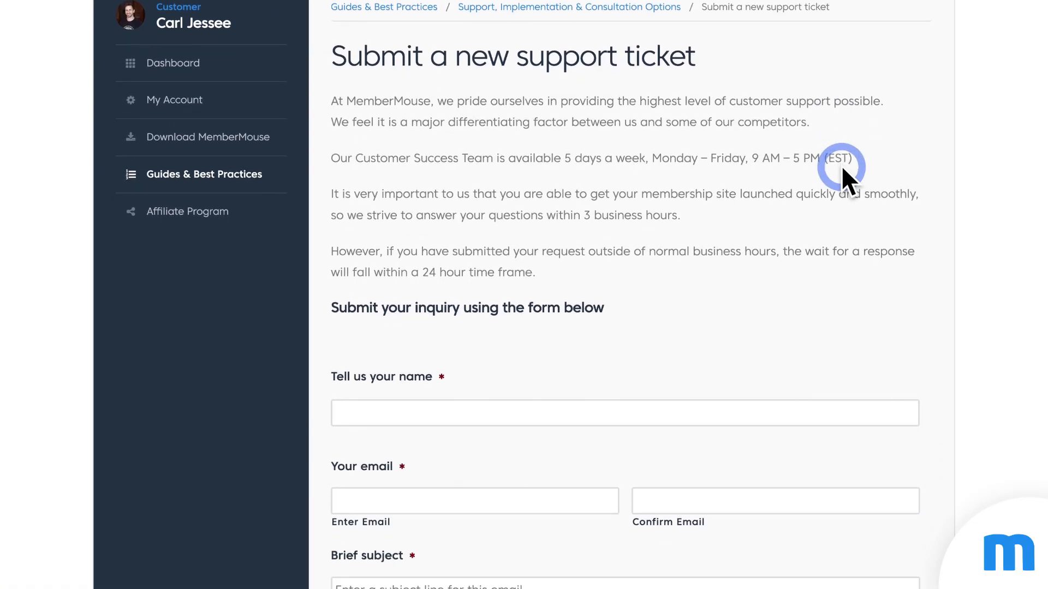
scroll(843, 169, "down", 6)
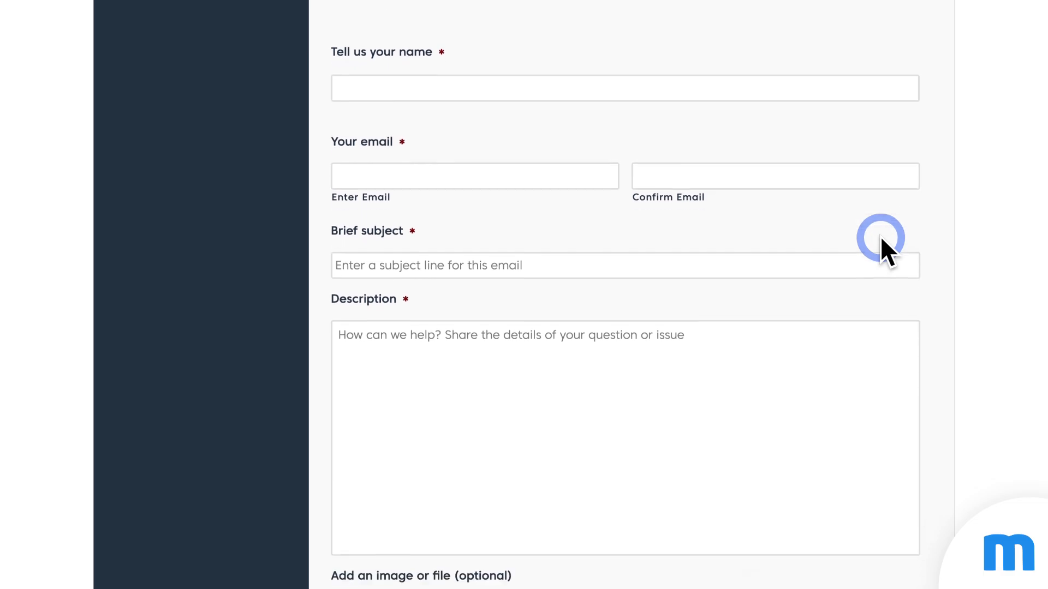
scroll(880, 237, "down", 1)
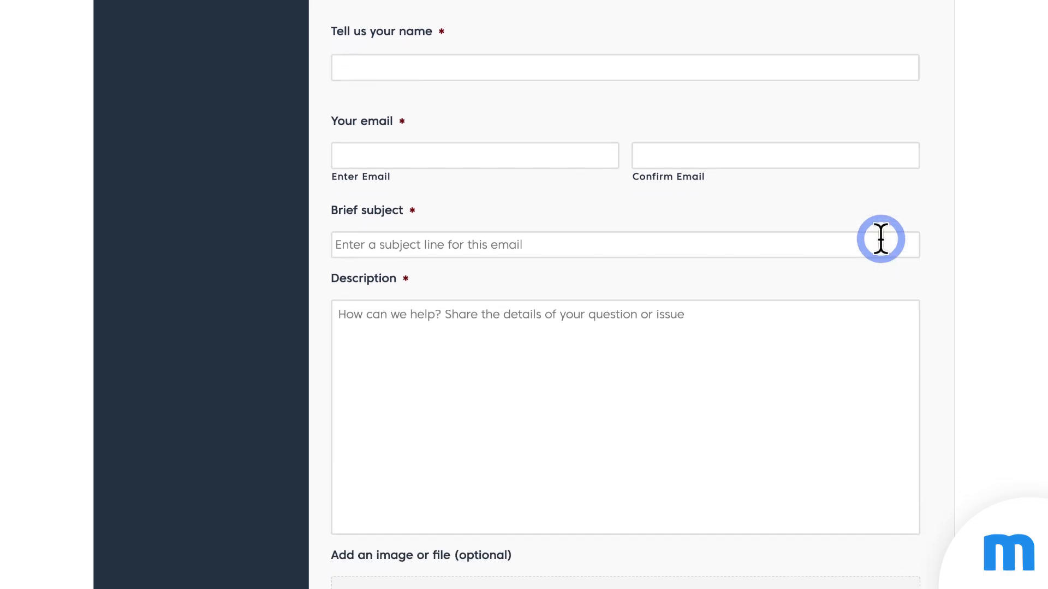
scroll(878, 260, "up", 6)
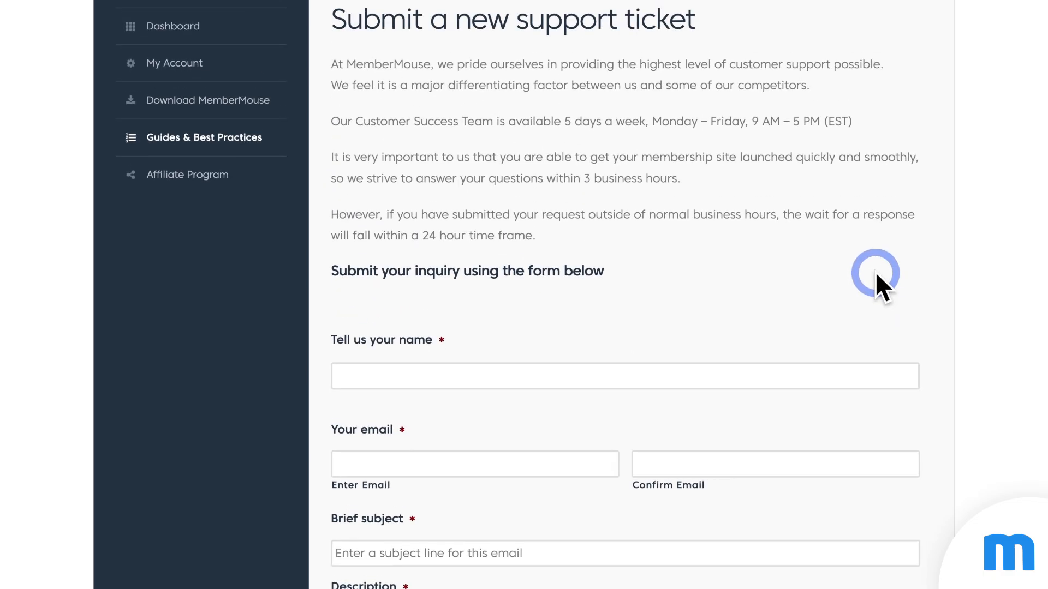
scroll(875, 273, "up", 3)
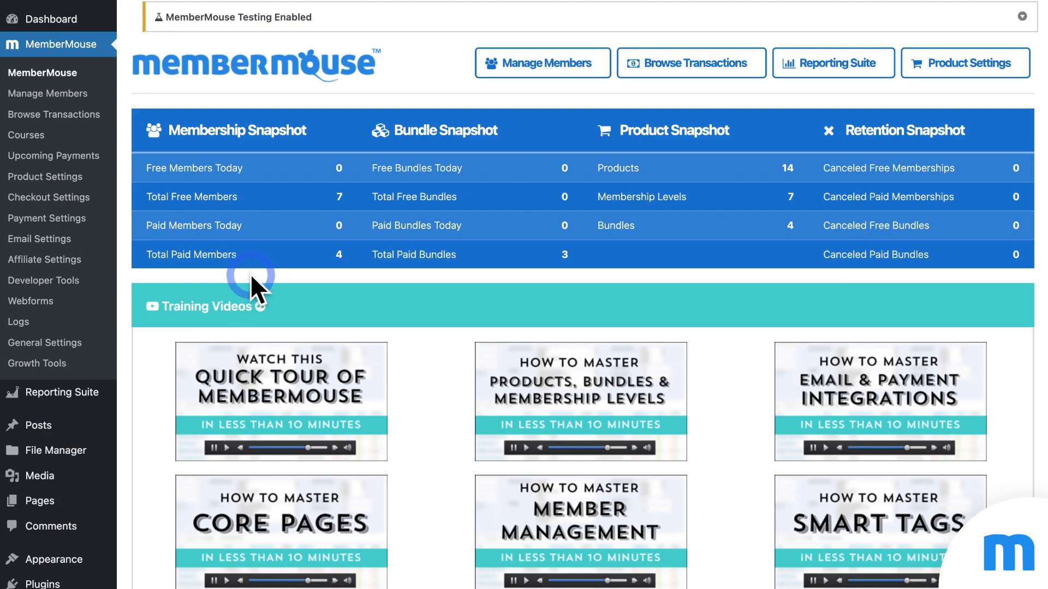
Step: Open the related videos and articles for Payment Settings and review the knowledge base articles on payment methods
left_click(74, 215)
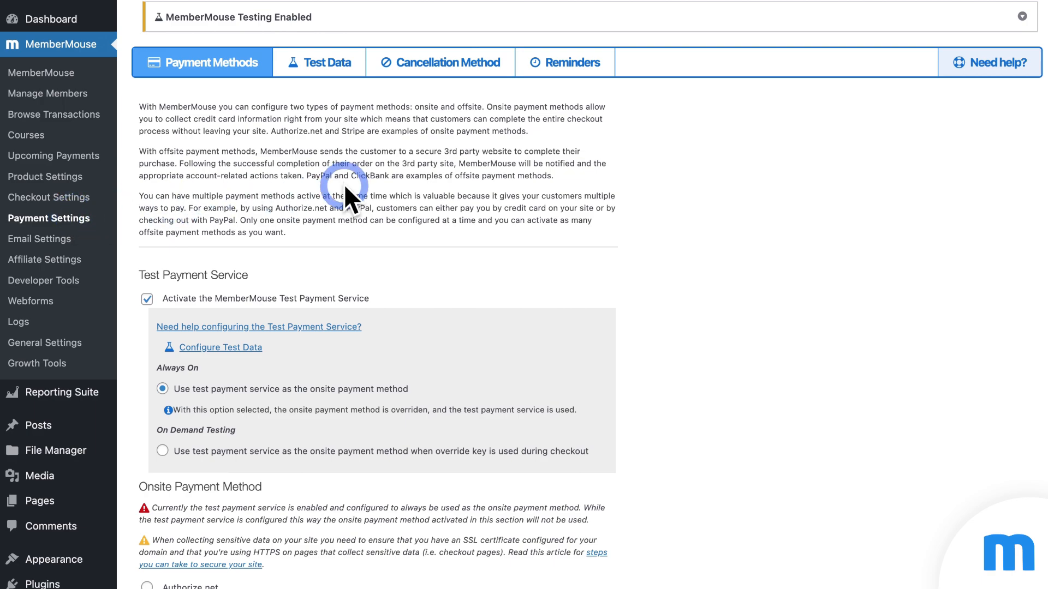
left_click(1029, 65)
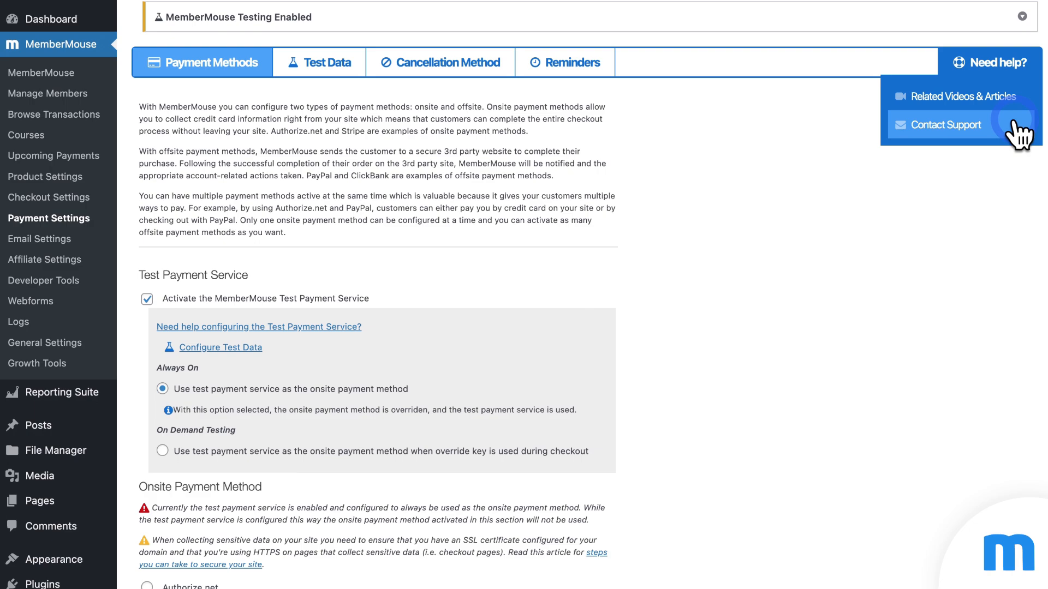
left_click(921, 98)
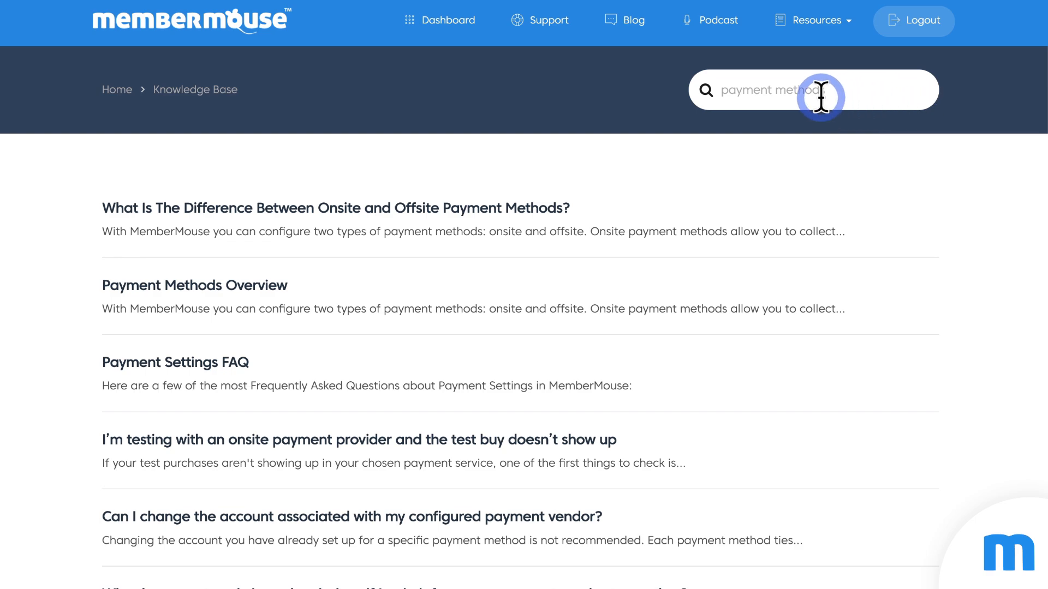
scroll(732, 196, "down", 3)
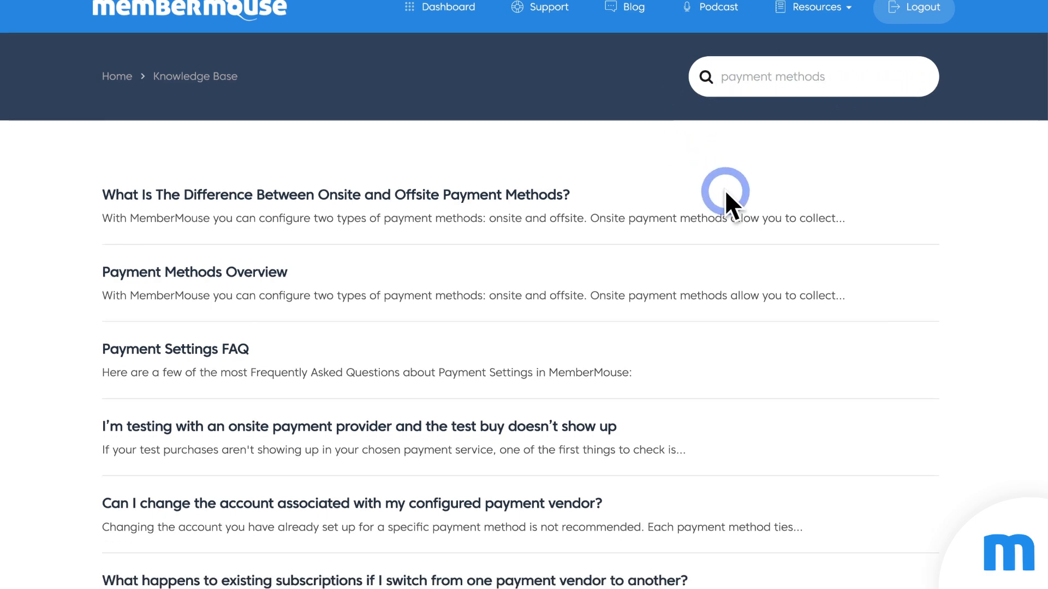
scroll(753, 202, "down", 1)
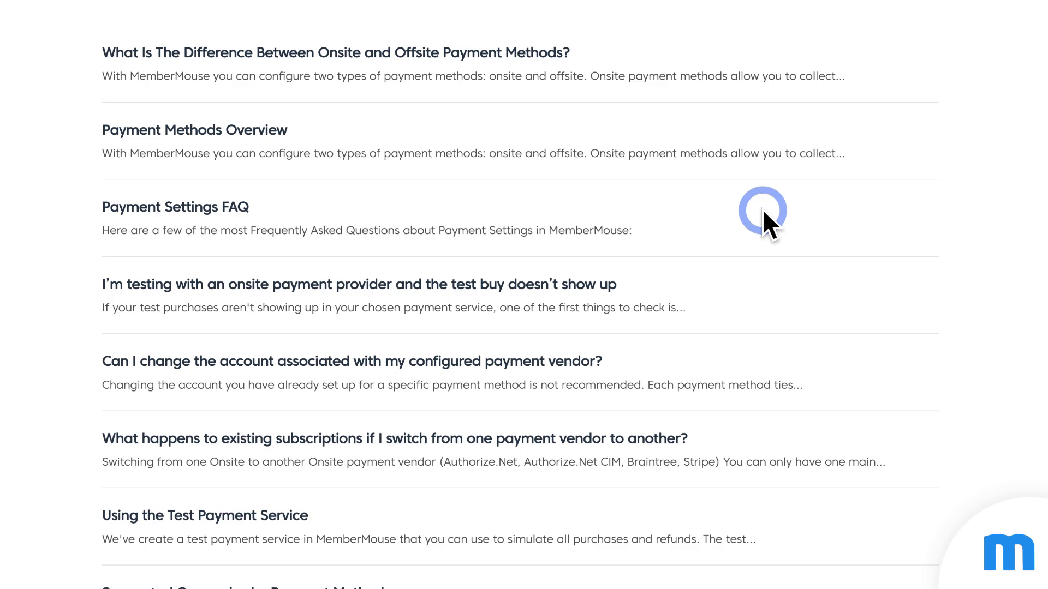
scroll(763, 213, "up", 3)
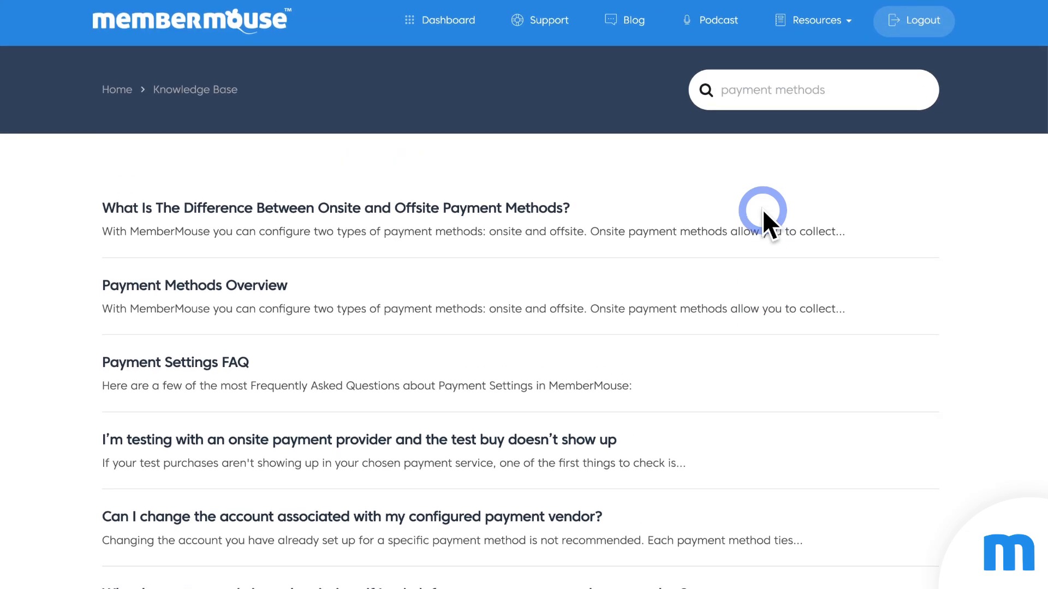